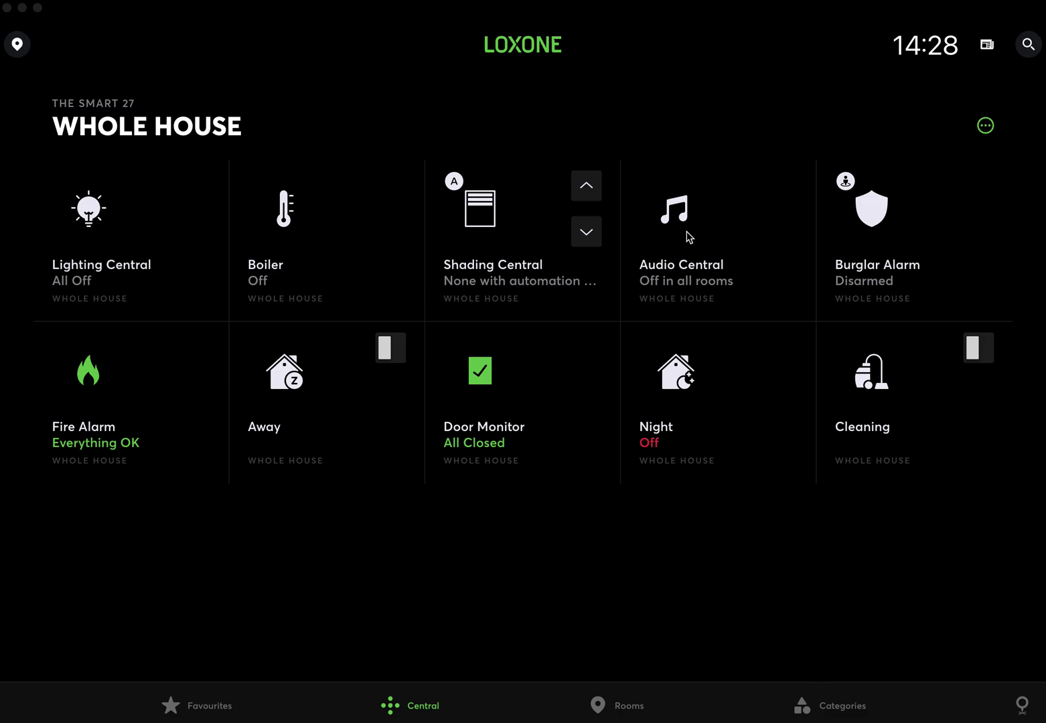
Open Audio Central and briefly play, then pause, the Bathroom music.
left_click(415, 706)
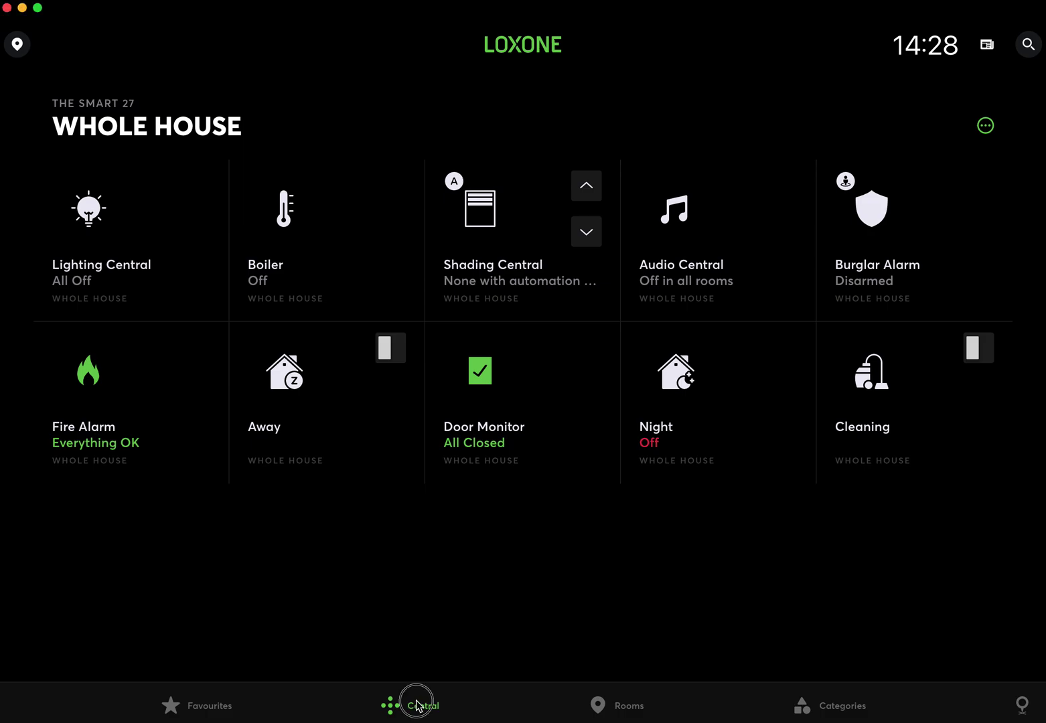
left_click(712, 211)
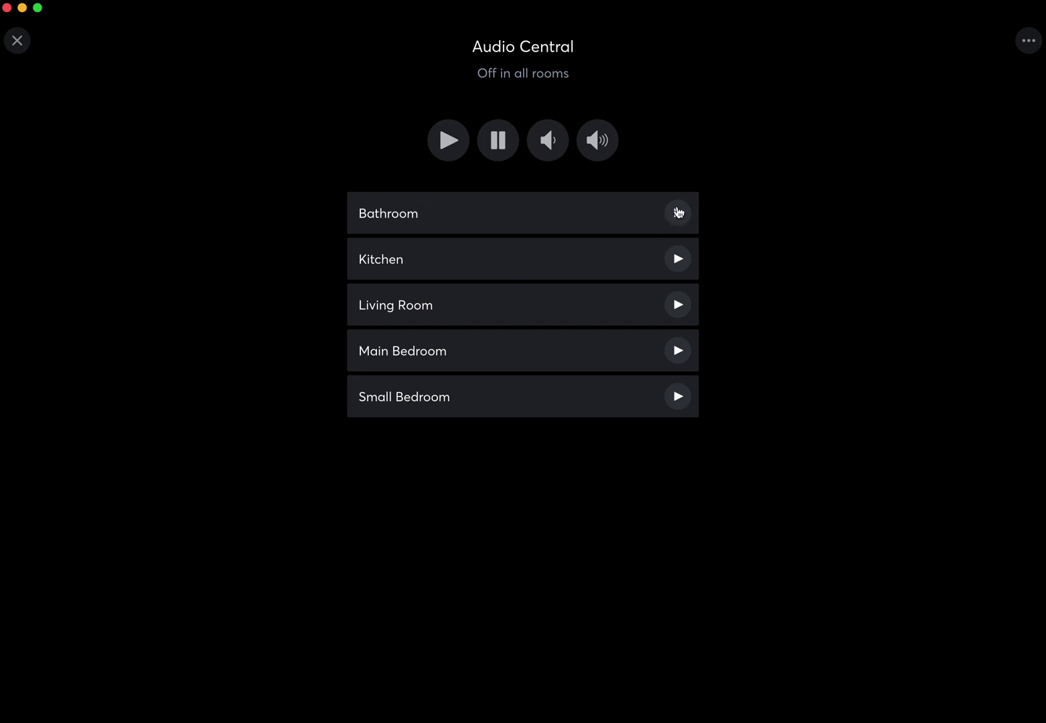
left_click(677, 212)
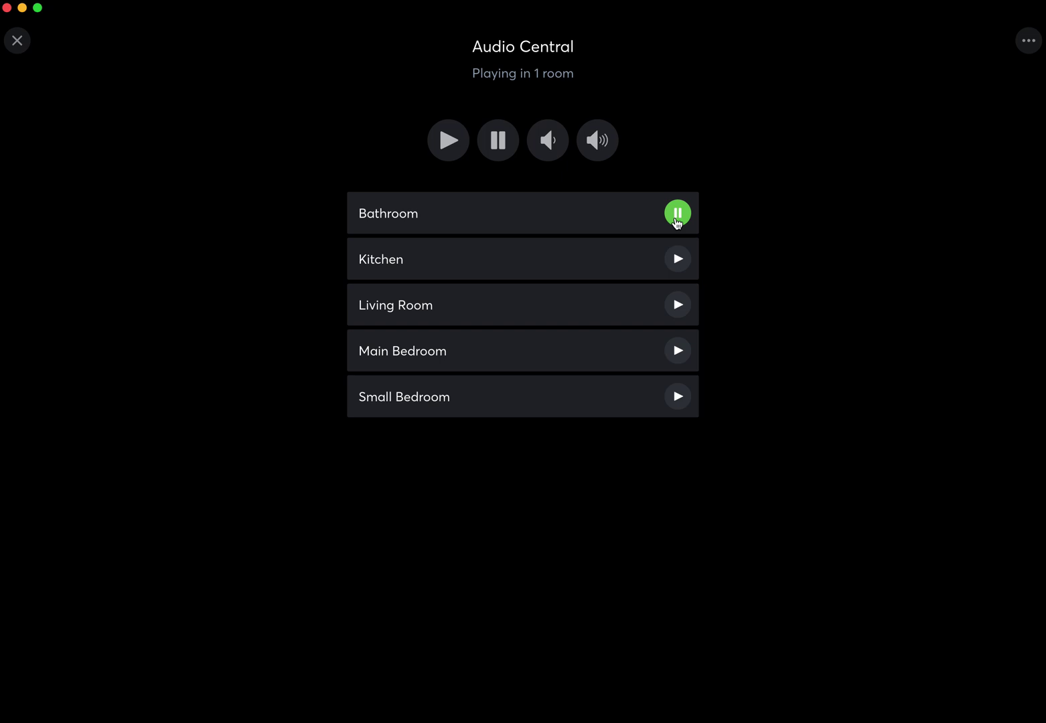
left_click(679, 214)
Select and deselect Bathroom, Kitchen and Living Room, then open the Bathroom player alone.
left_click(508, 217)
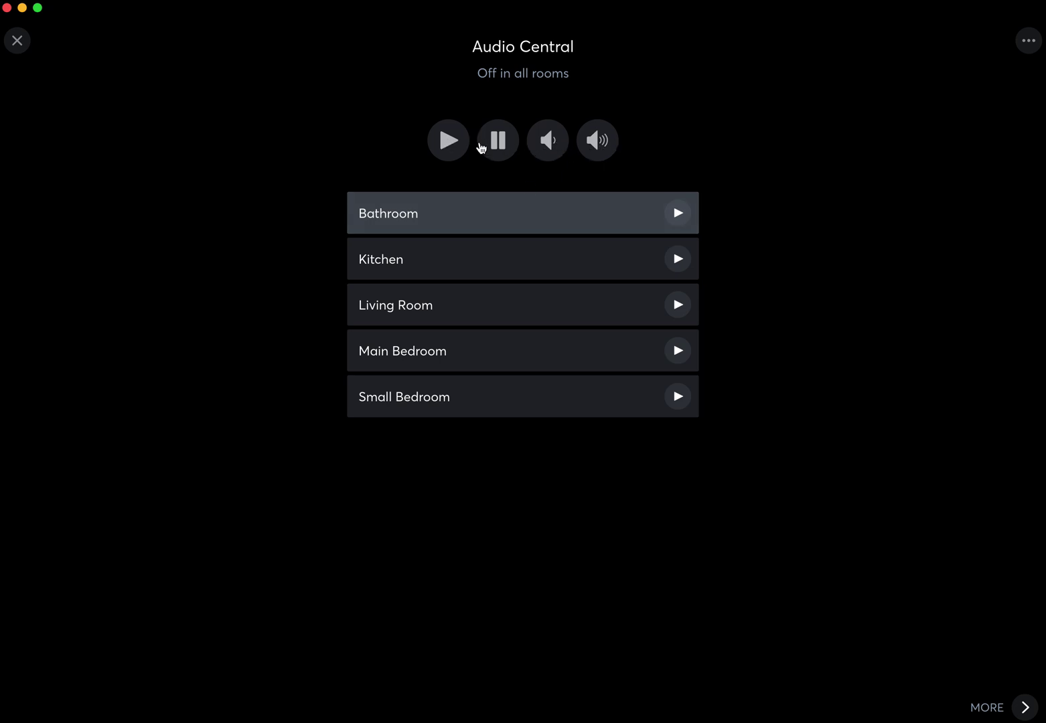
left_click(437, 271)
left_click(441, 291)
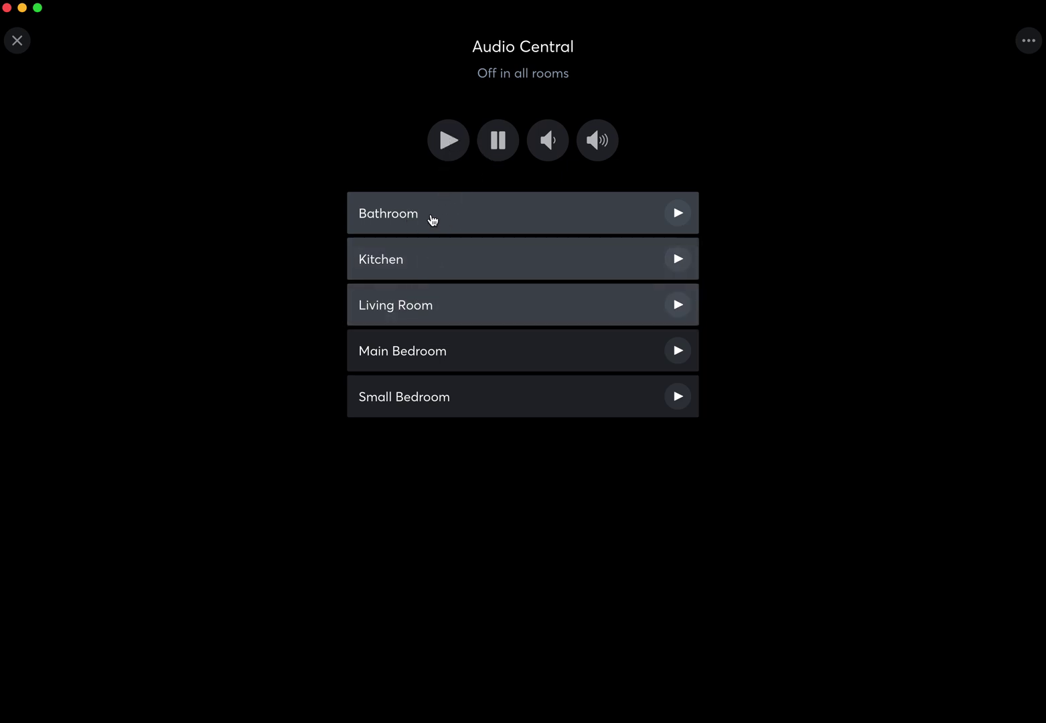
left_click(433, 217)
left_click(415, 274)
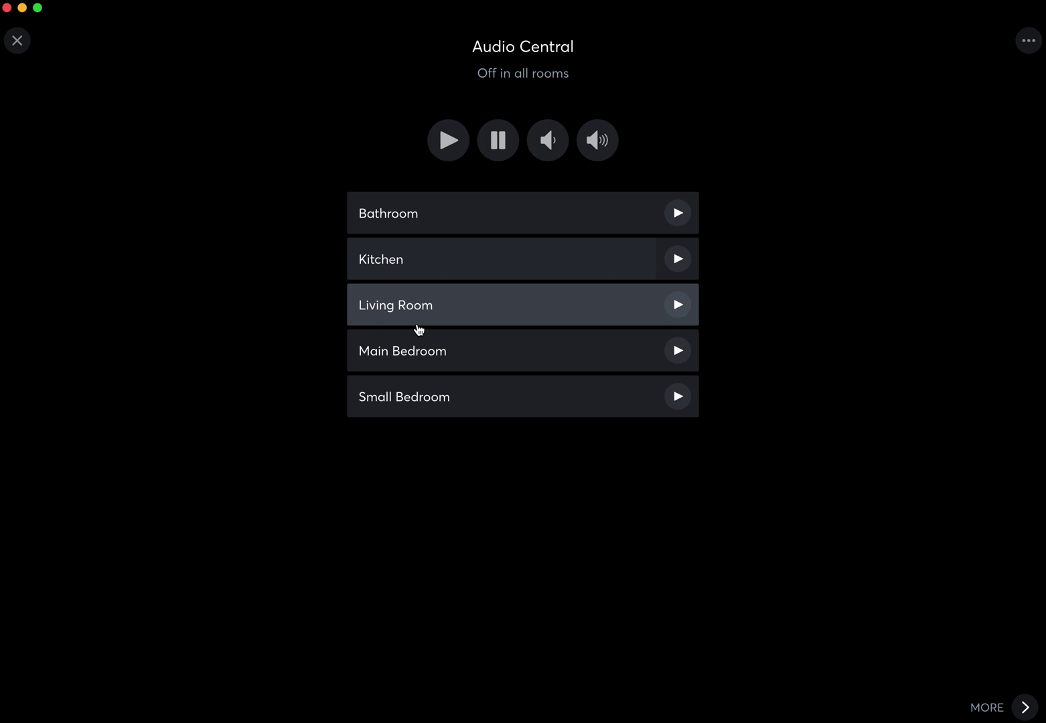
left_click(432, 317)
left_click(427, 218)
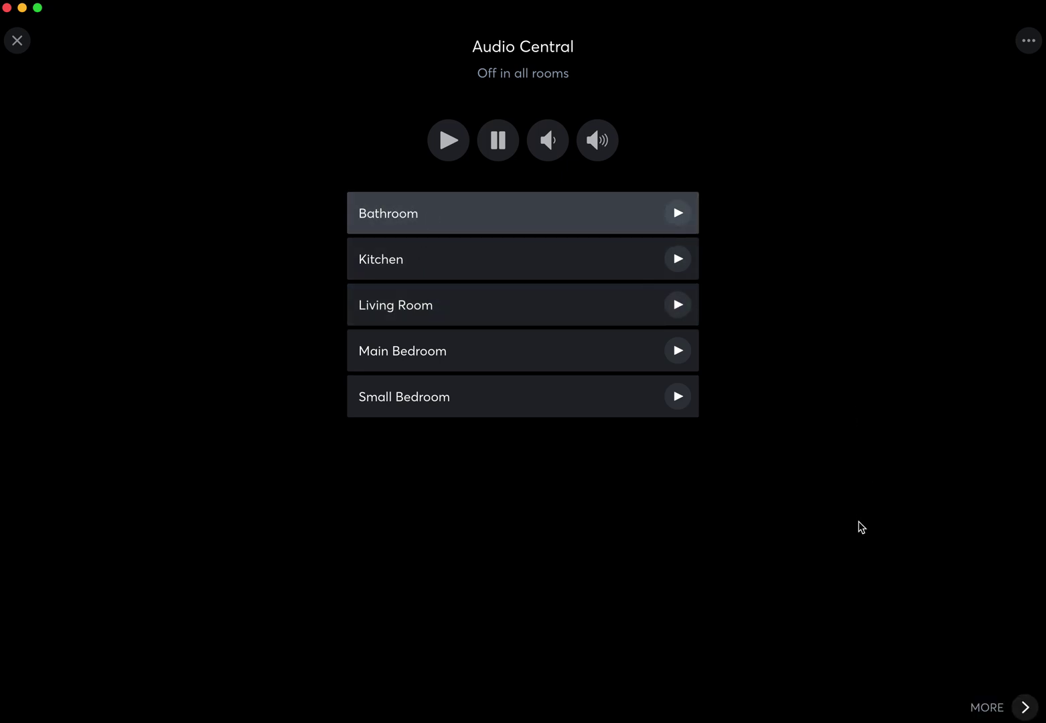
left_click(991, 707)
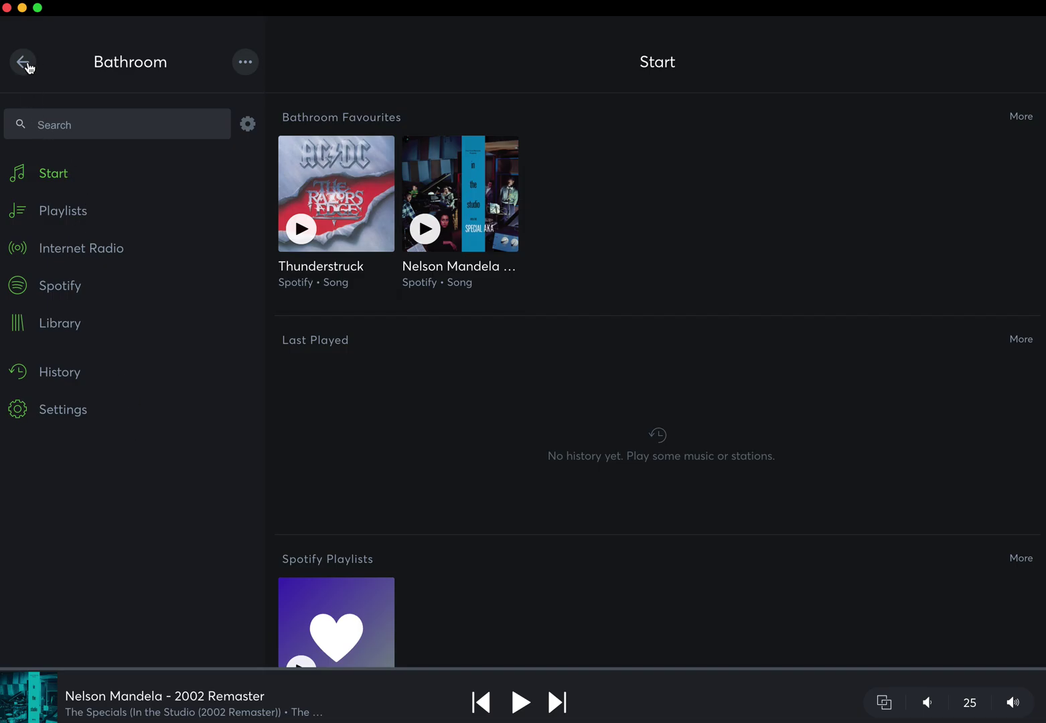
Close Audio Central and view the Bathroom audio player from the Rooms list.
left_click(26, 64)
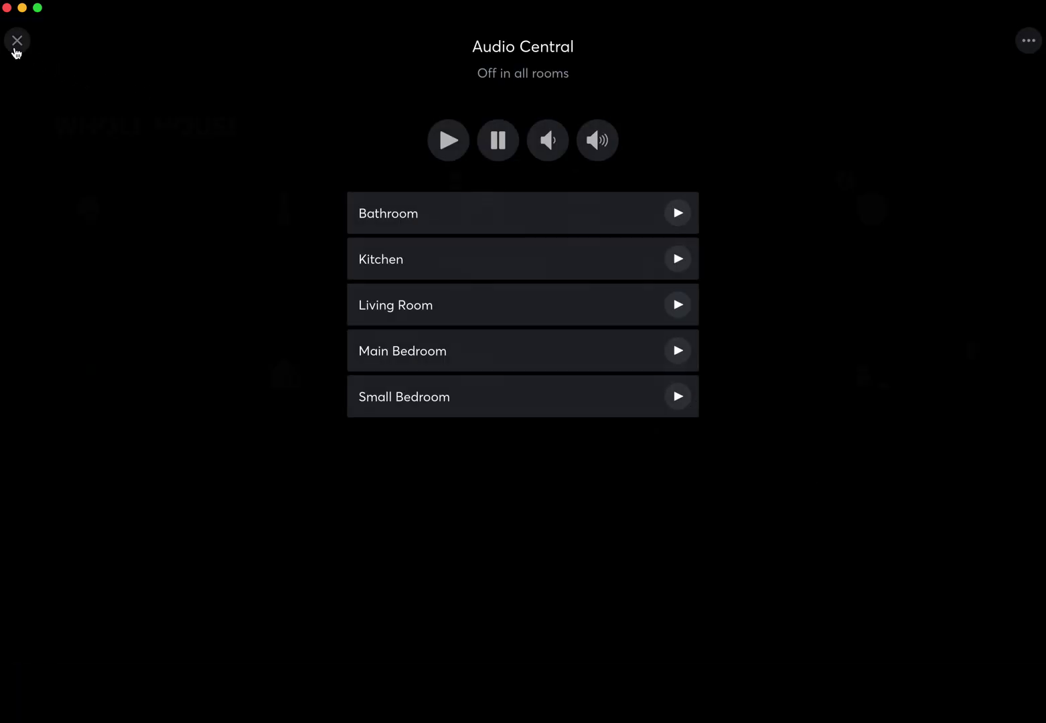
left_click(16, 47)
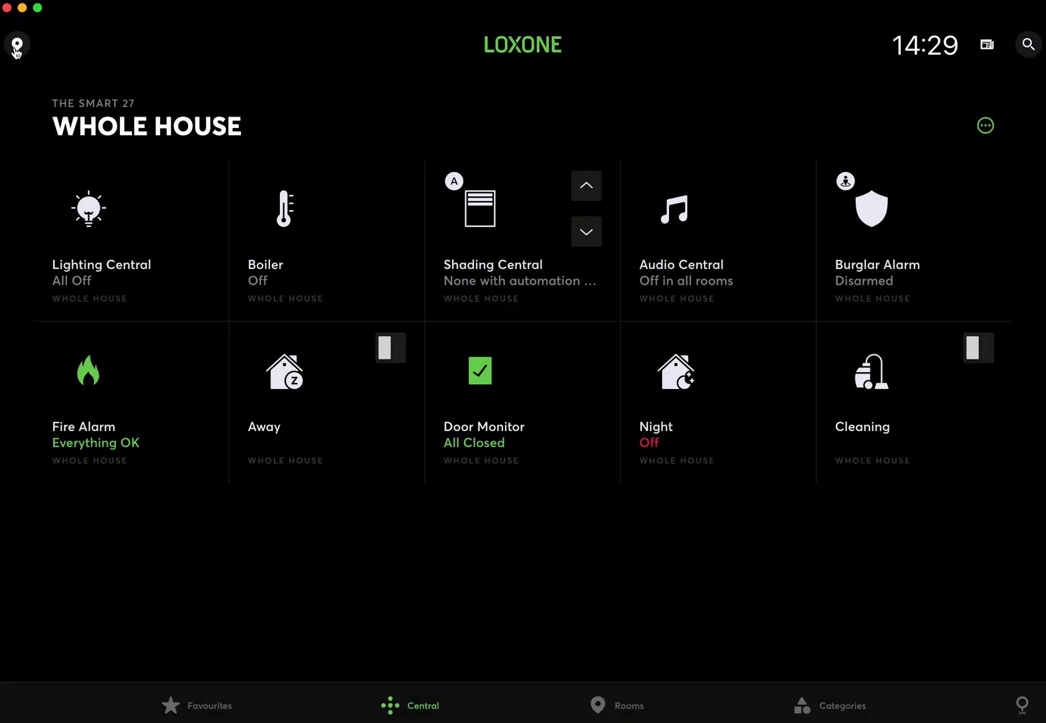
left_click(633, 704)
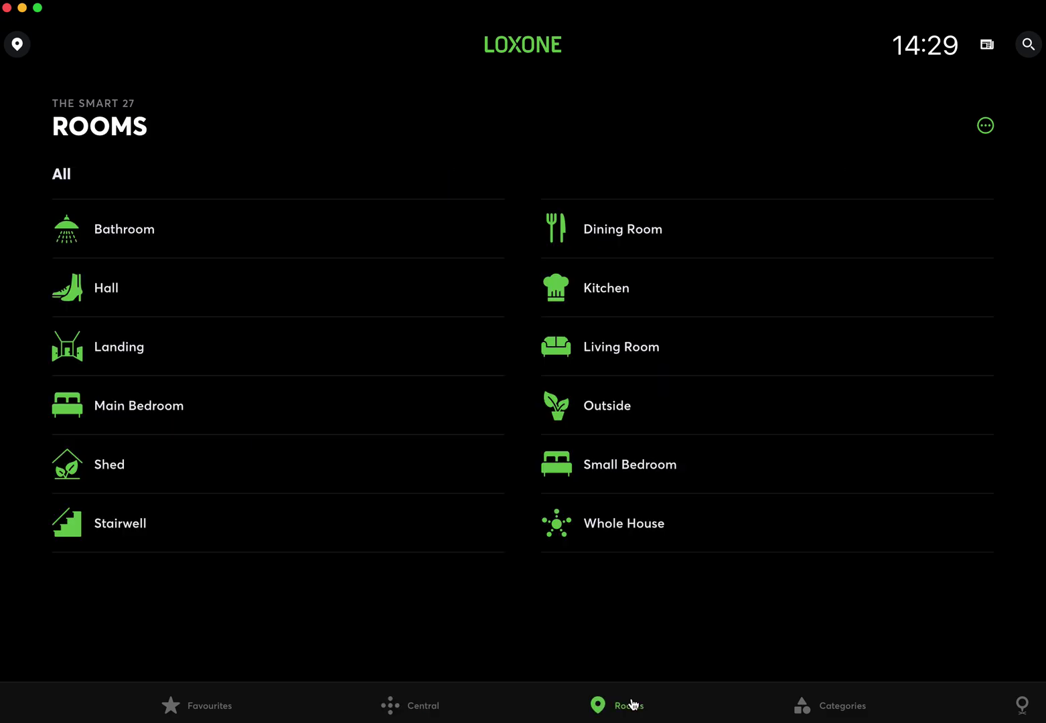
left_click(125, 230)
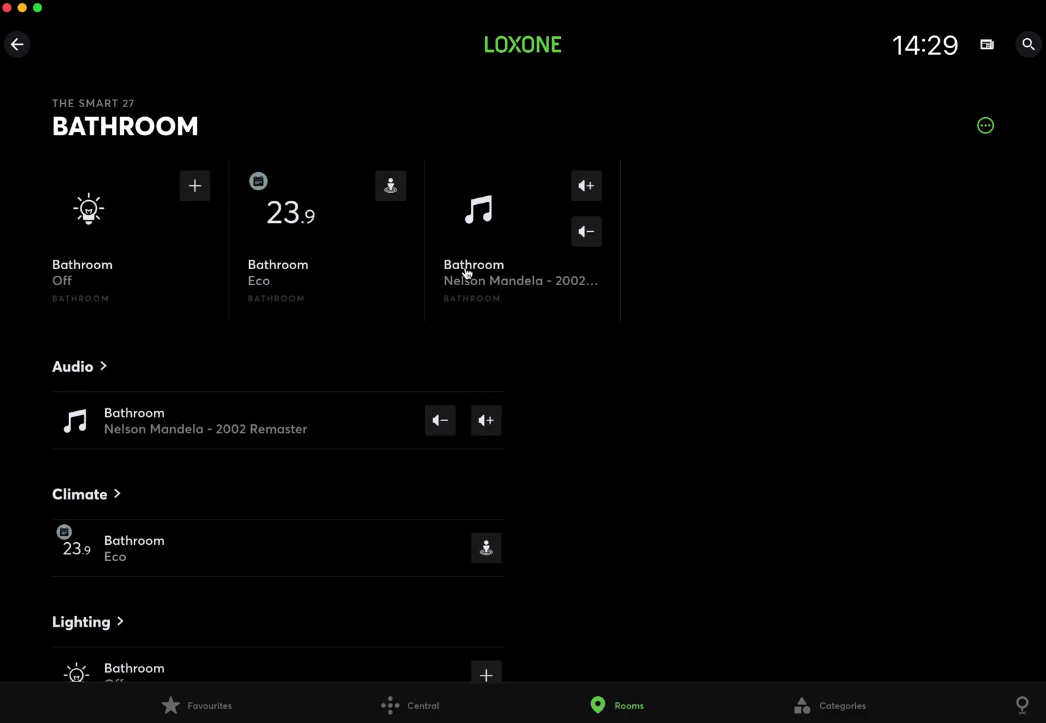
left_click(516, 278)
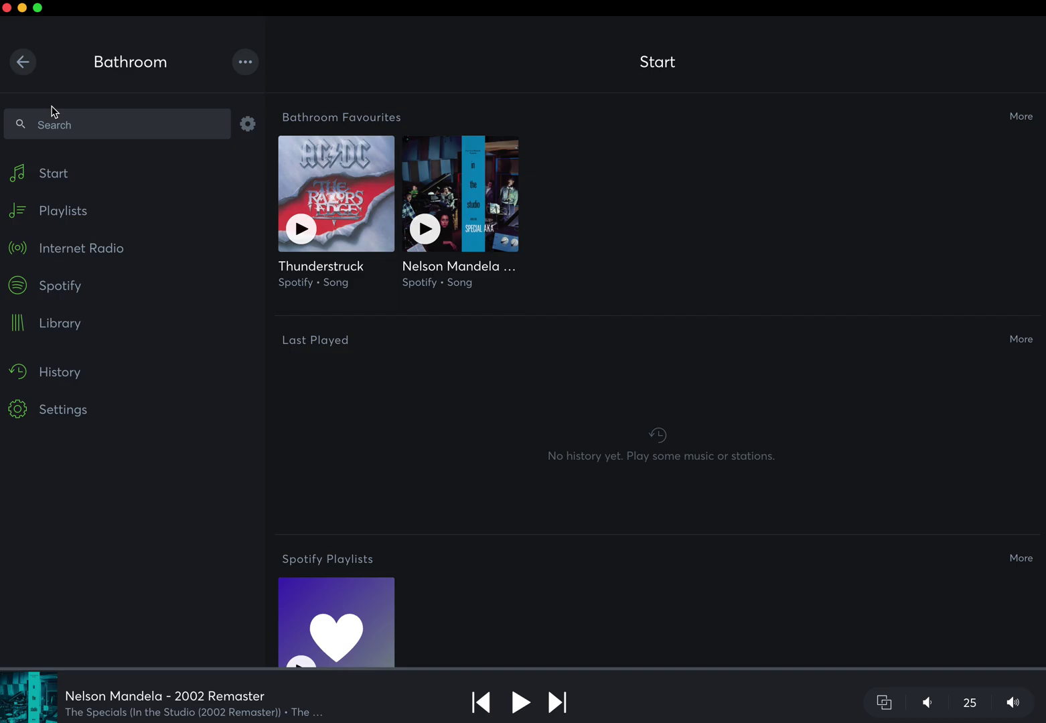
left_click(24, 65)
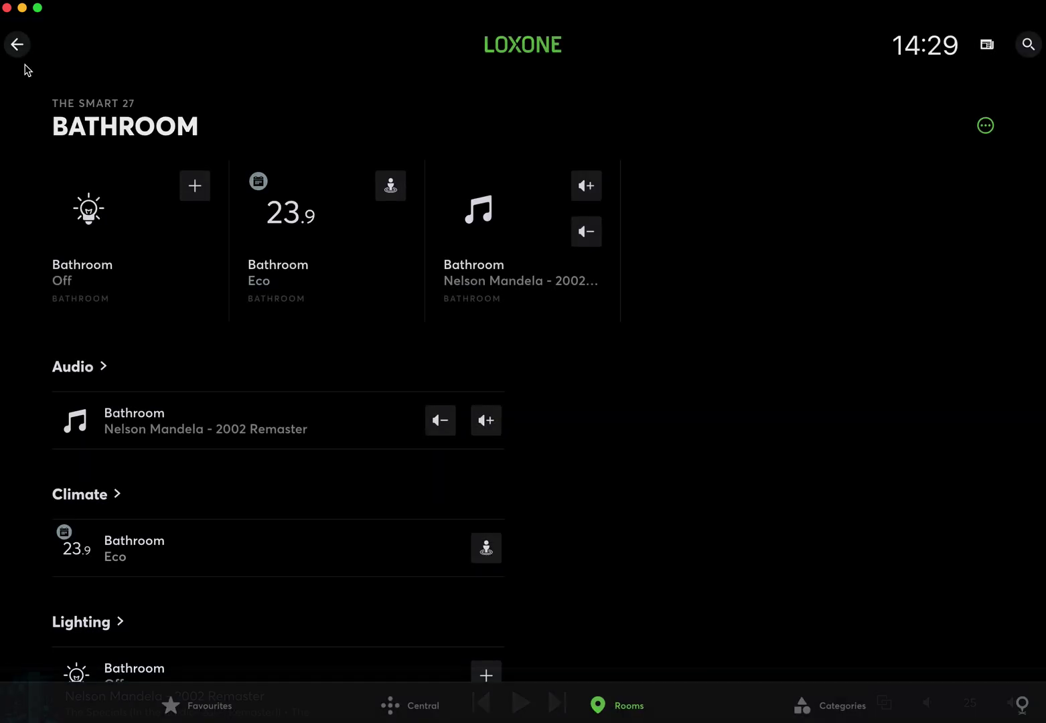
Open the Audio category from the Categories list.
left_click(814, 719)
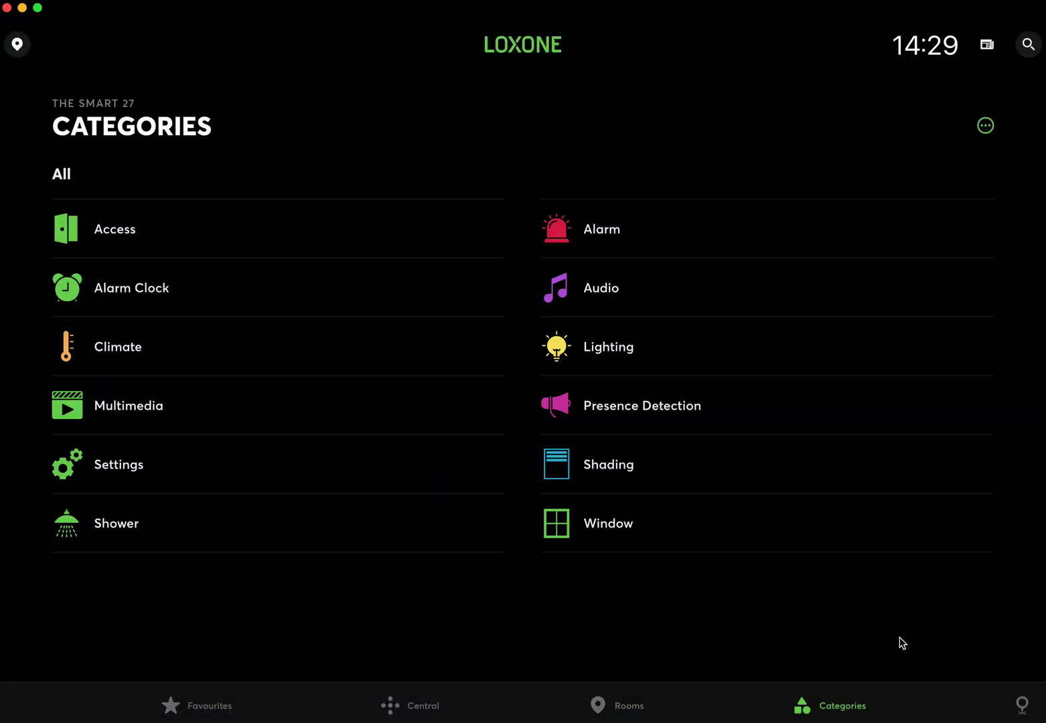
left_click(611, 298)
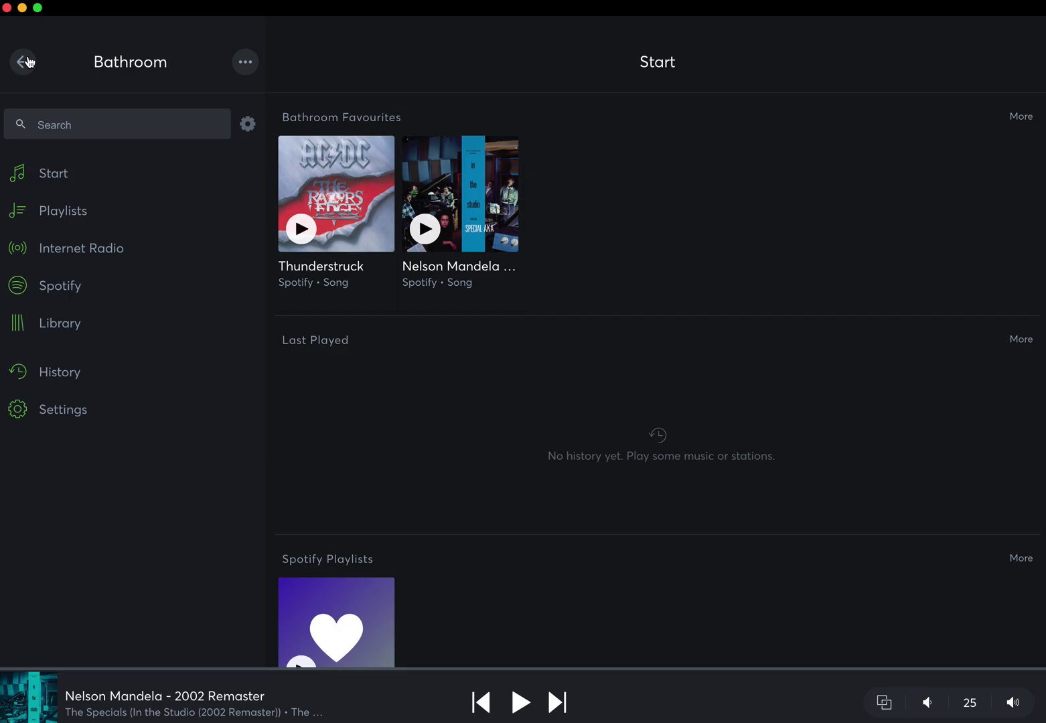
left_click(27, 61)
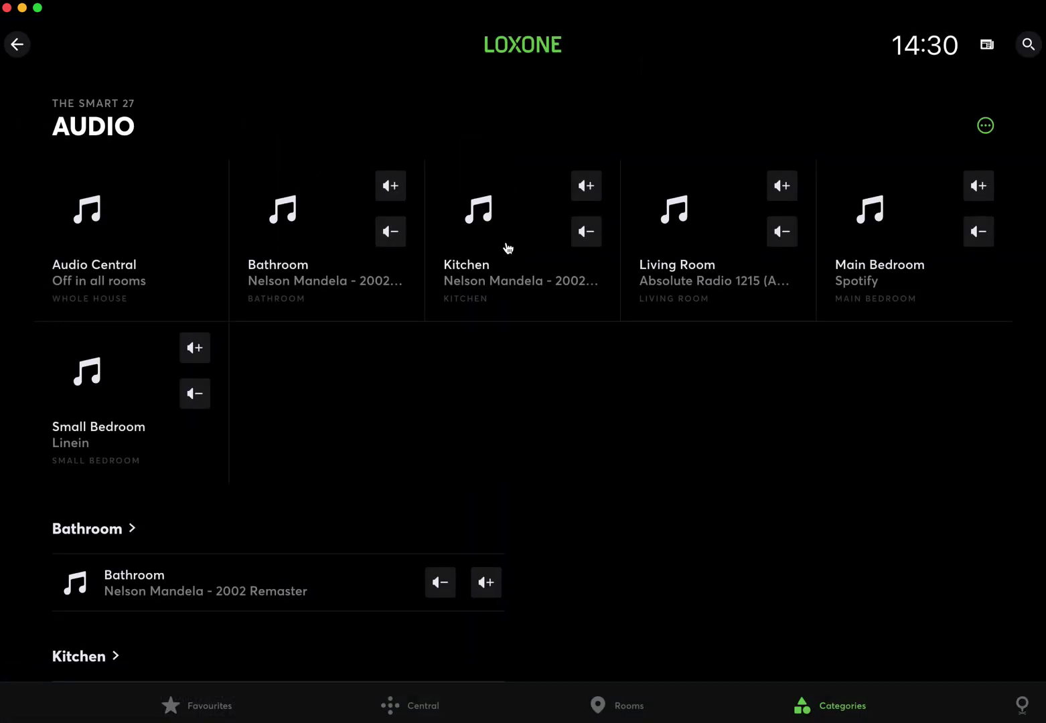
Open the Kitchen audio player from the Audio category page.
left_click(498, 247)
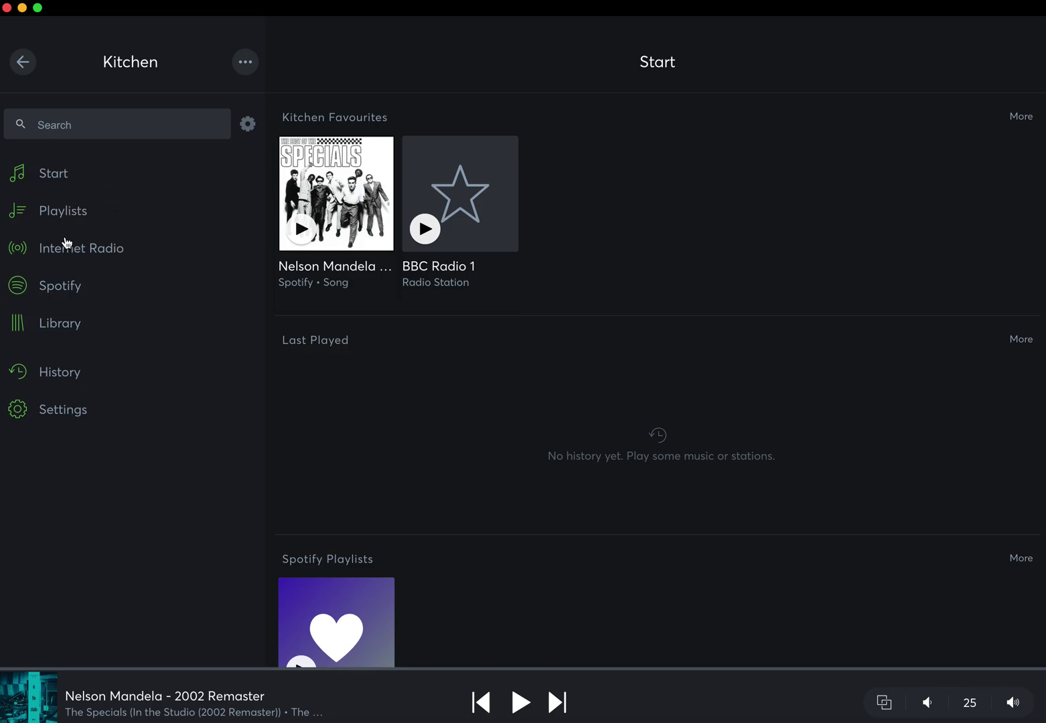
left_click(69, 418)
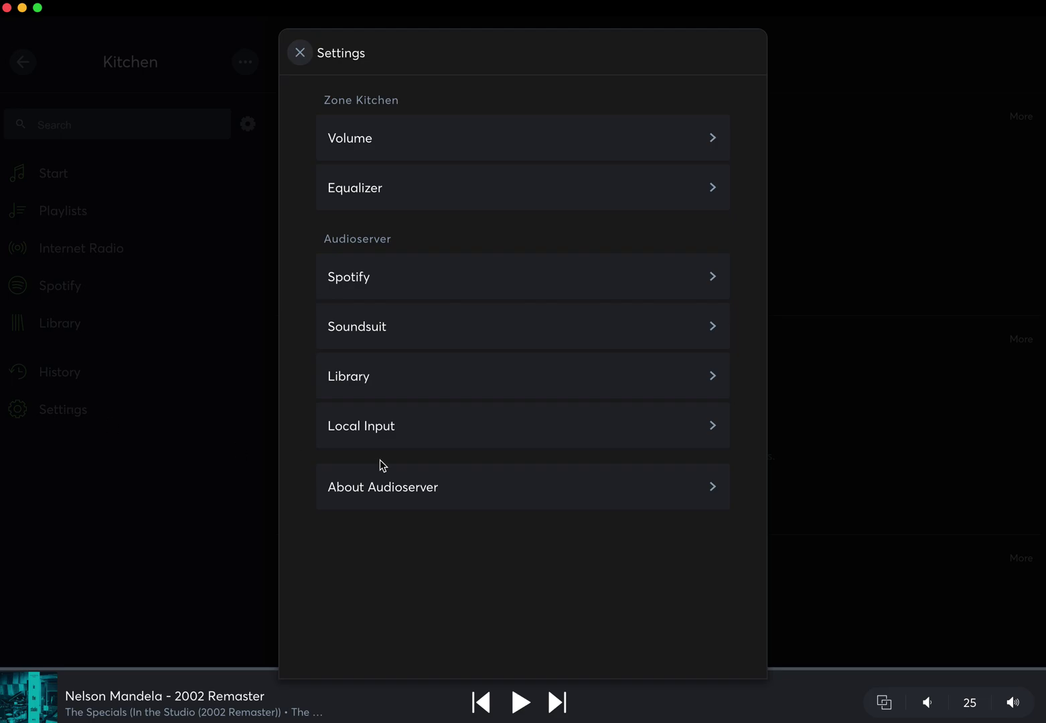
left_click(508, 148)
left_click(299, 59)
left_click(382, 278)
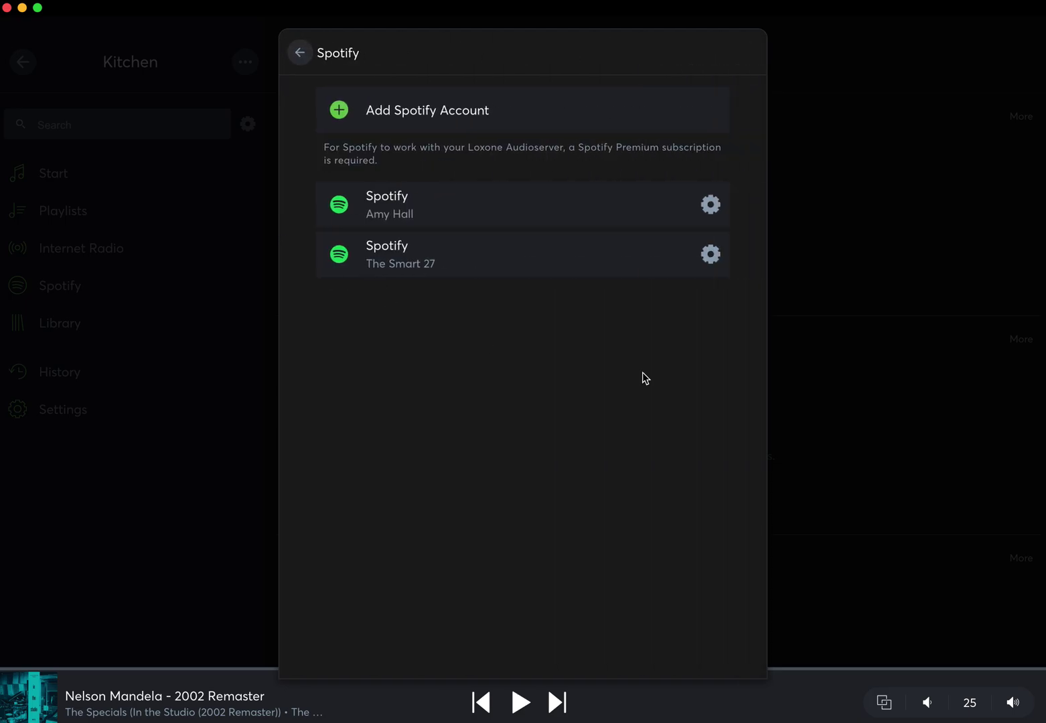
left_click(299, 52)
left_click(385, 328)
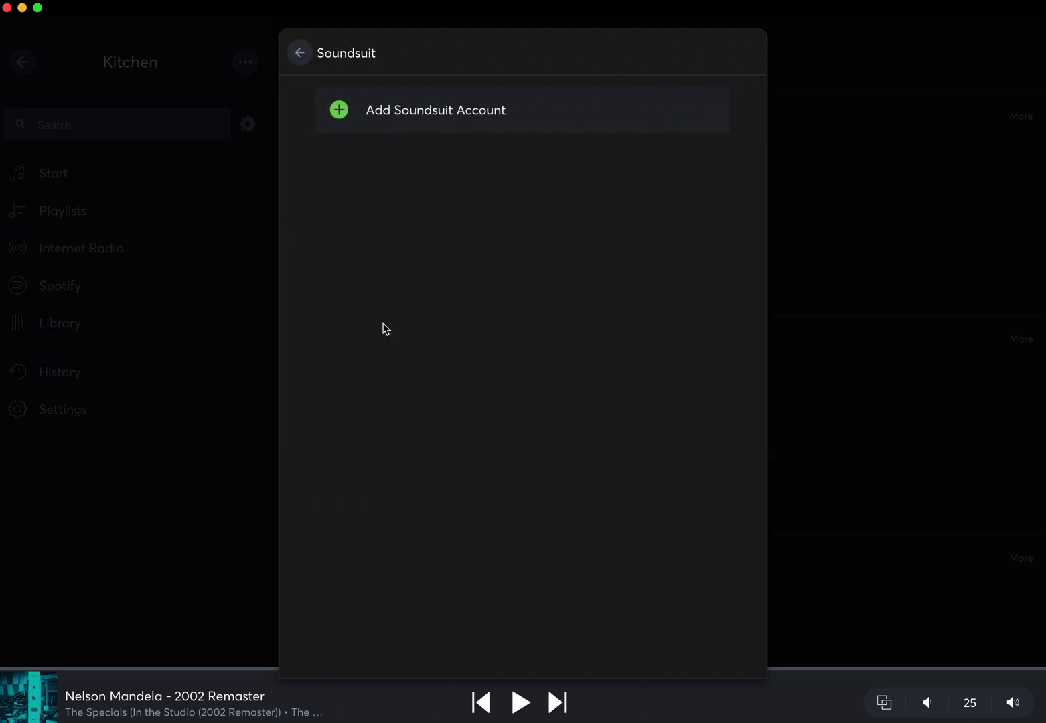
left_click(305, 52)
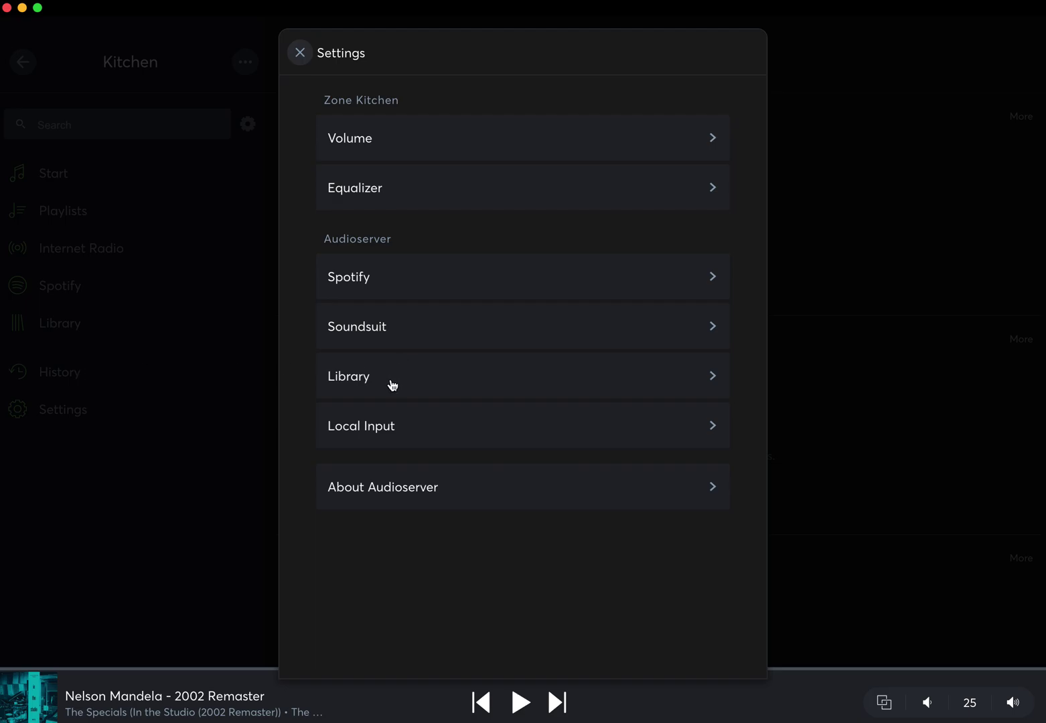
Open the Library page in the Kitchen audio settings.
left_click(390, 385)
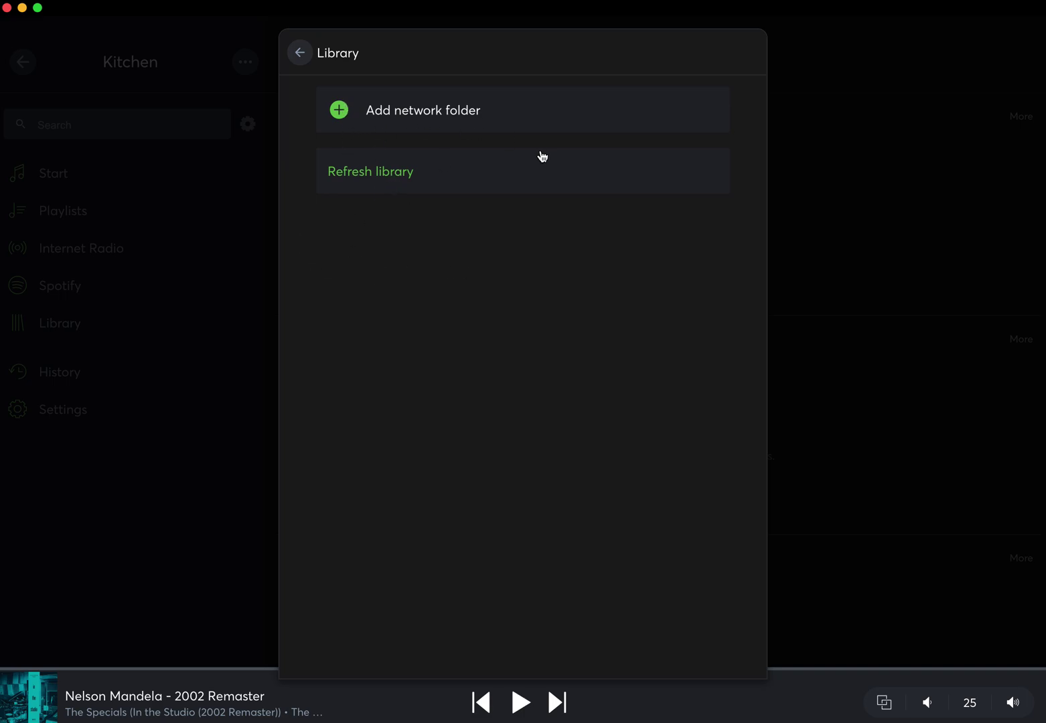
Preview the Add network folder form, then back out to the settings list unsaved.
left_click(388, 122)
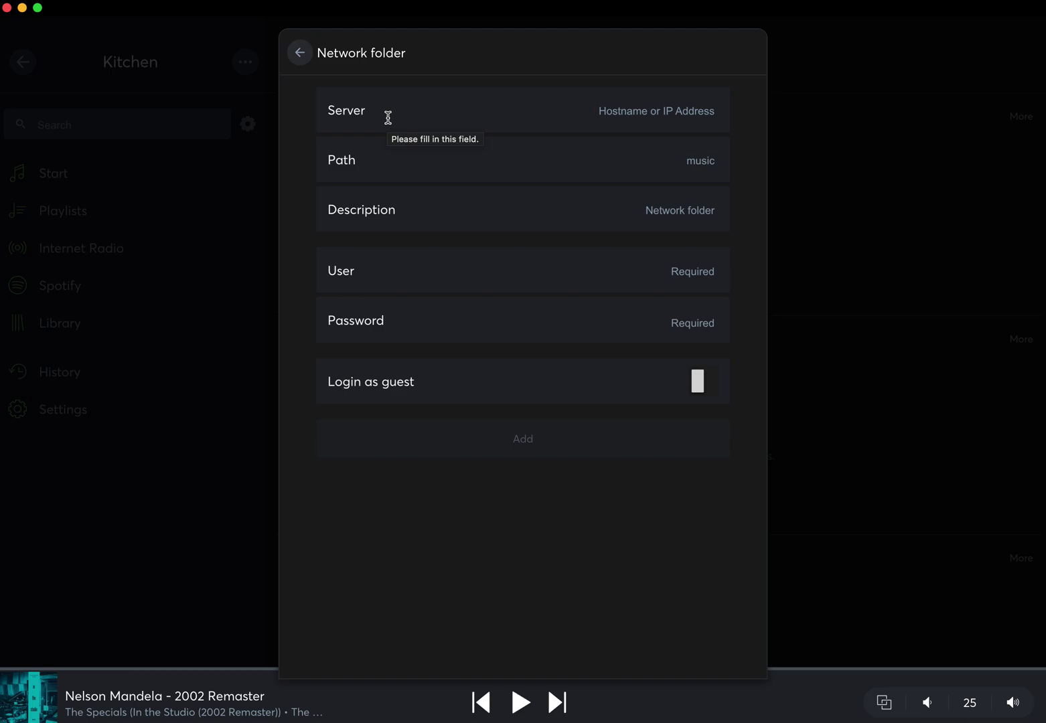
left_click(683, 110)
left_click(299, 53)
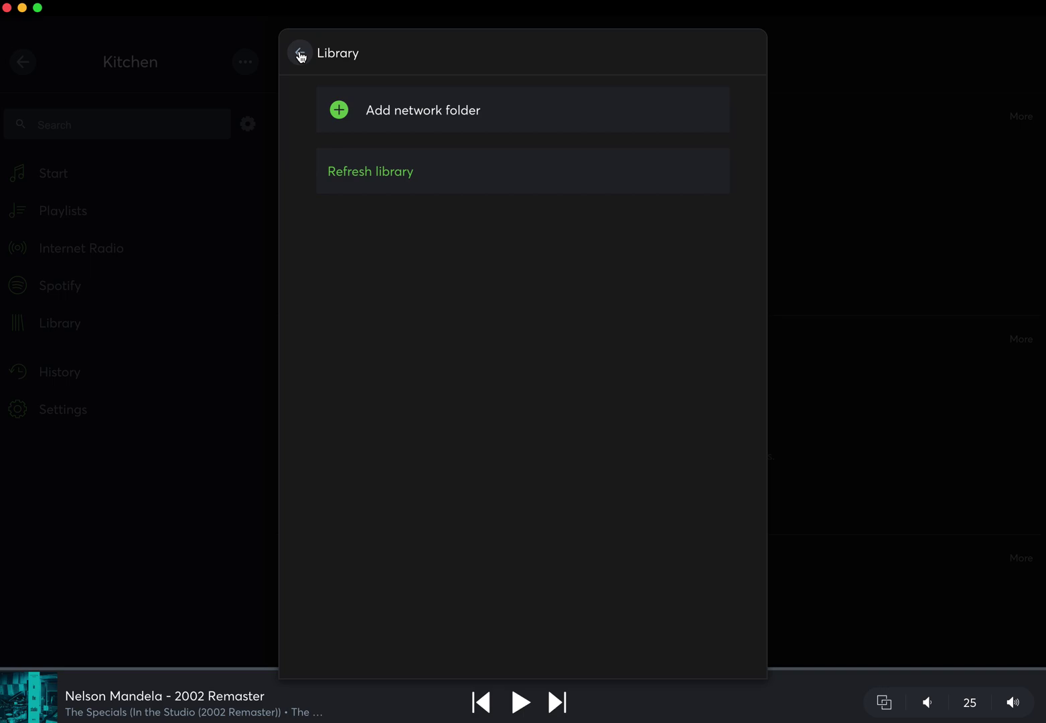
left_click(300, 53)
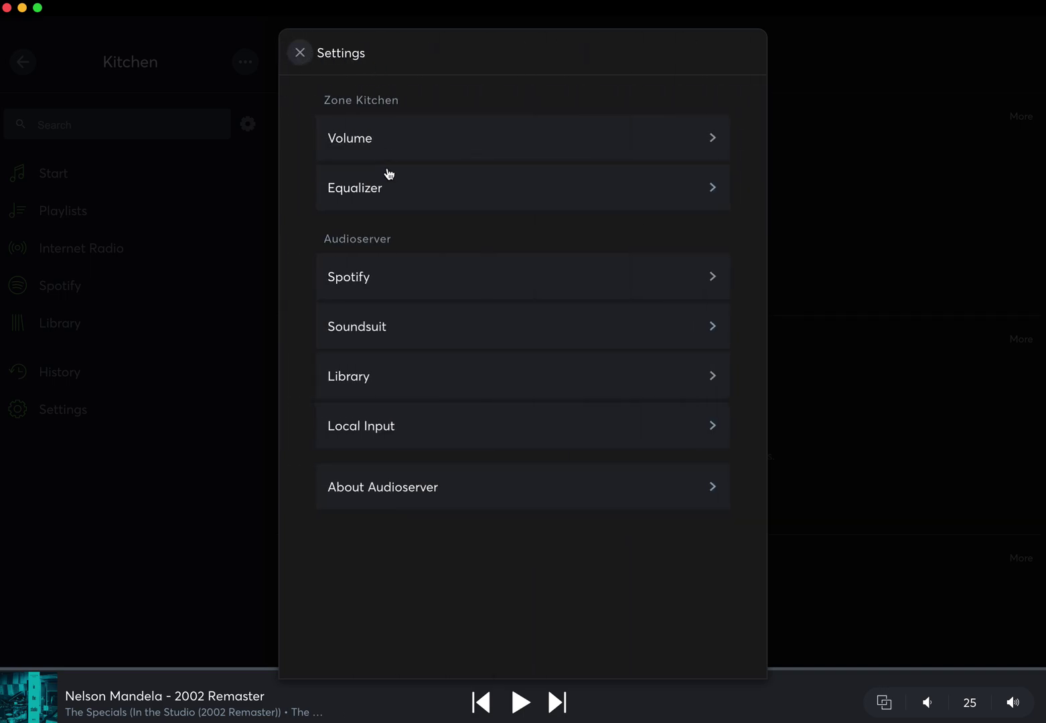
View the About Audioserver details, then close the audio settings.
left_click(419, 499)
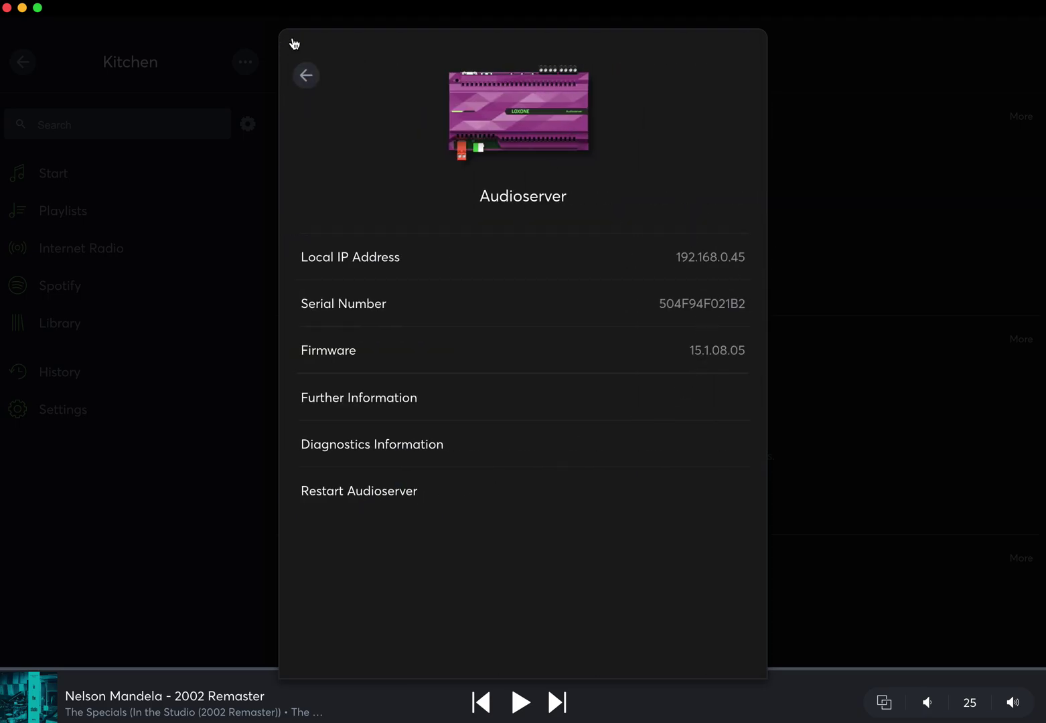
left_click(304, 73)
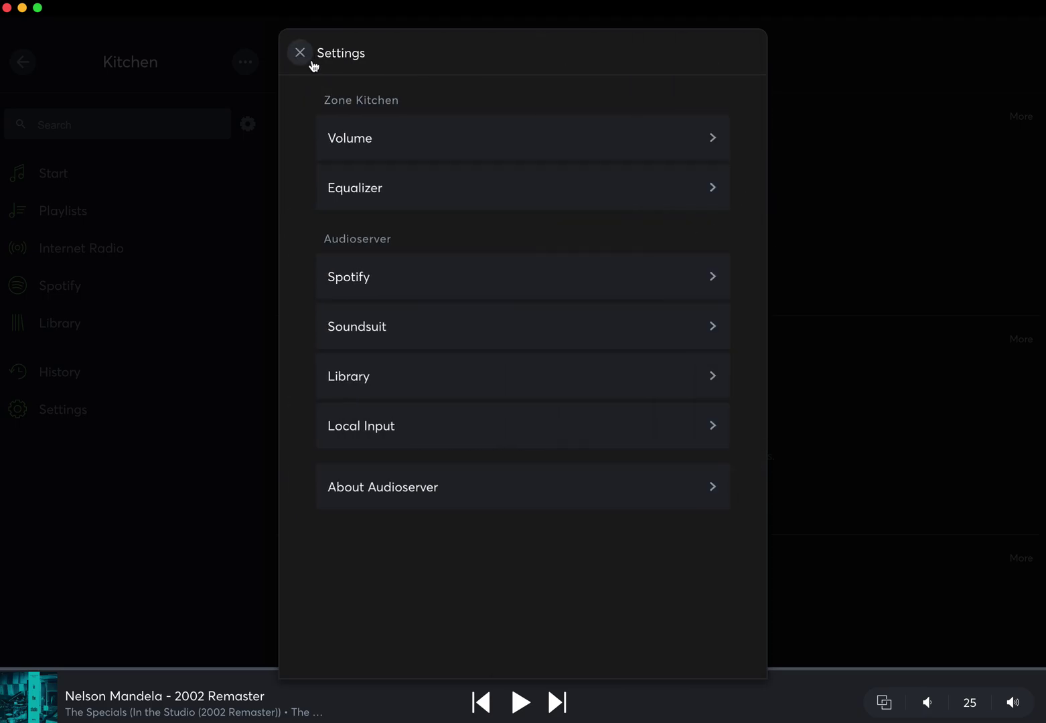
left_click(301, 55)
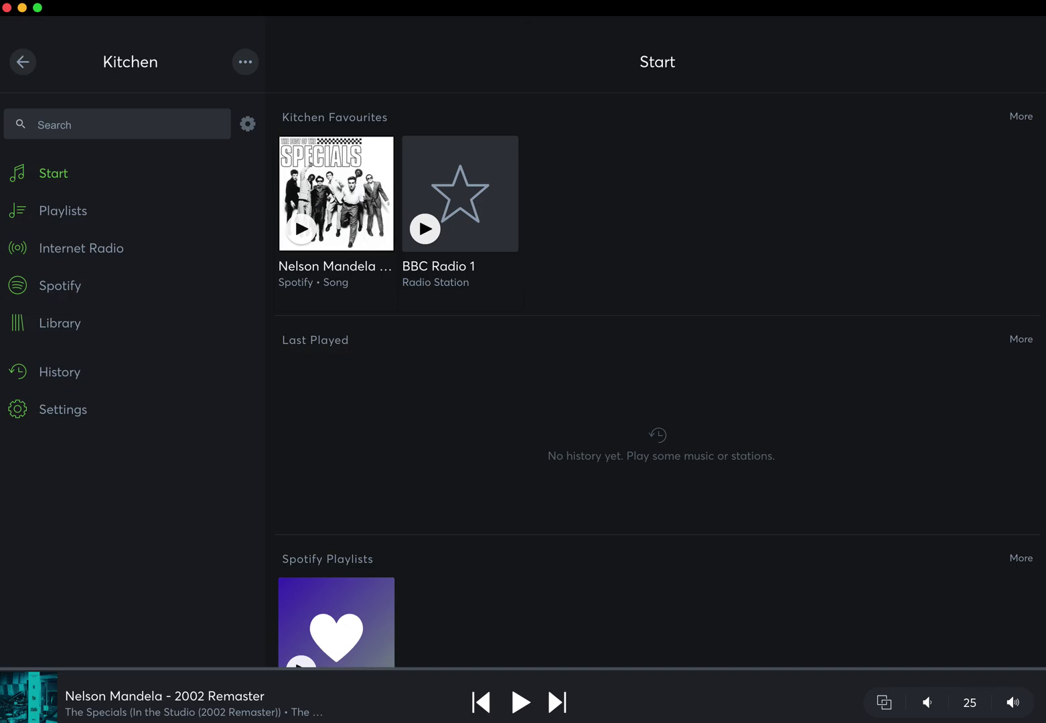
In Finder, browse Network > AS526E > Library to see three Channelcheck mp3s, then minimize it.
key("super+Tab")
left_click(410, 3)
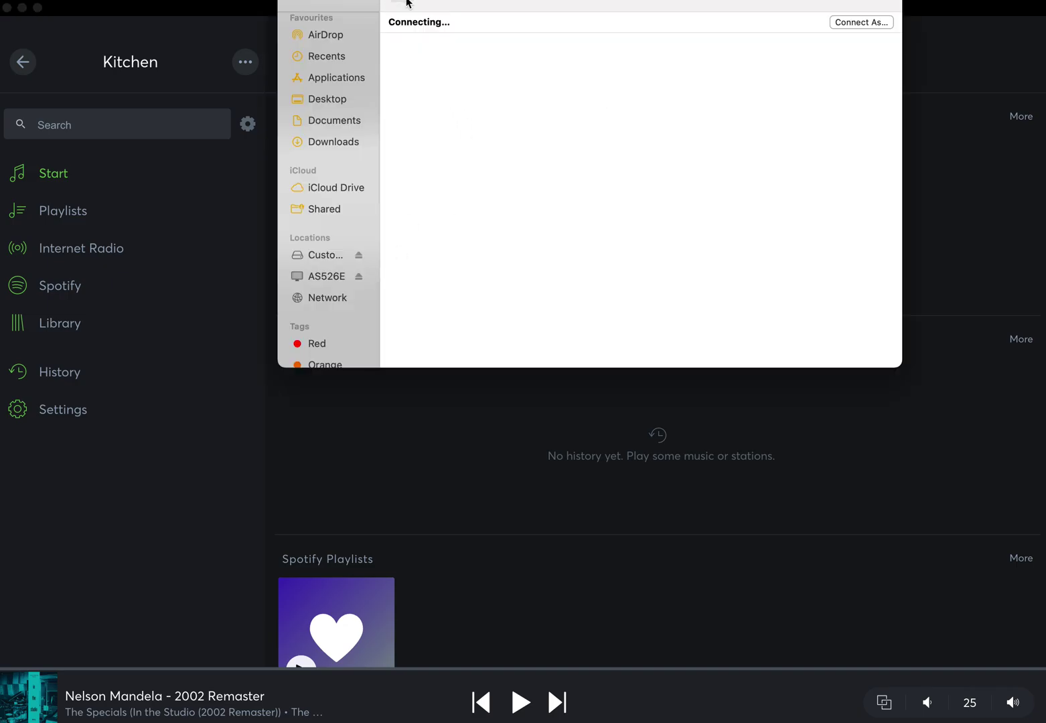
left_click_drag(549, 2, 527, 66)
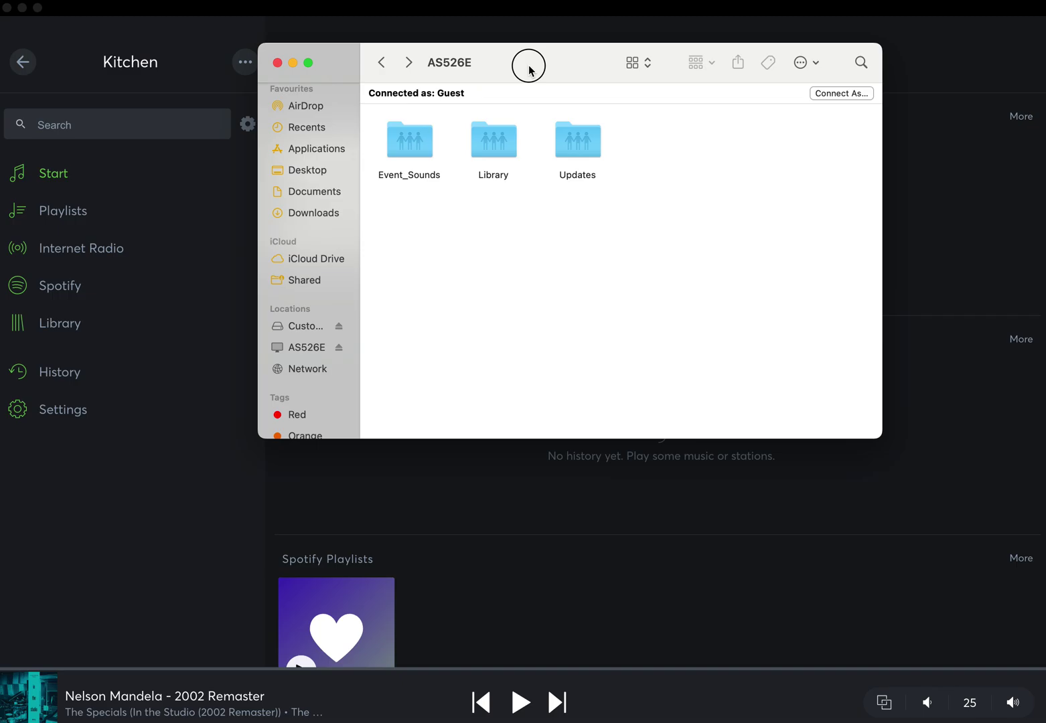
left_click(389, 65)
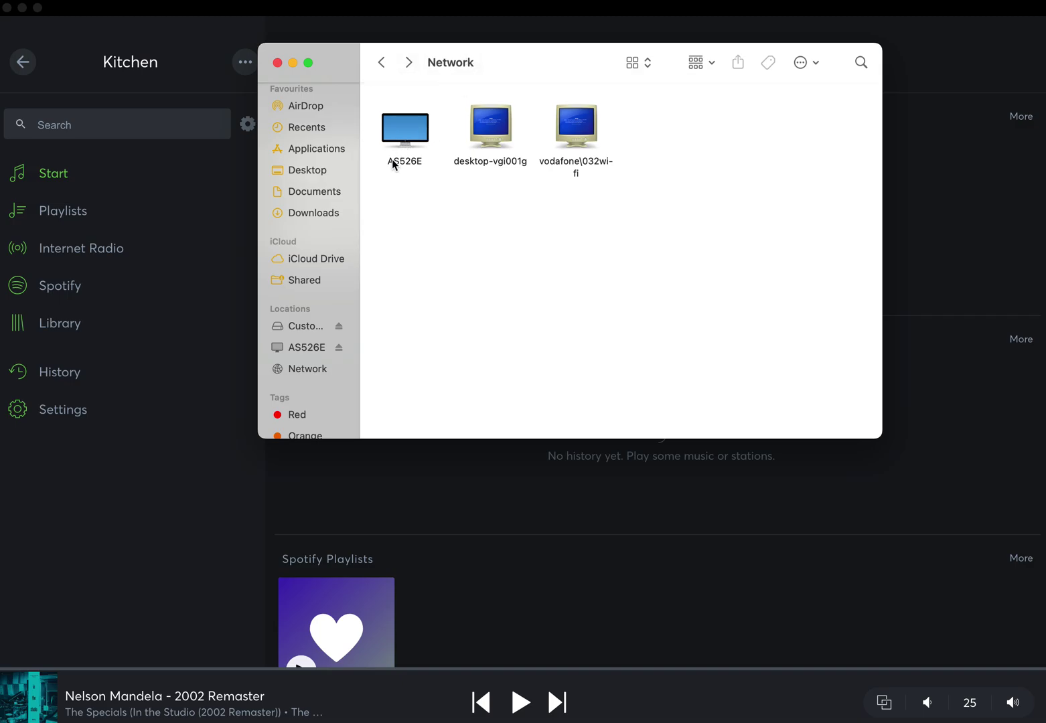
double_click(414, 130)
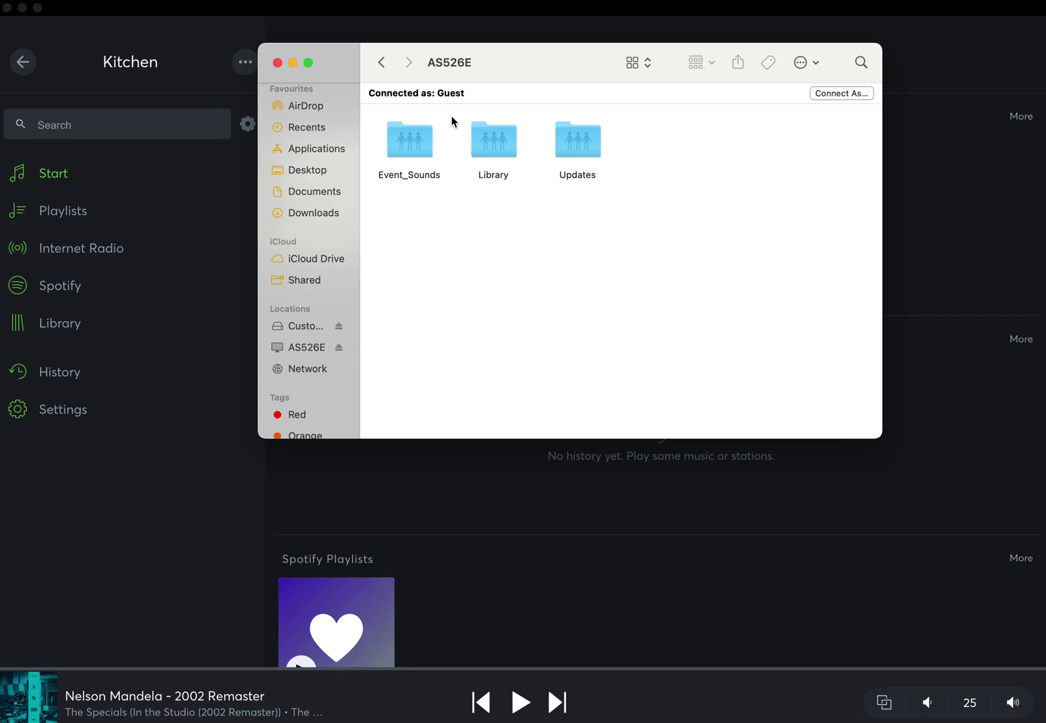
double_click(501, 152)
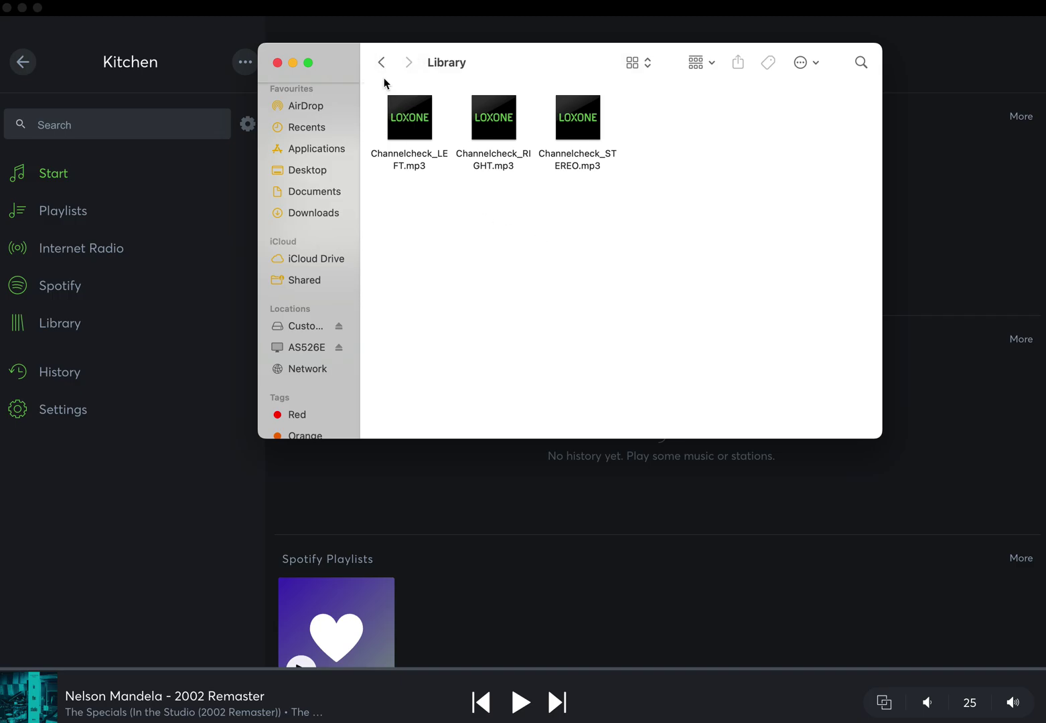
left_click(293, 62)
Back in Loxone, show the Library's three Channelcheck tracks.
left_click(717, 252)
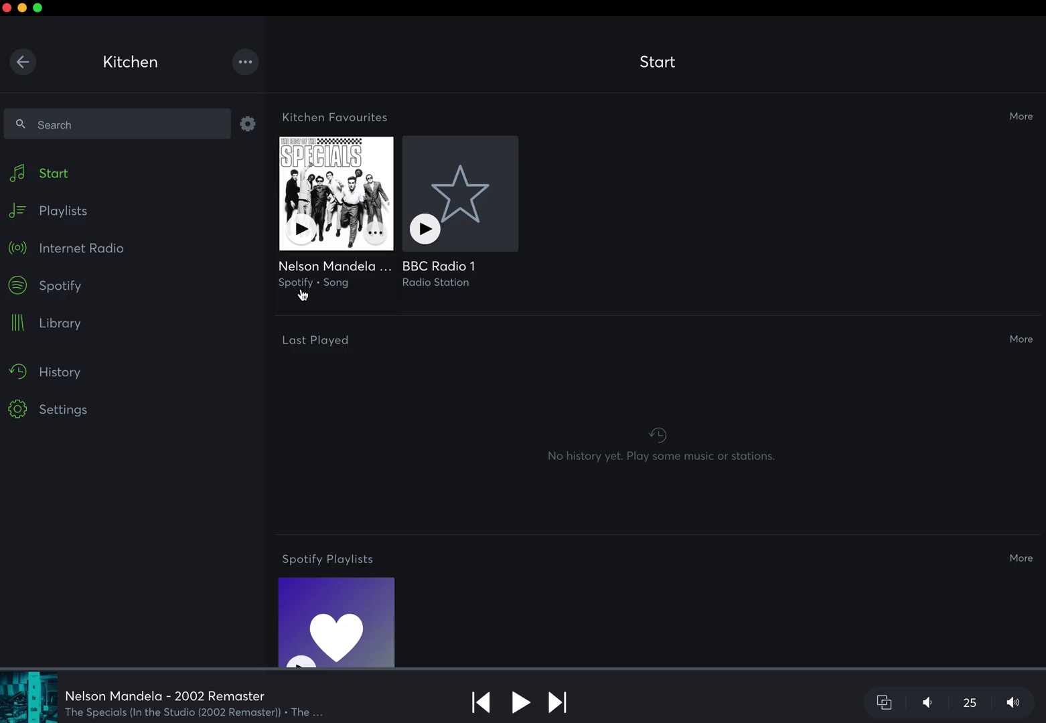
scroll(299, 294, "down", 1)
left_click(47, 320)
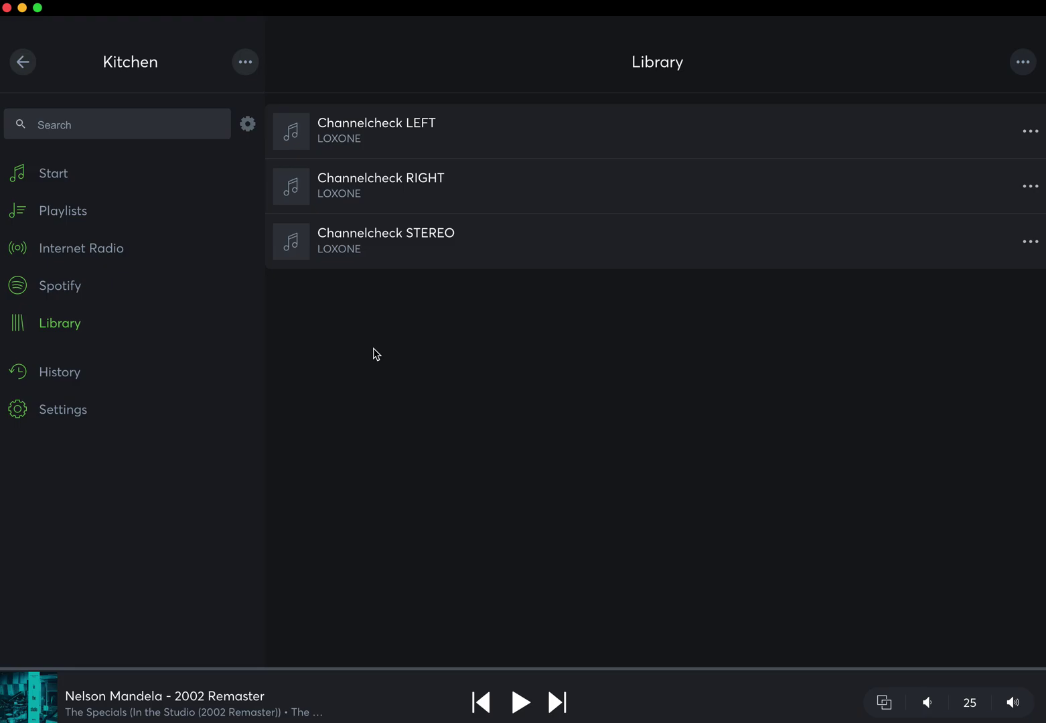
Browse the Spotify page, viewing all playlists before returning to the overview.
left_click(76, 298)
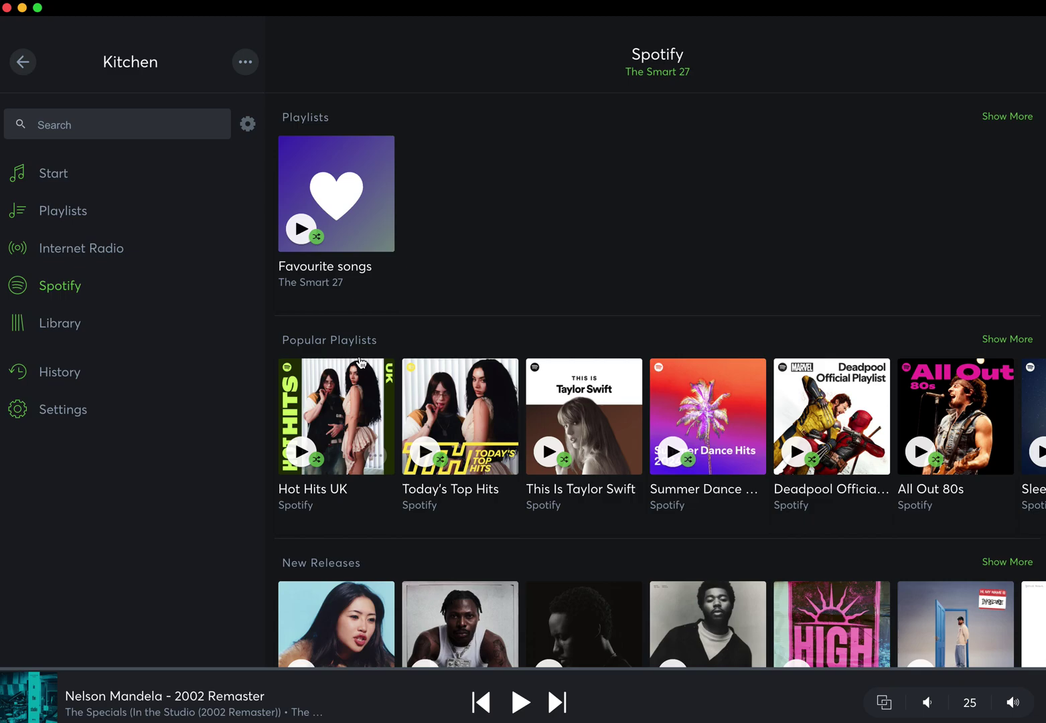
scroll(551, 421, "down", 3)
scroll(551, 420, "down", 5)
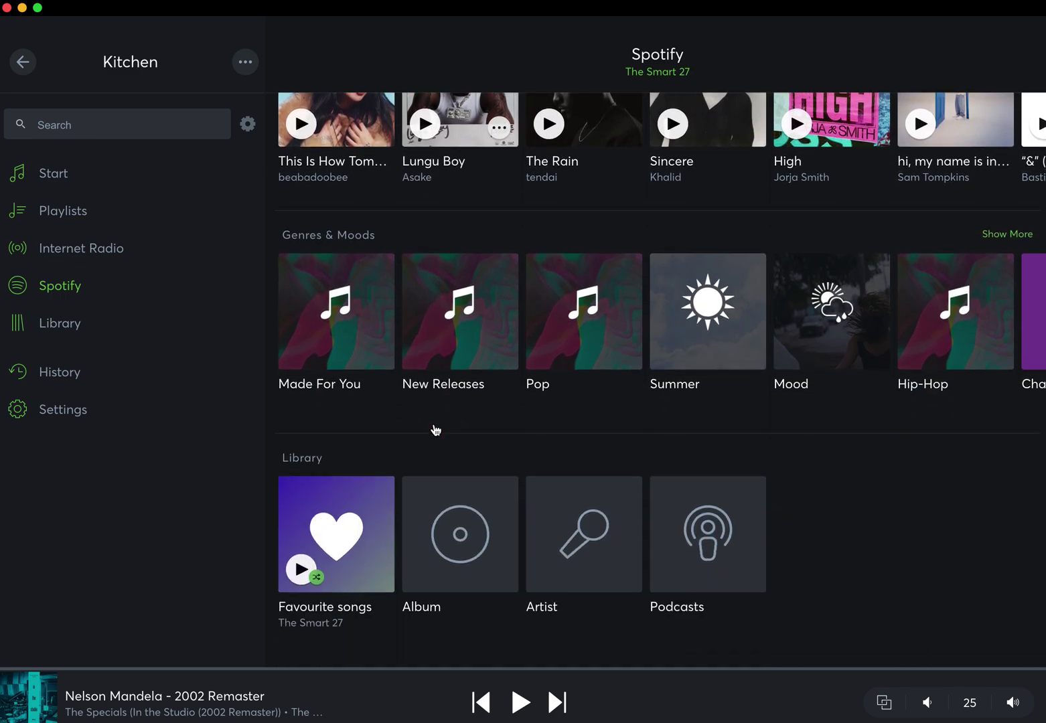
scroll(530, 390, "up", 8)
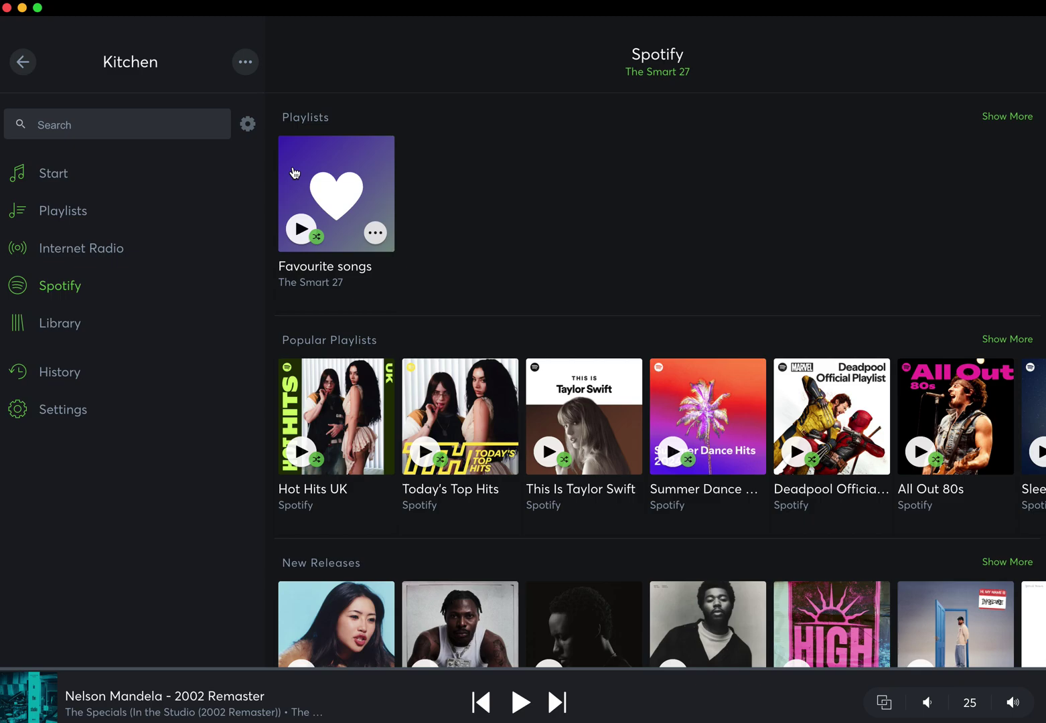
left_click(1004, 119)
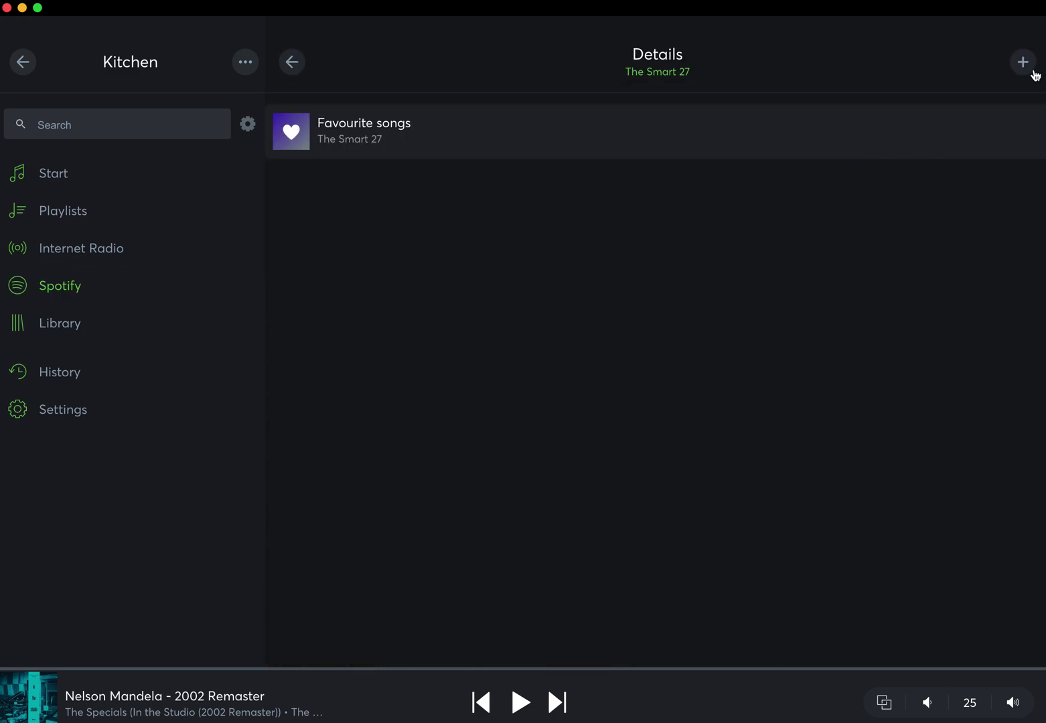
left_click(299, 66)
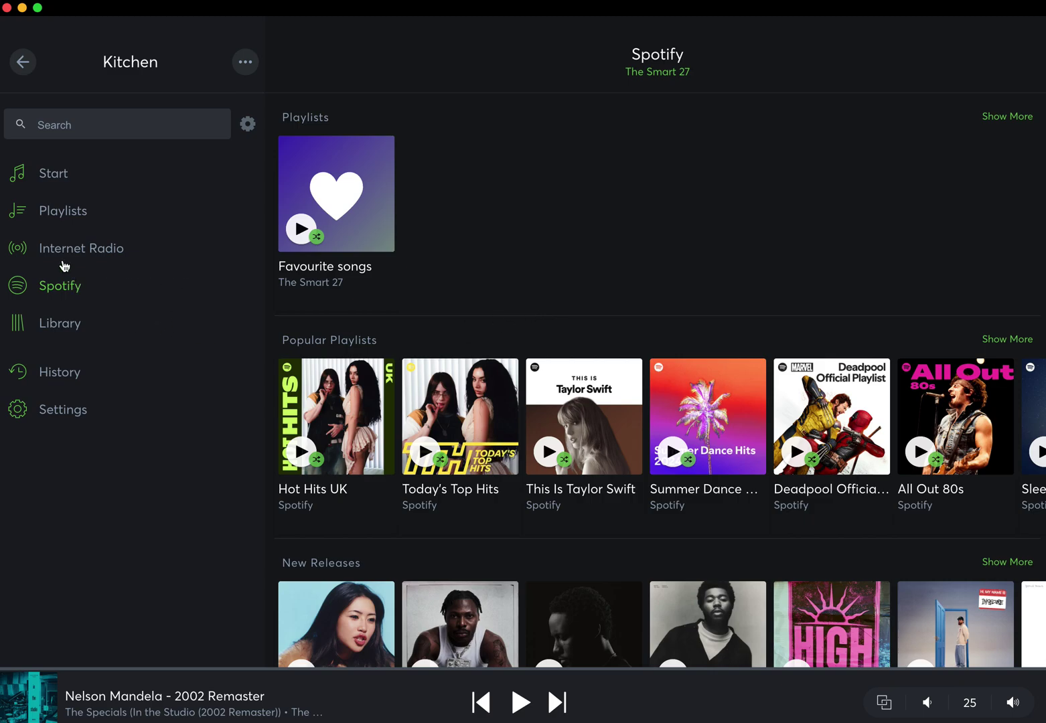
Search for 'bbc', check the Internet Radio results, then open Internet Radio and clear the search.
left_click(93, 137)
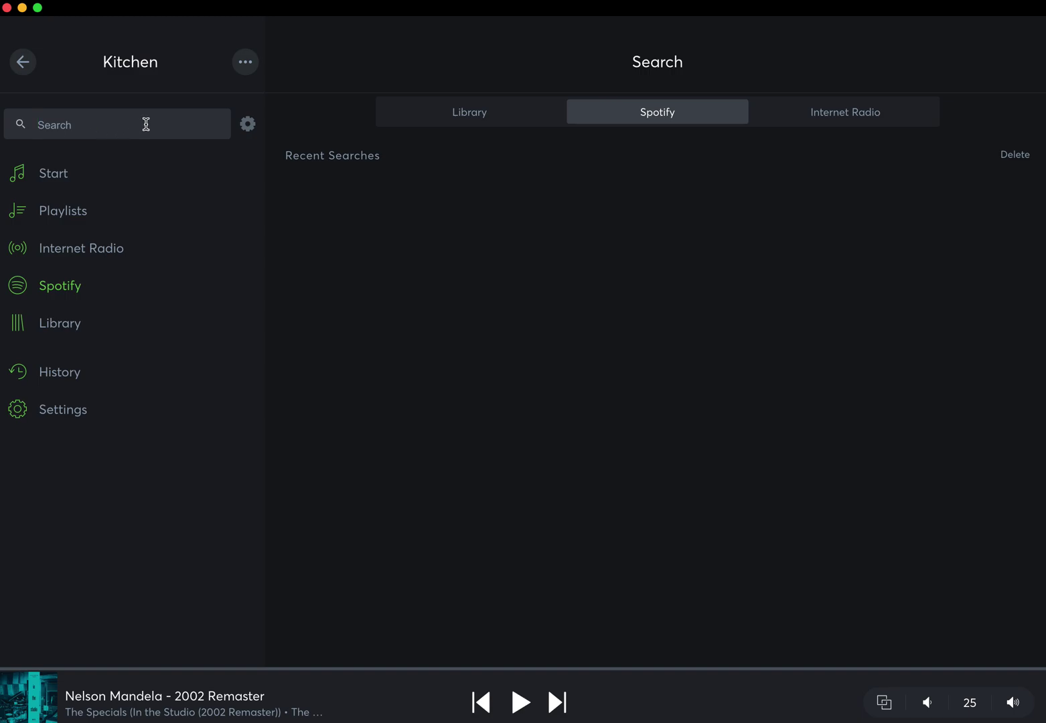
type("bbc")
key("Return")
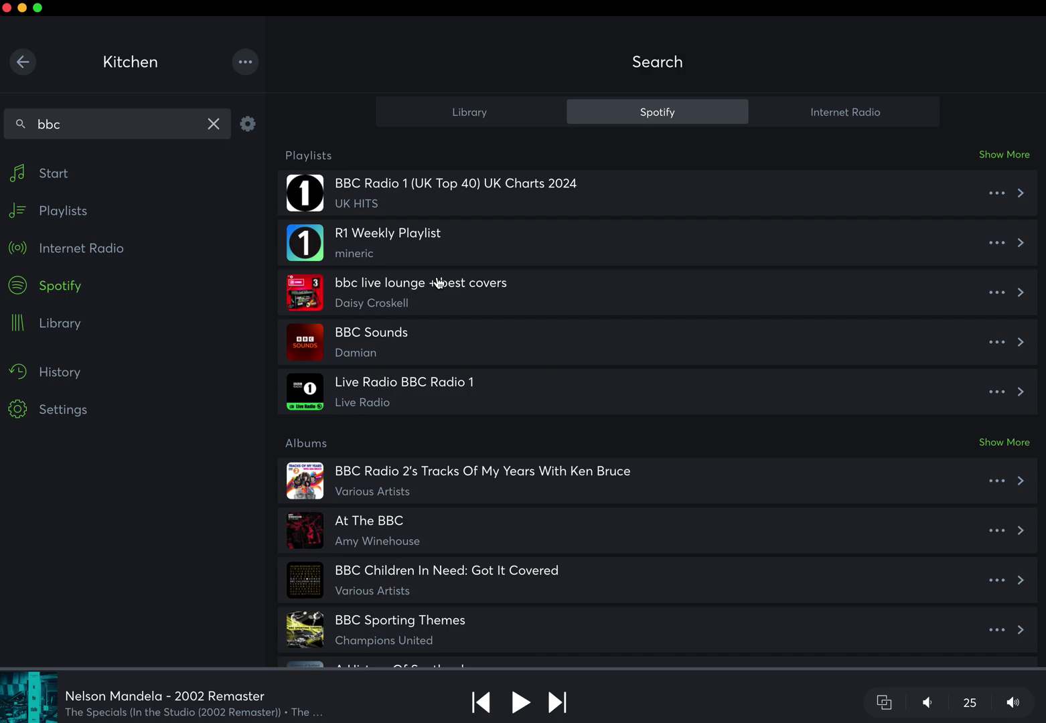
left_click(857, 126)
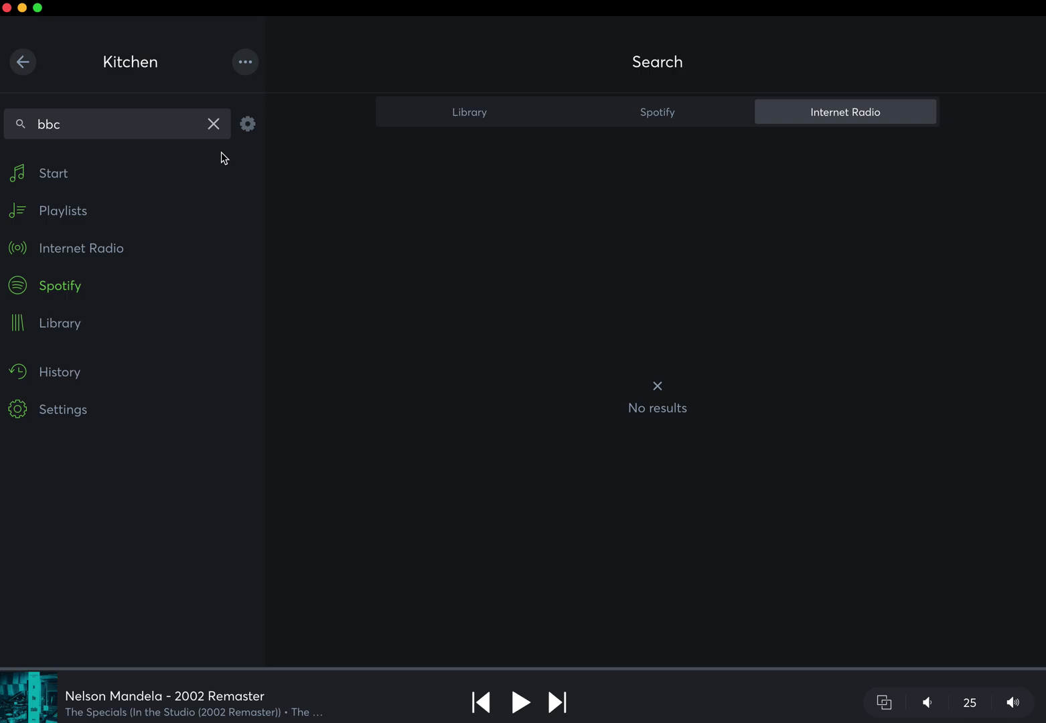
left_click(77, 253)
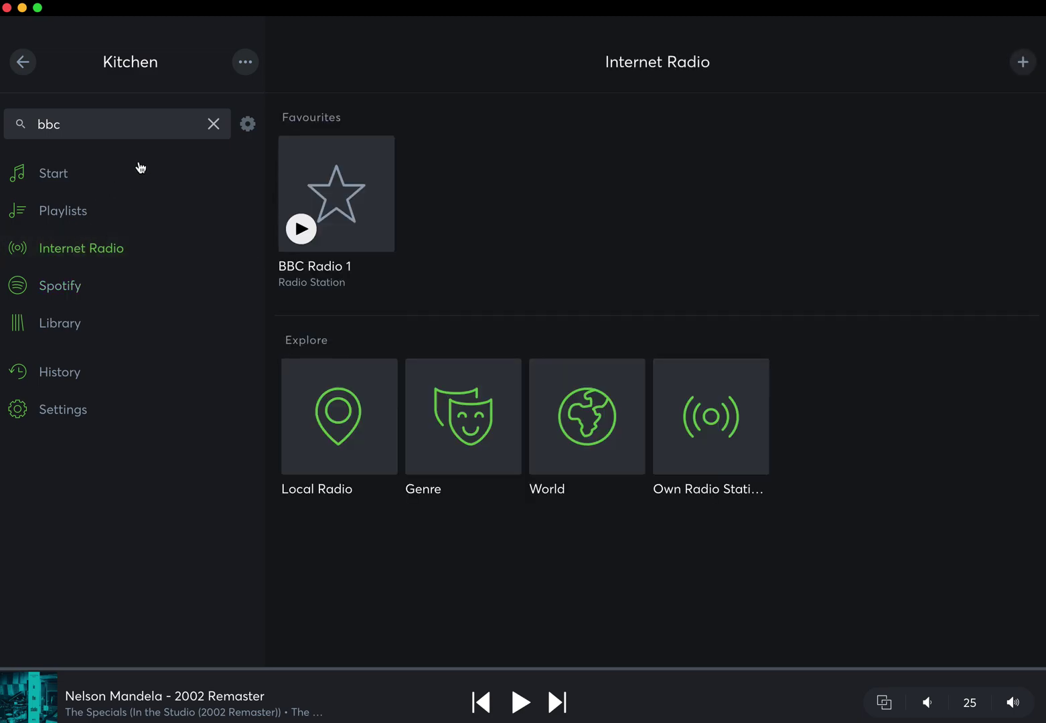
left_click(213, 123)
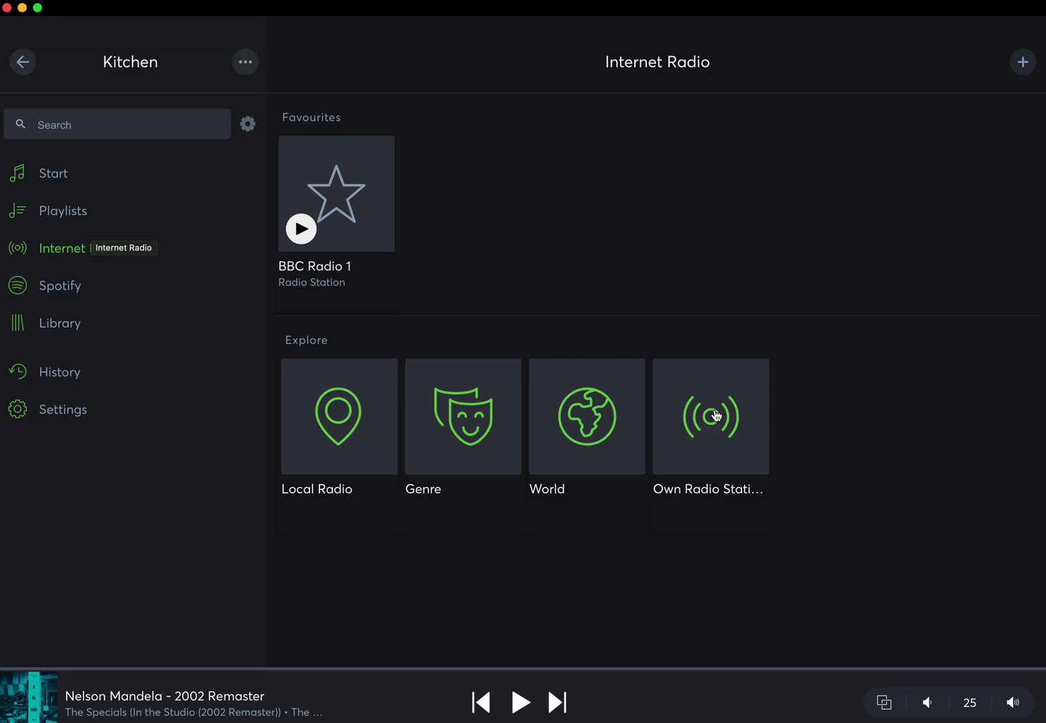
left_click(730, 450)
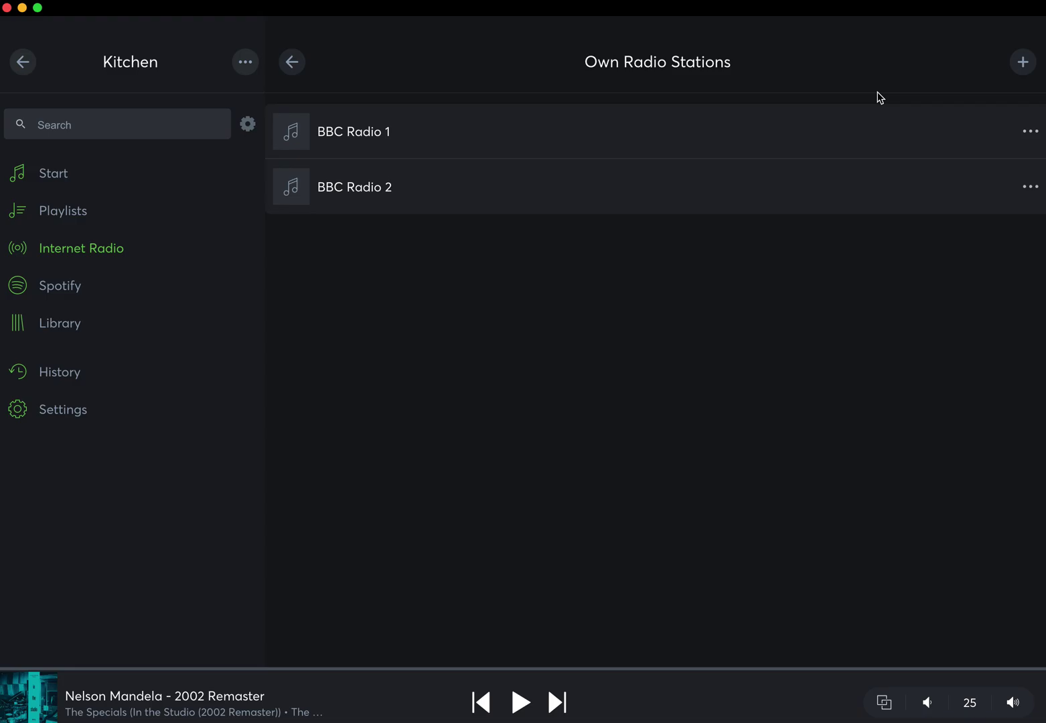
left_click(1022, 61)
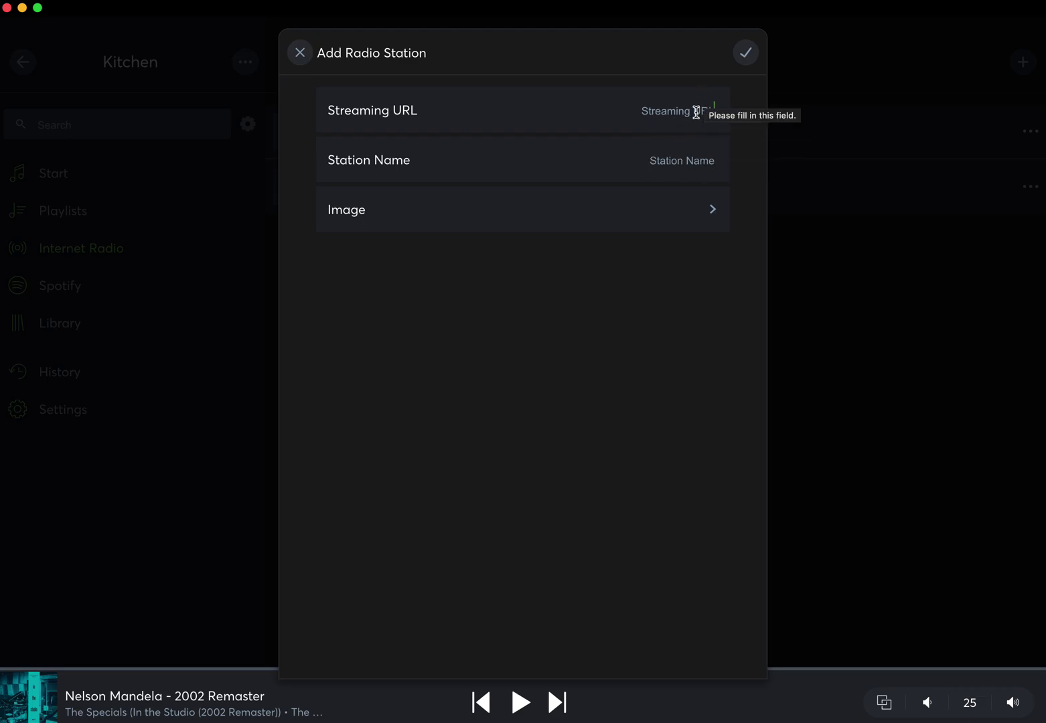
left_click(310, 54)
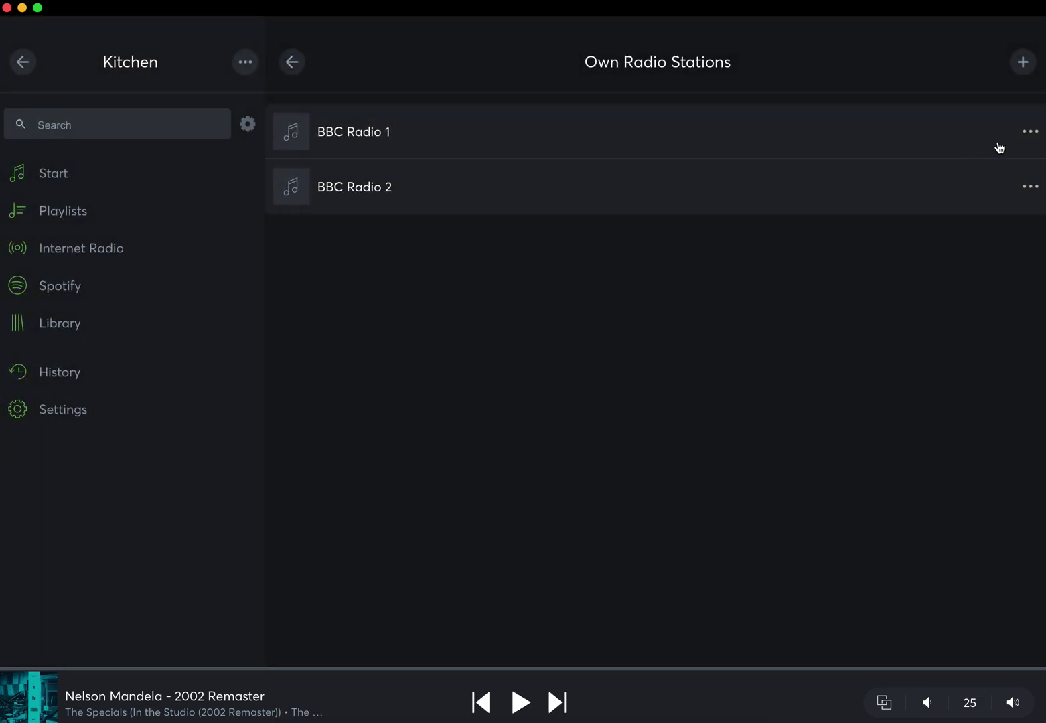
left_click(297, 63)
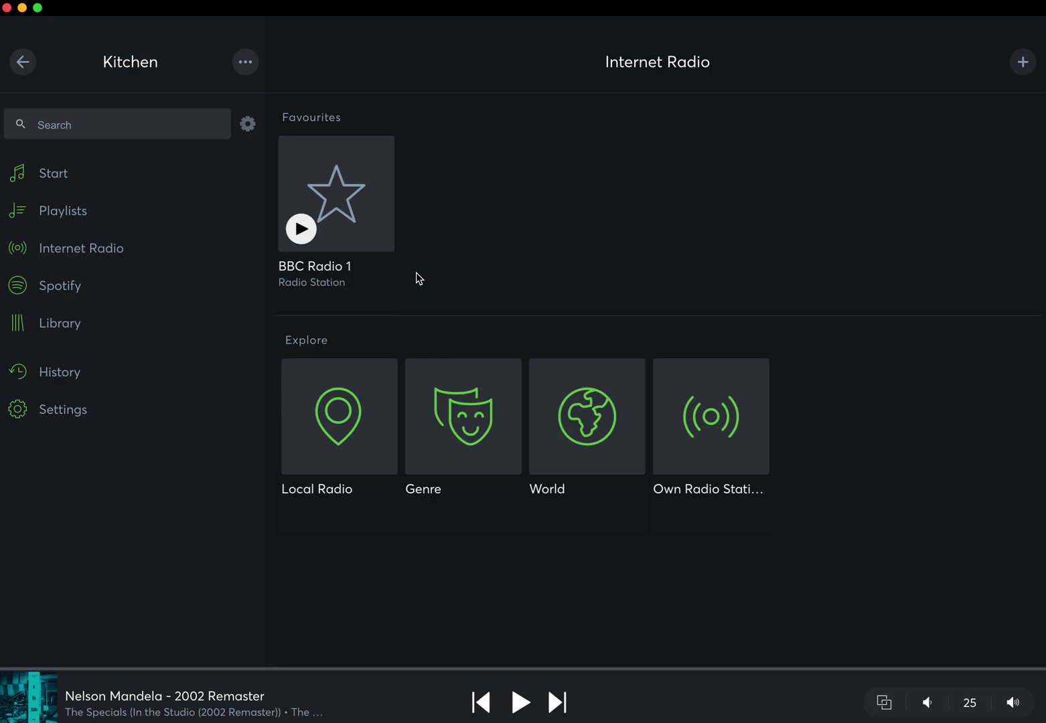
Glance at Playlists, return to Start, and open the full Kitchen Favourites list.
left_click(75, 186)
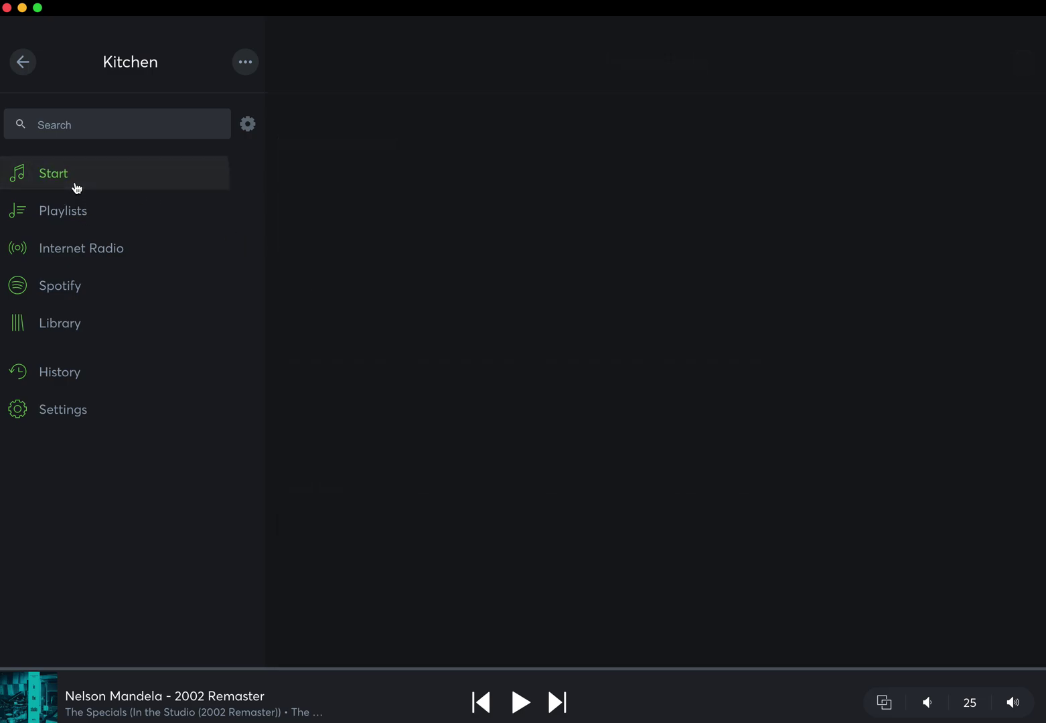
left_click(69, 210)
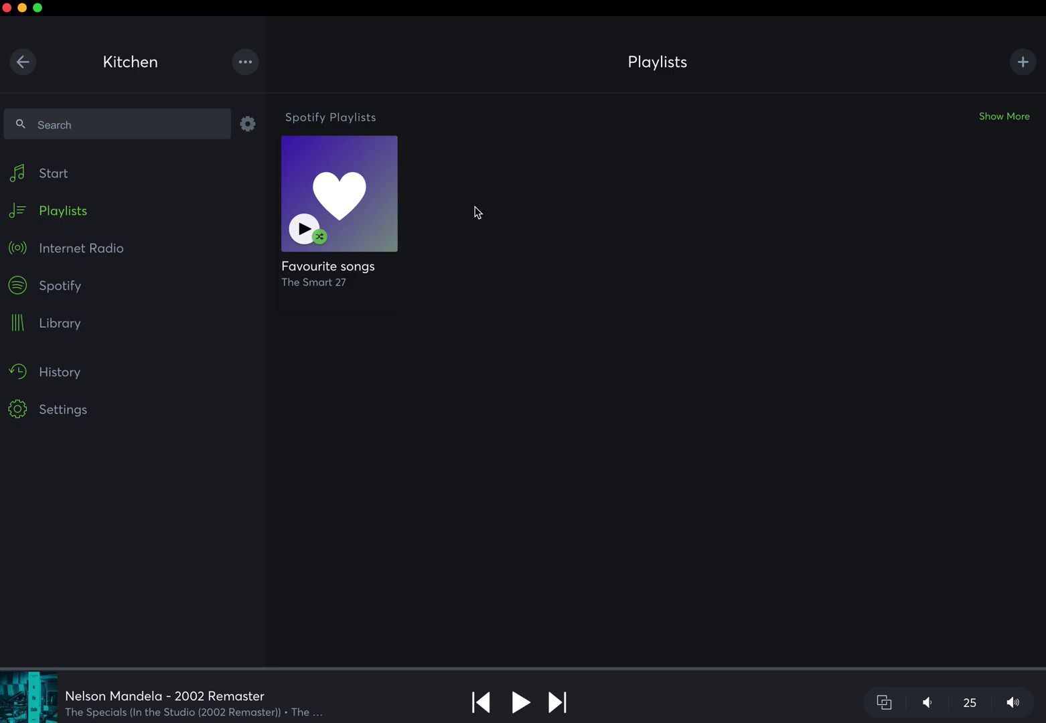
left_click(64, 186)
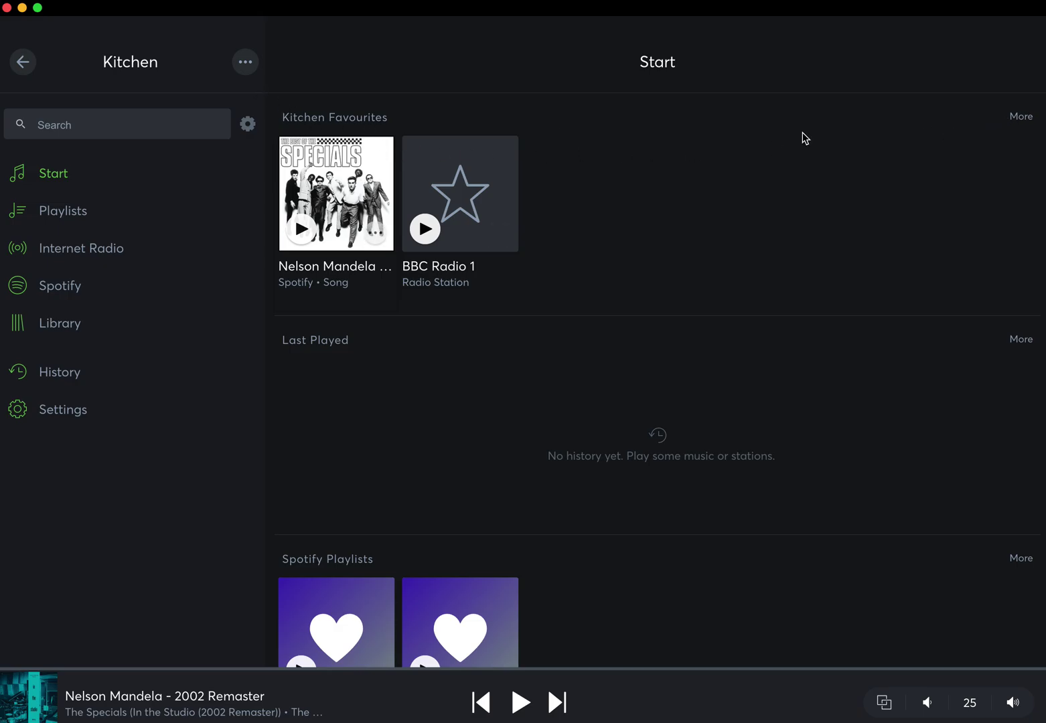
left_click(1031, 122)
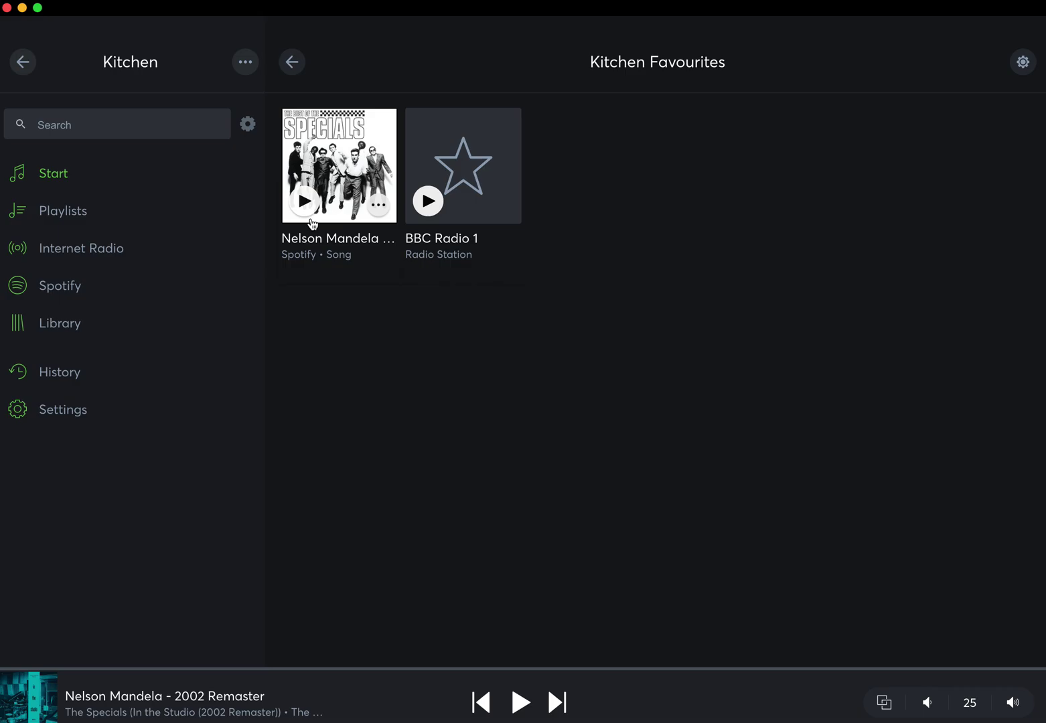
Open Edit Favourites and toggle Nelson Mandela's switch-source checkbox, then leave the editor.
left_click(1023, 63)
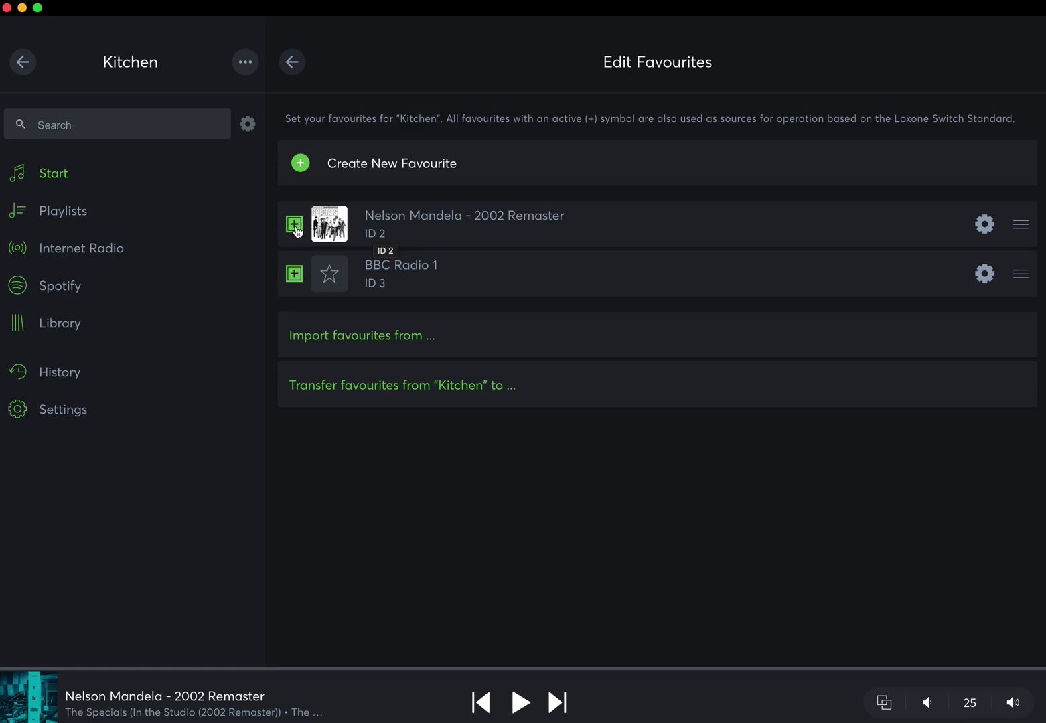
left_click(295, 227)
key("super+f")
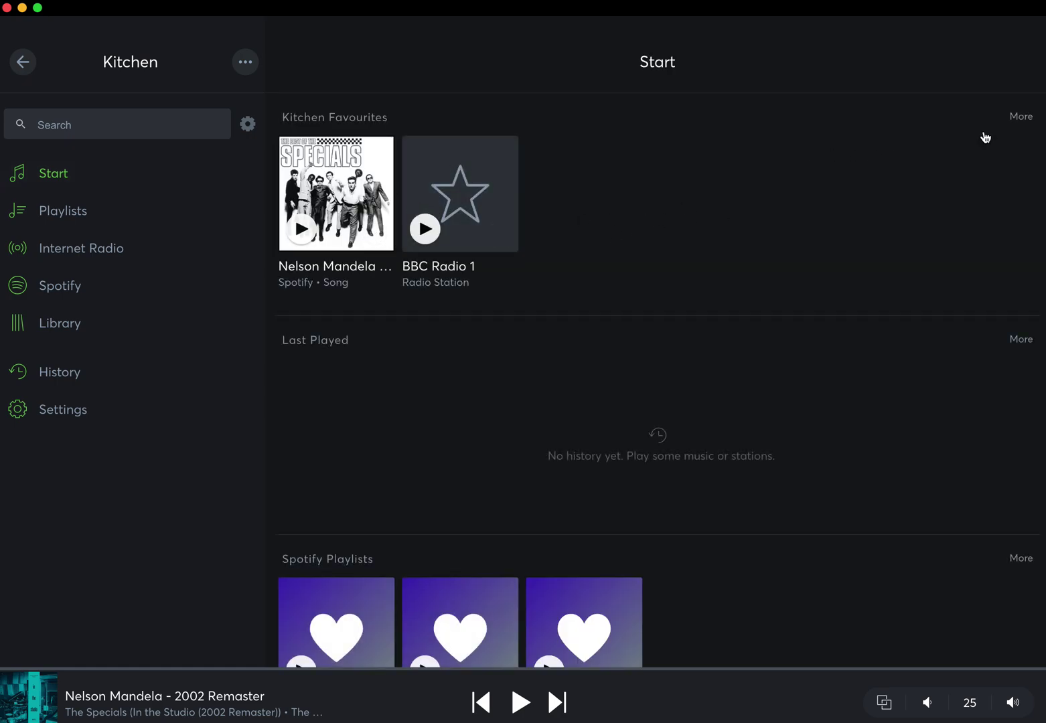
Open the Kitchen favourites editor and toggle the Nelson Mandela favourite off and back on.
left_click(1019, 116)
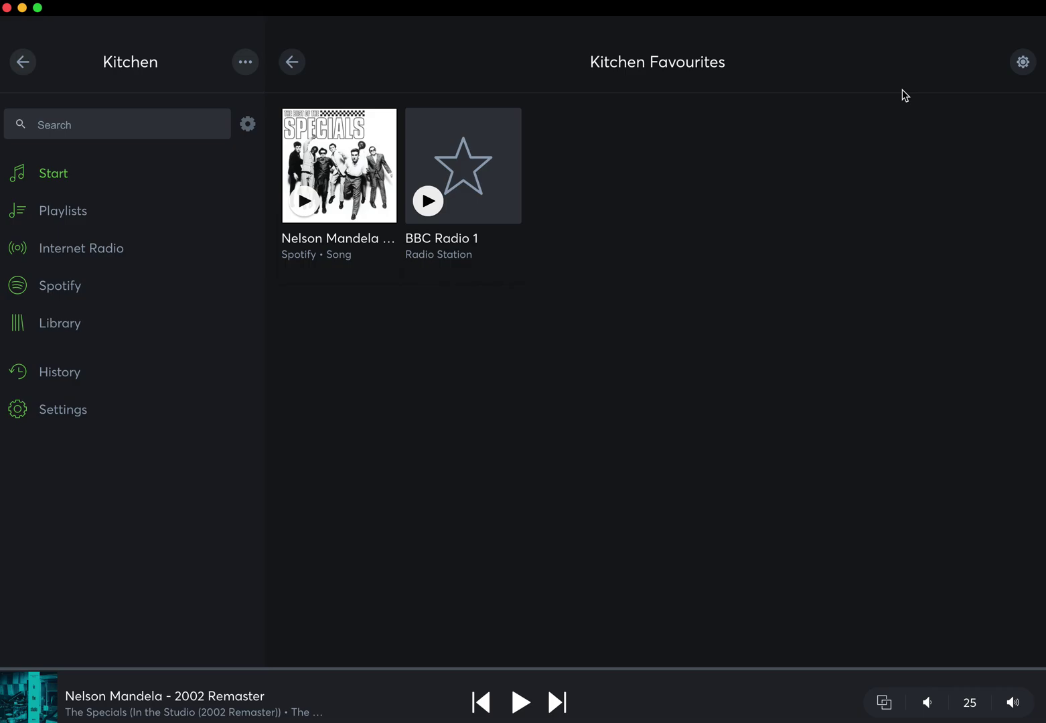
left_click(1016, 69)
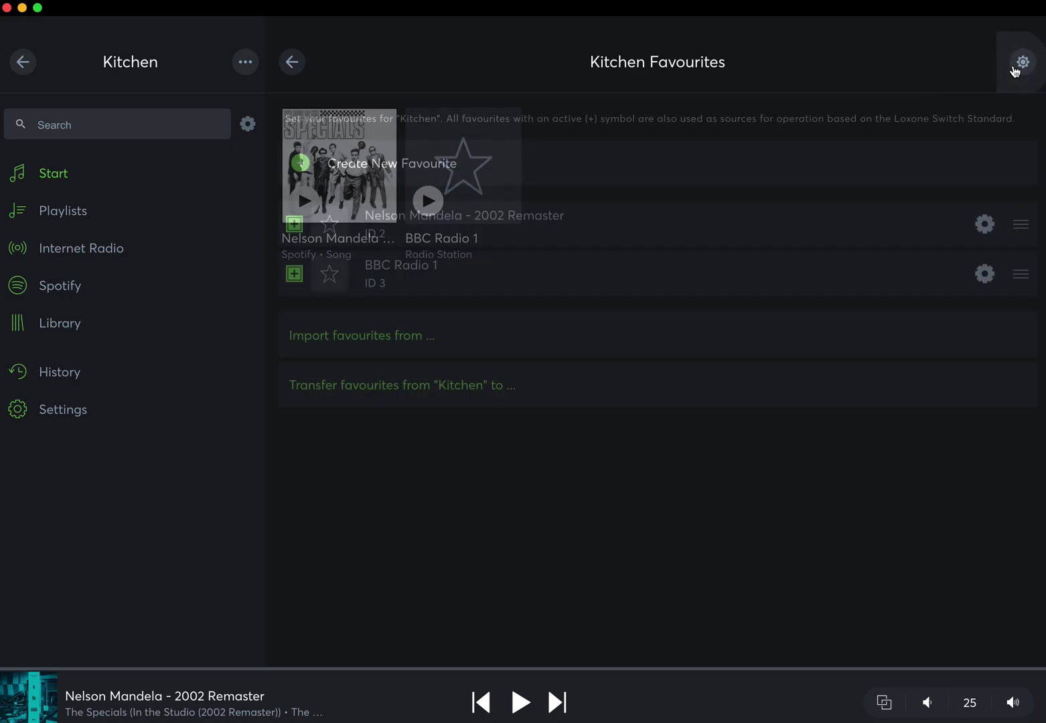
left_click(294, 223)
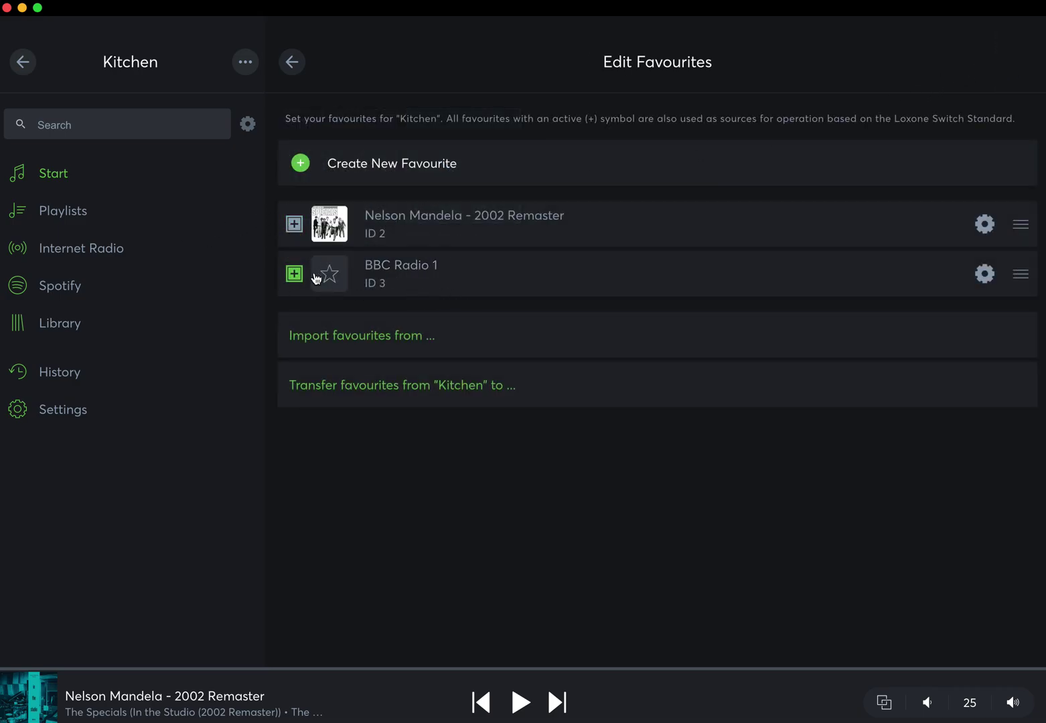
left_click(296, 229)
Add Brass Band Radio from Internet Radio's Local Radio as a new Kitchen favourite, then return to Start.
left_click(311, 171)
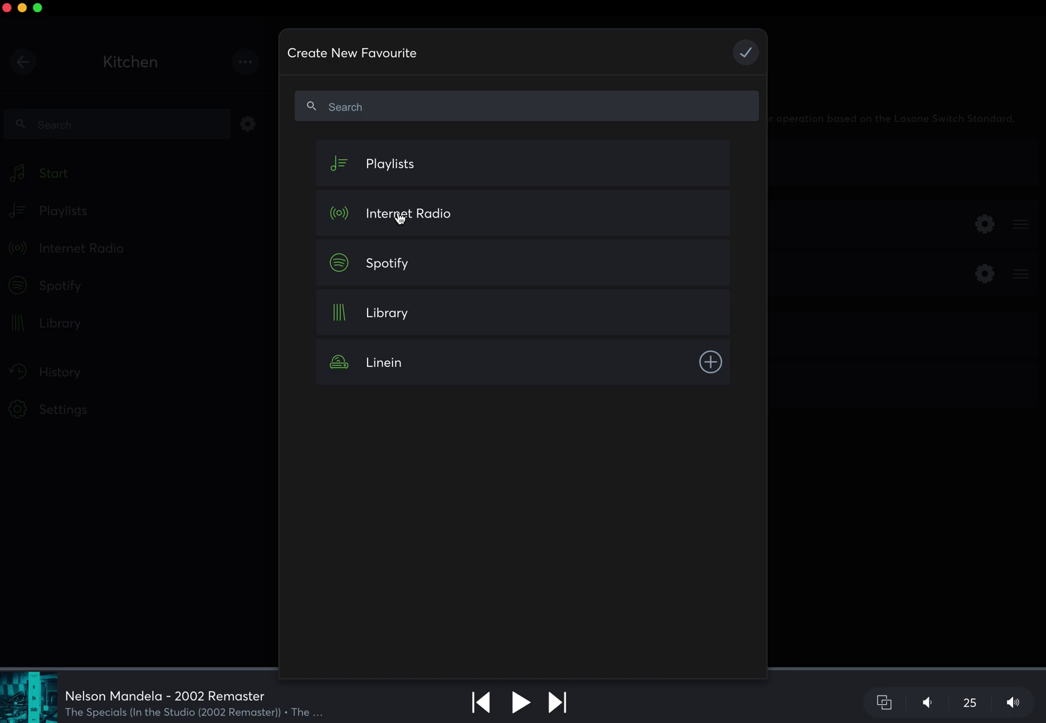
left_click(399, 216)
left_click(420, 192)
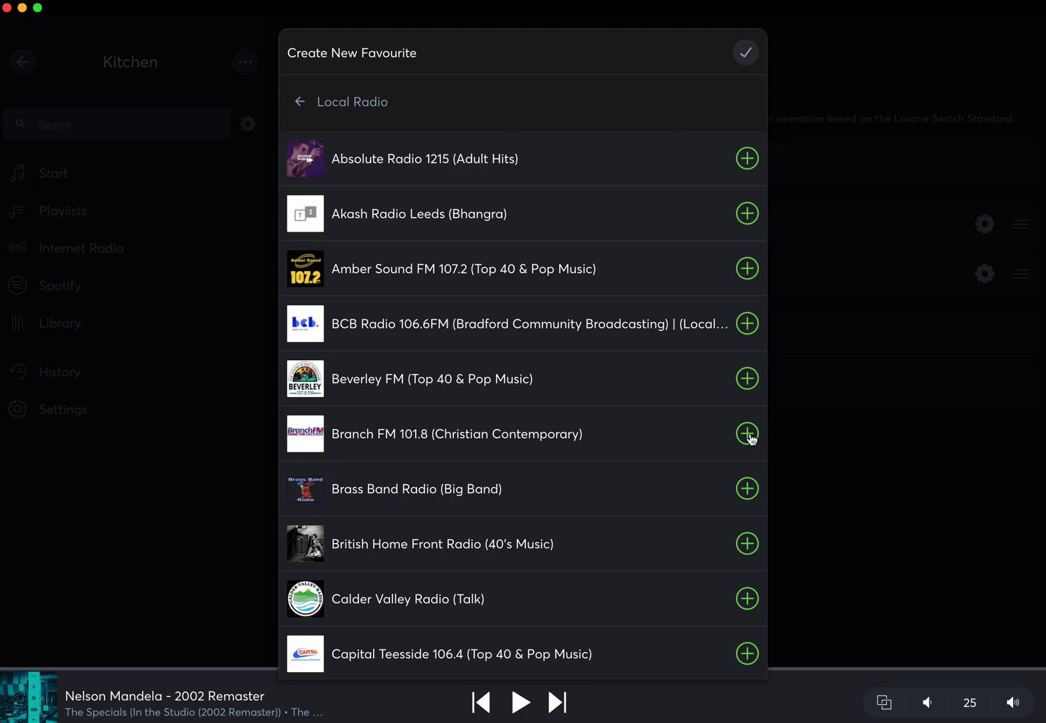
left_click(744, 492)
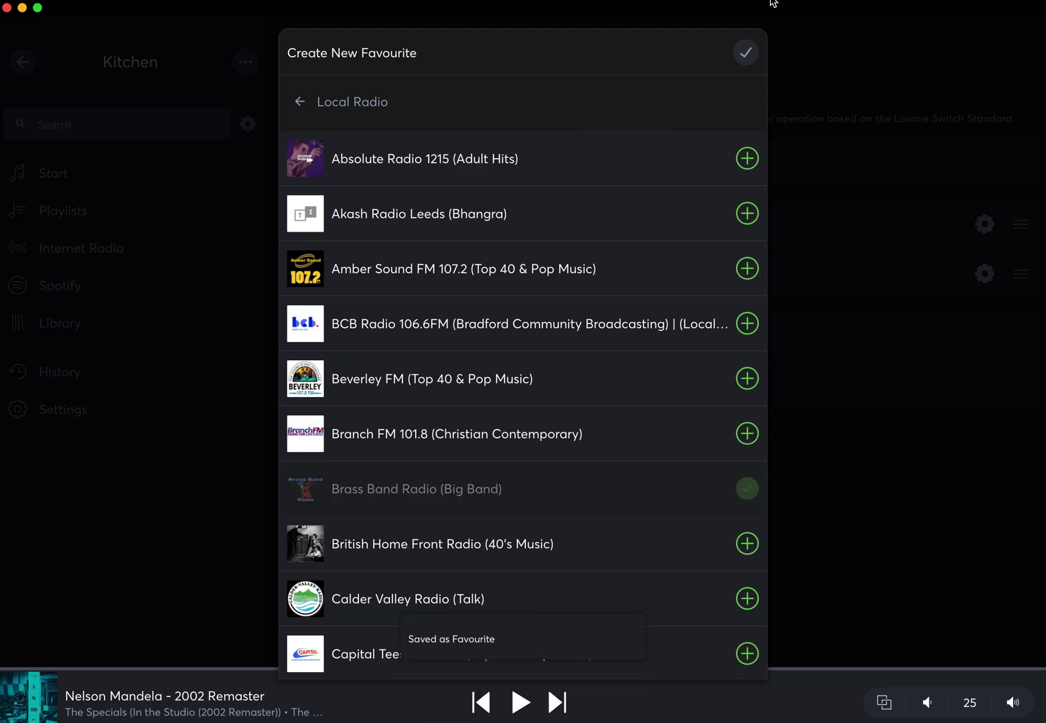
left_click(744, 53)
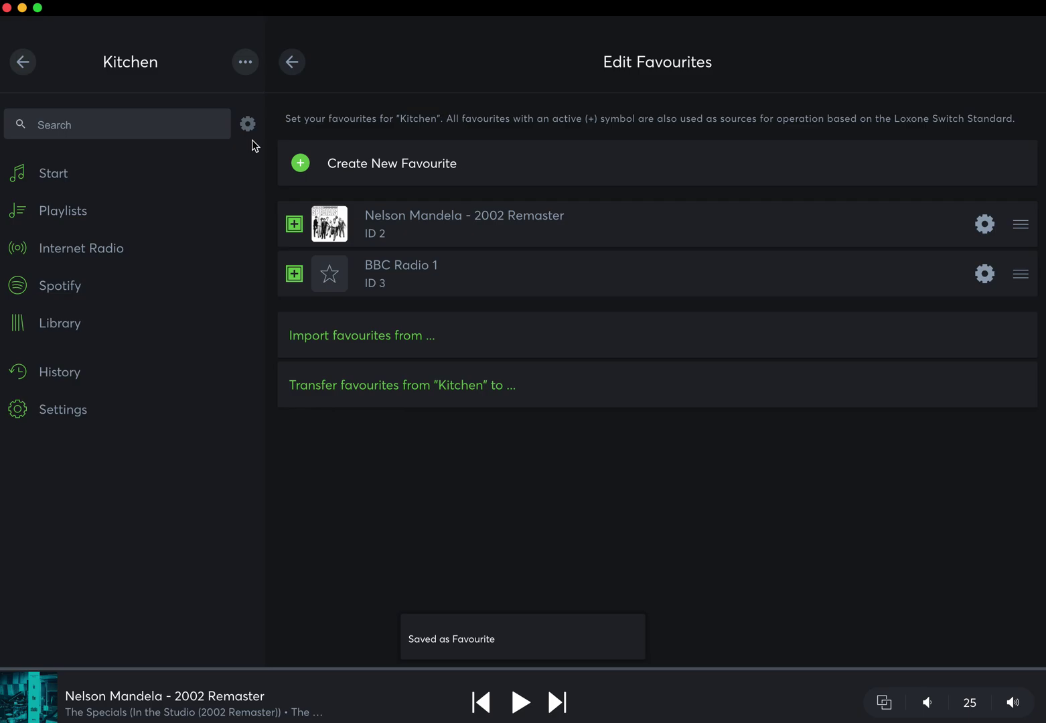
left_click(43, 174)
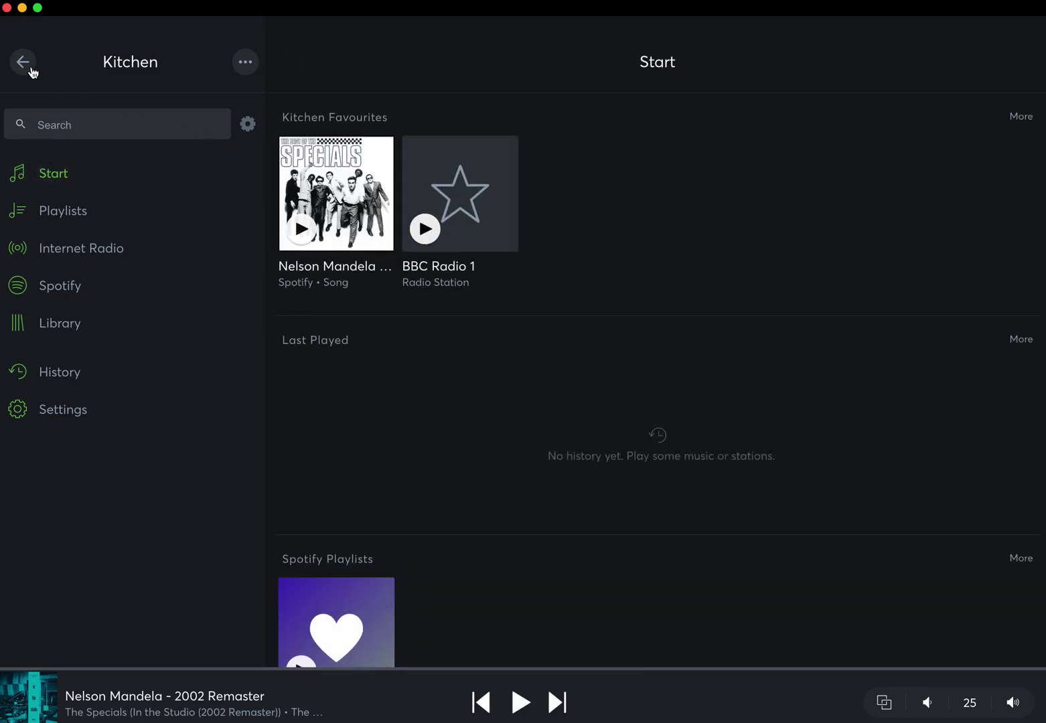
Reopen the Kitchen player and show Internet Radio's Local Radio station list.
left_click(27, 66)
left_click(479, 262)
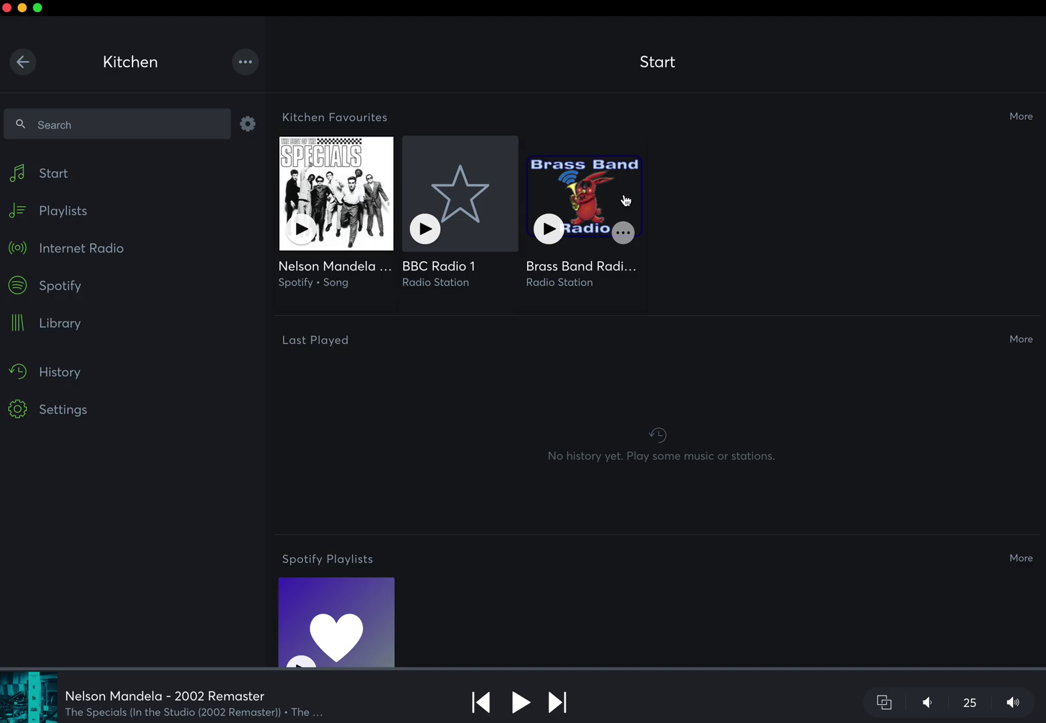
left_click(67, 253)
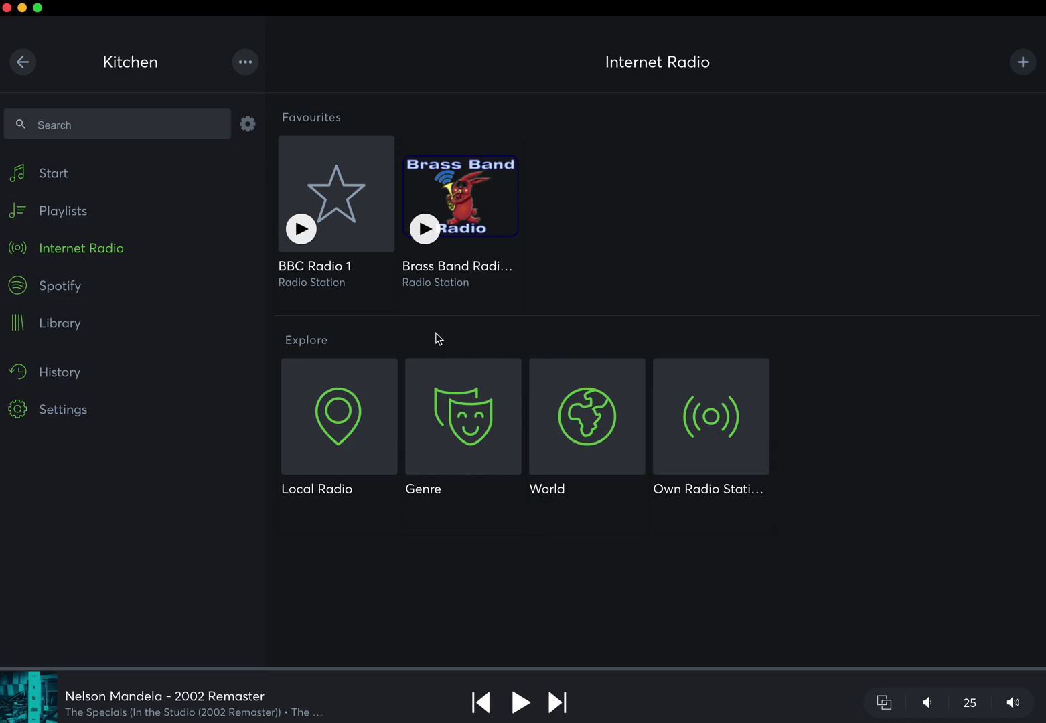
left_click(365, 452)
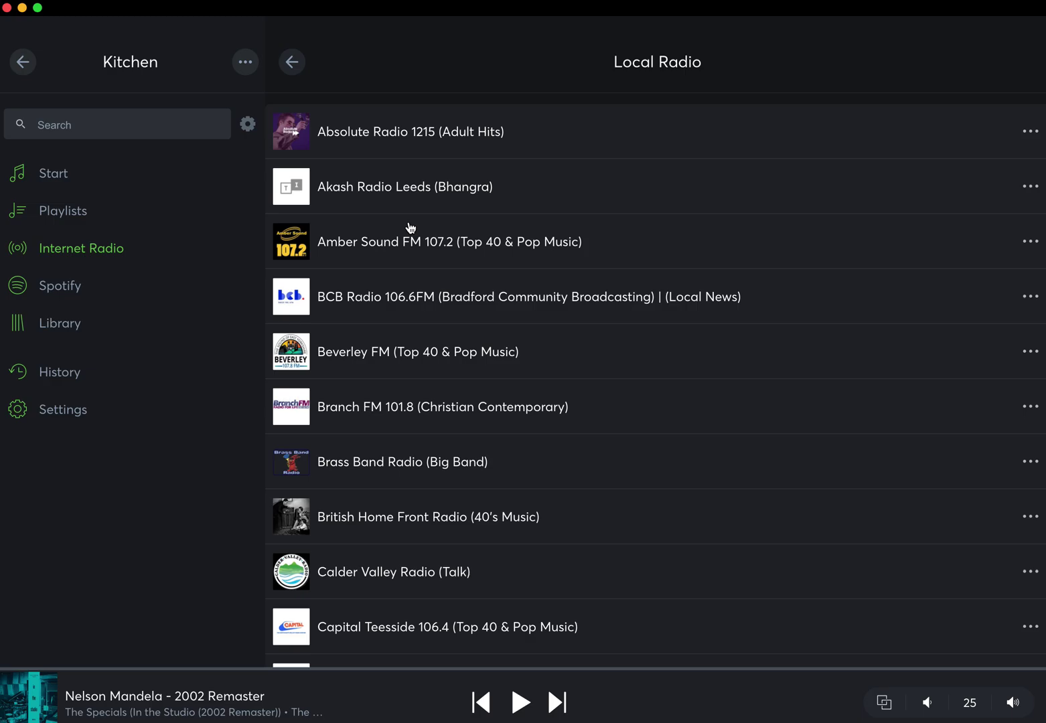
Play Absolute Radio 1215 louder in the Kitchen, group it with Bathroom and Living Room, then ungroup.
left_click(410, 134)
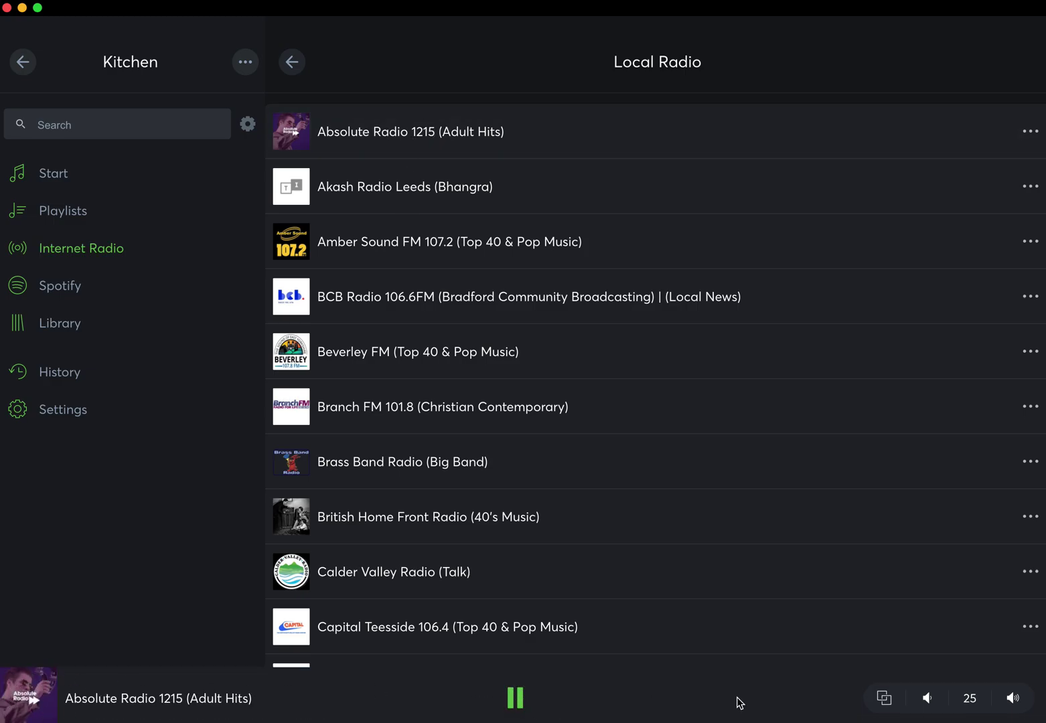
left_click(1022, 704)
left_click(884, 699)
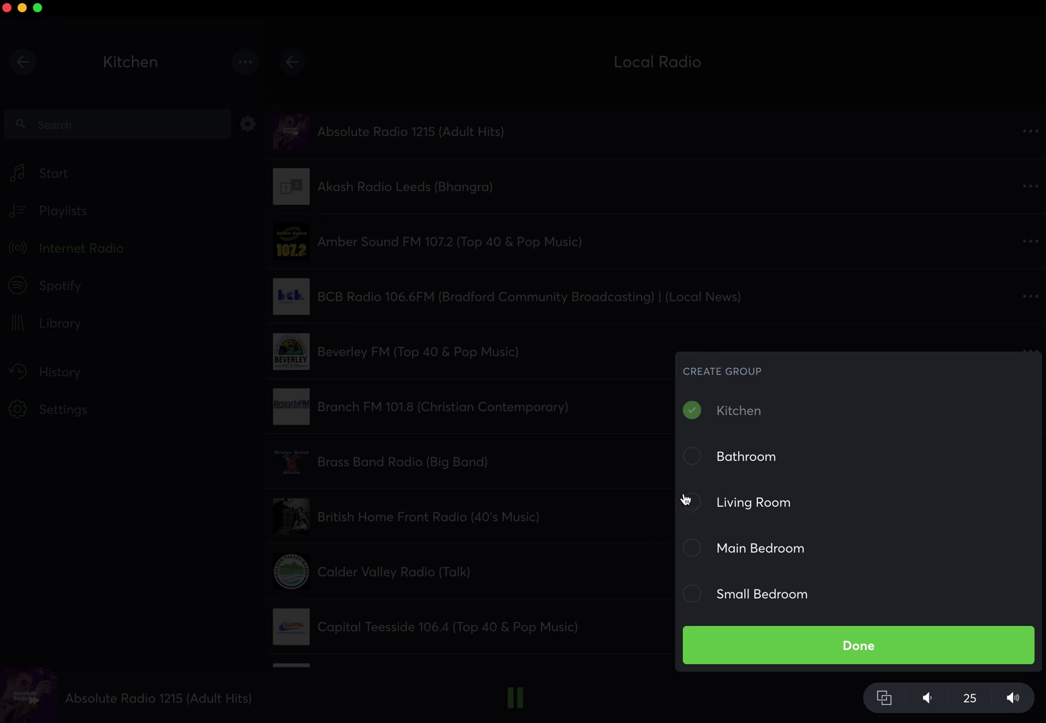
left_click(692, 458)
left_click(693, 501)
left_click(850, 647)
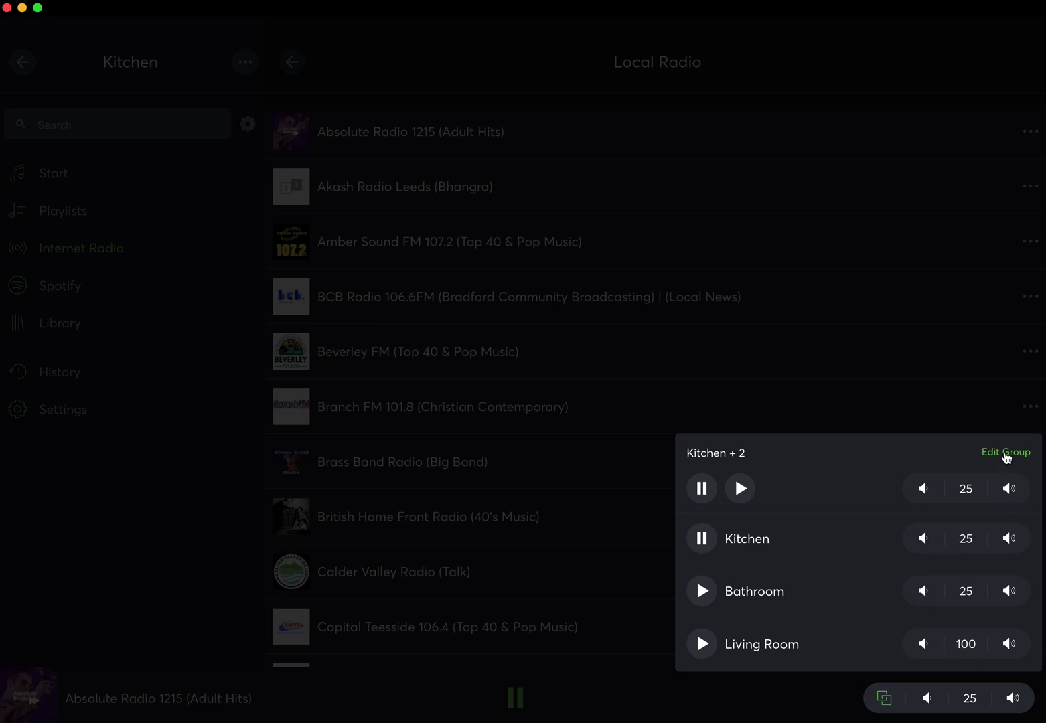
left_click(1005, 453)
left_click(1008, 372)
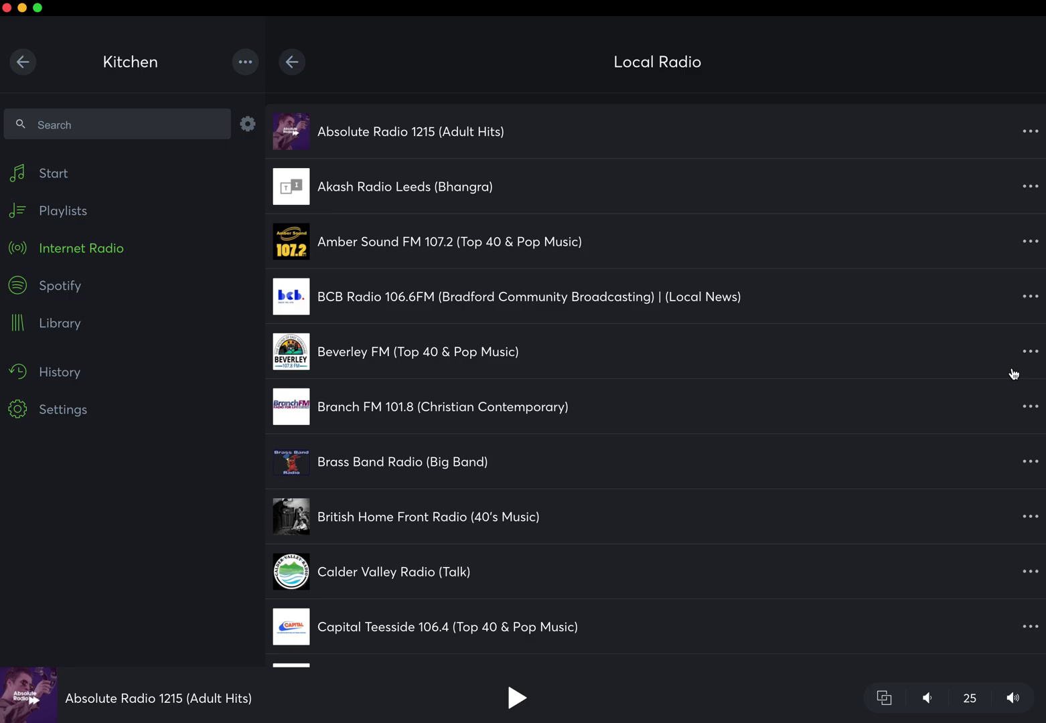
Reopen the Kitchen player and open its Volume settings.
left_click(32, 63)
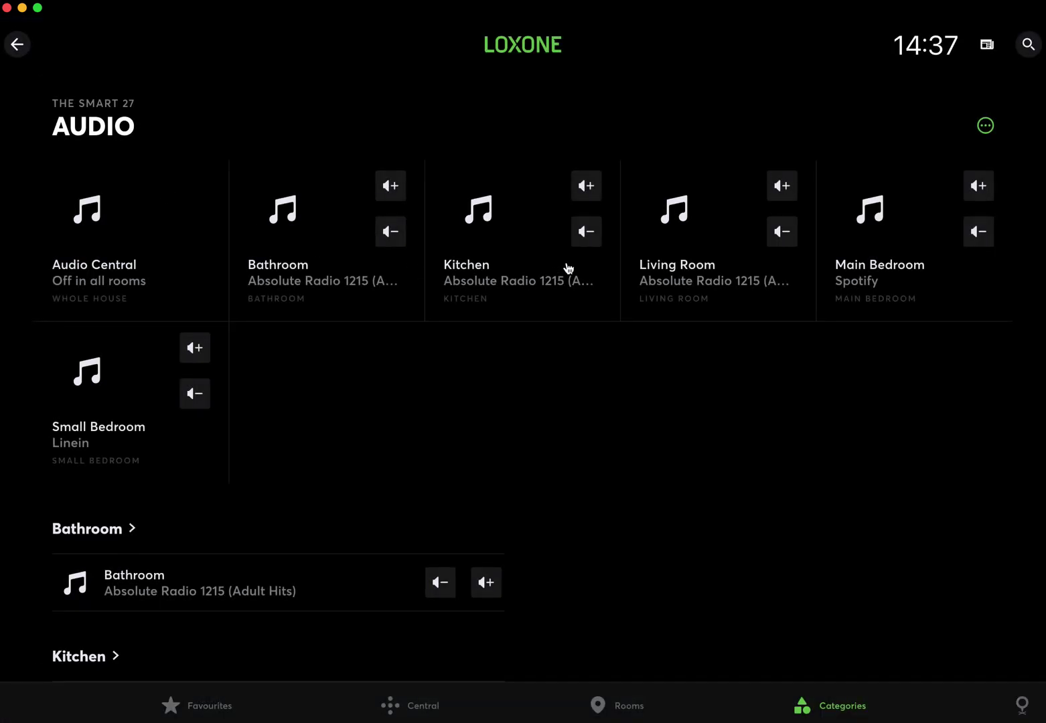
left_click(490, 261)
left_click(72, 418)
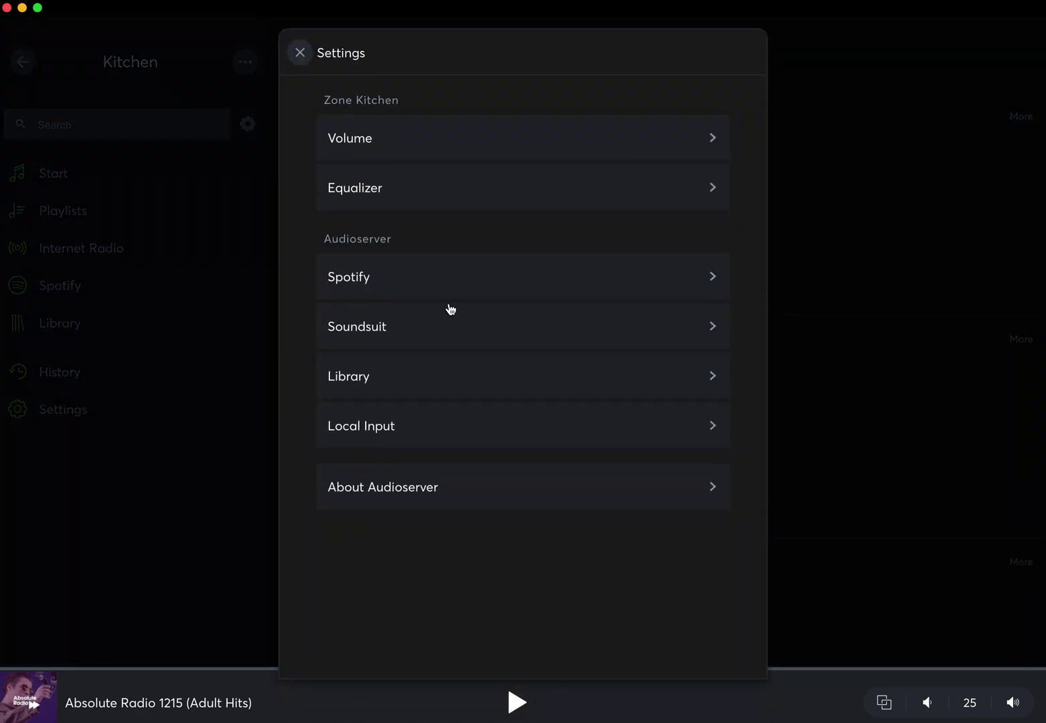
left_click(391, 147)
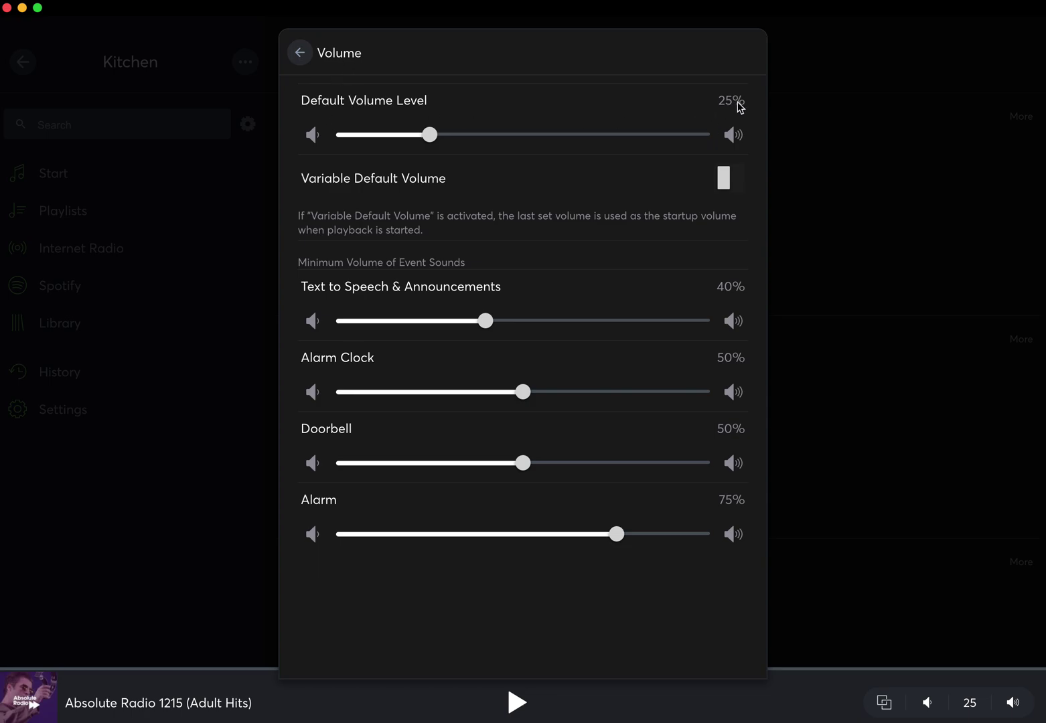
Set the Default Volume Level to 25% and toggle Variable Default Volume on, then off.
left_click_drag(490, 136, 423, 136)
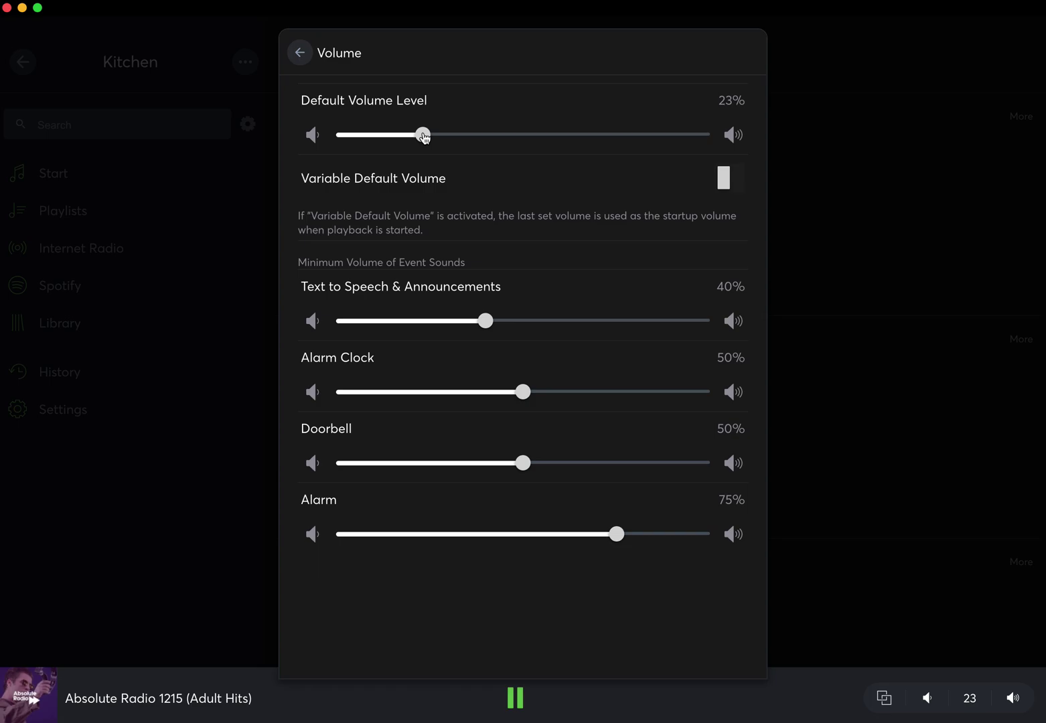
left_click(732, 136)
left_click(733, 135)
left_click(727, 178)
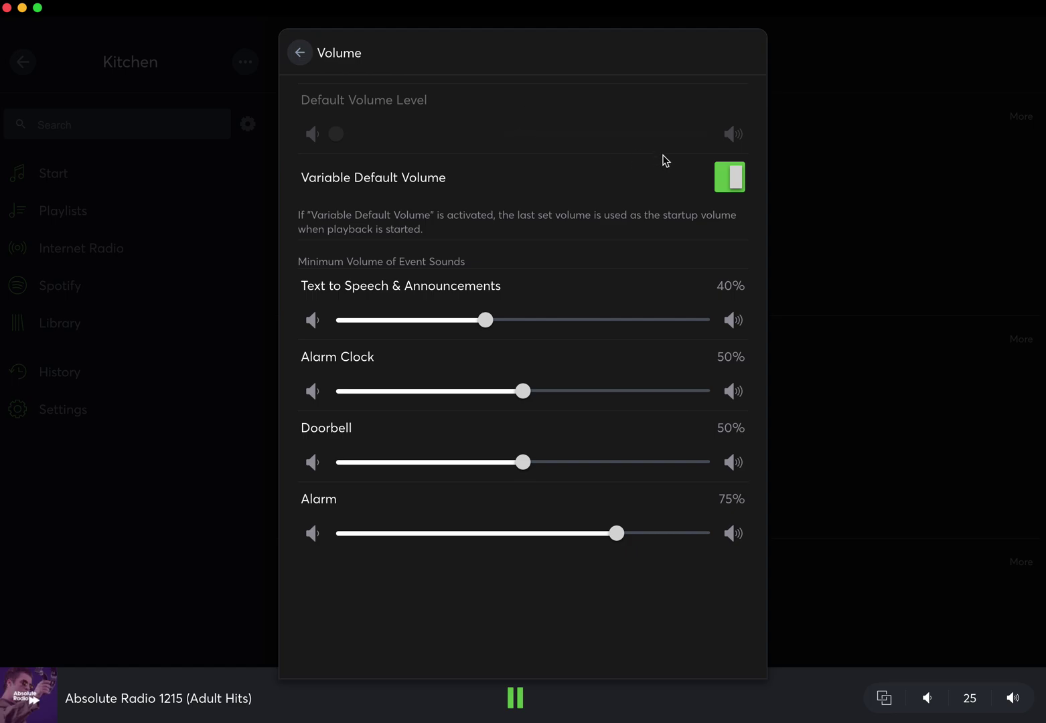
left_click(729, 180)
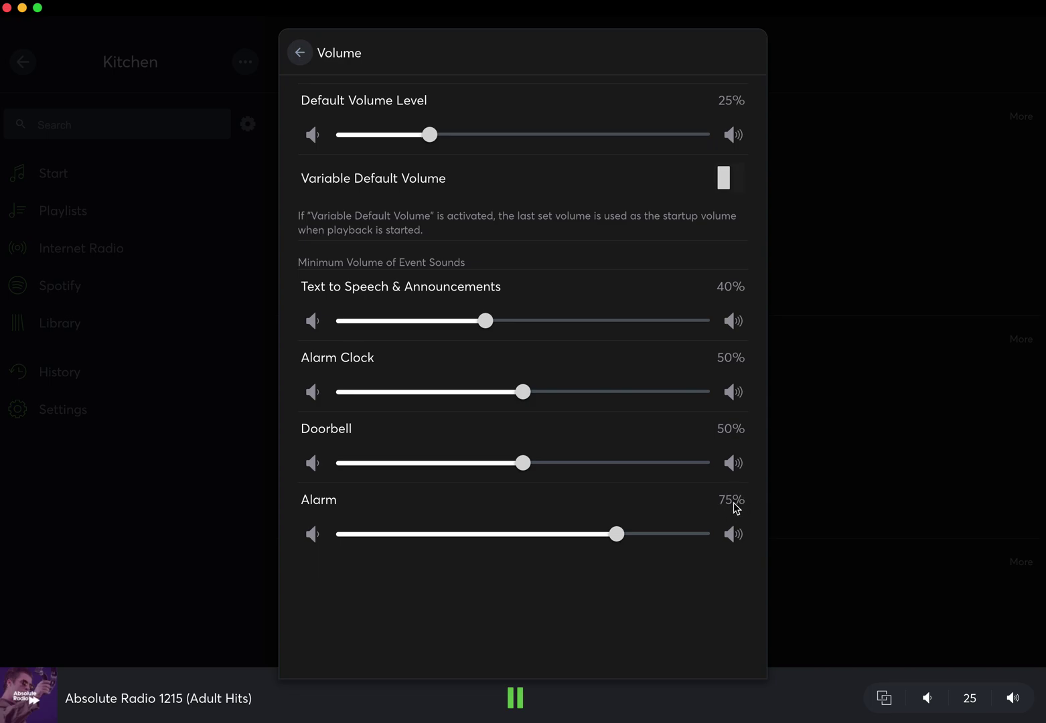
Inspect the Local Input's Linein name and icon choices without changes, then return to Settings.
left_click(301, 55)
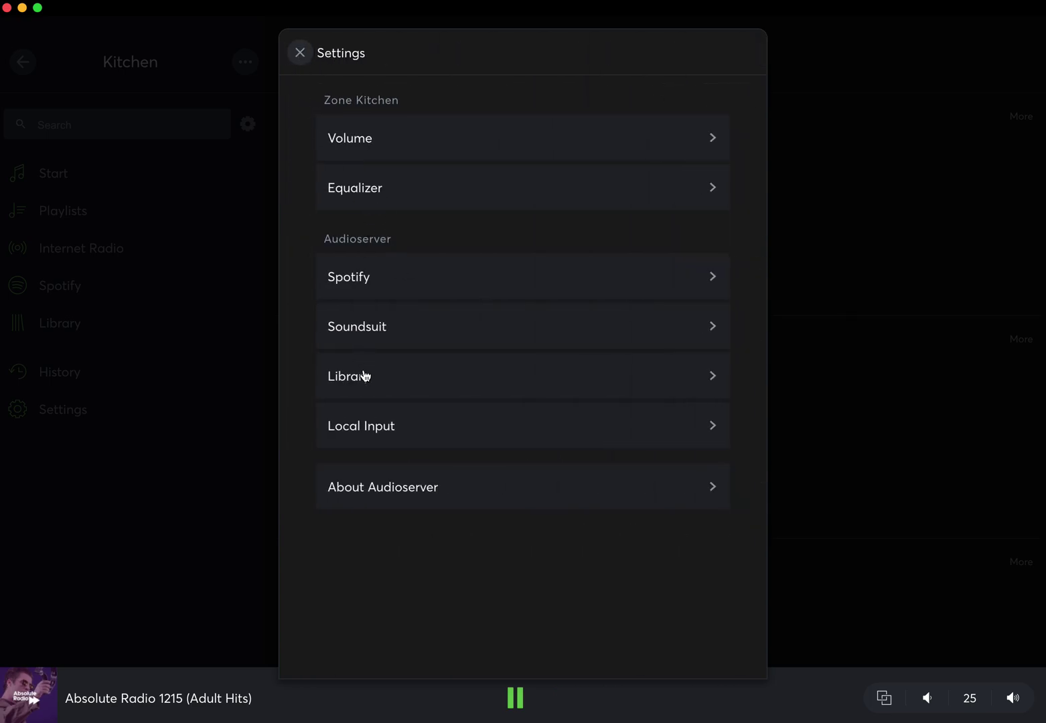
left_click(379, 436)
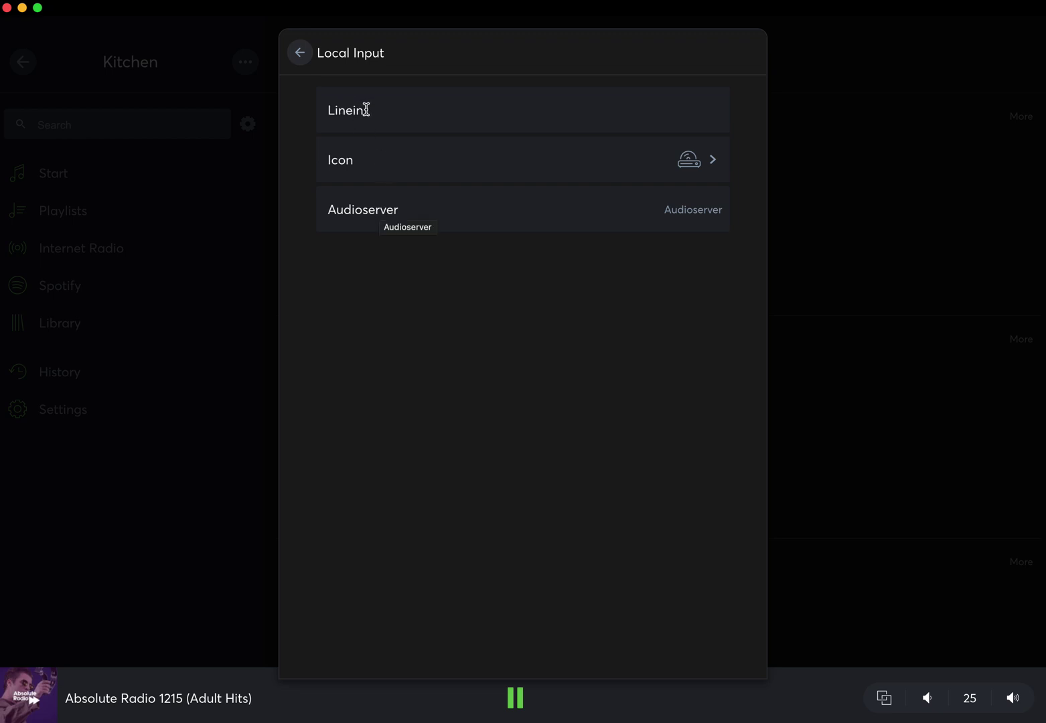
left_click_drag(367, 110, 317, 112)
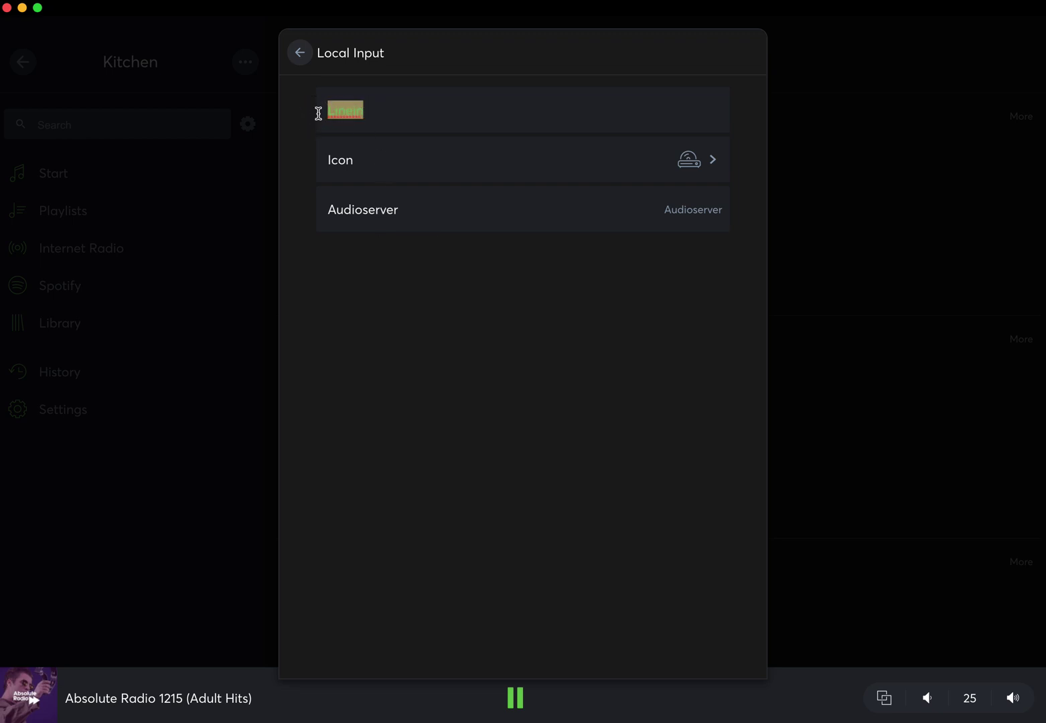
left_click(403, 180)
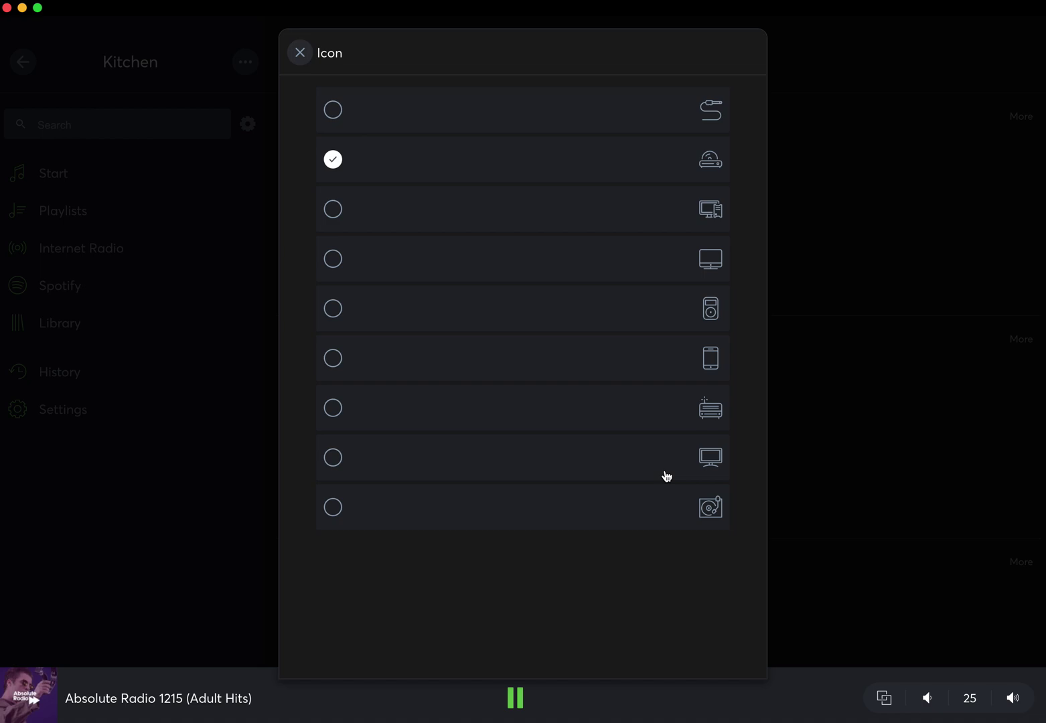
left_click(302, 48)
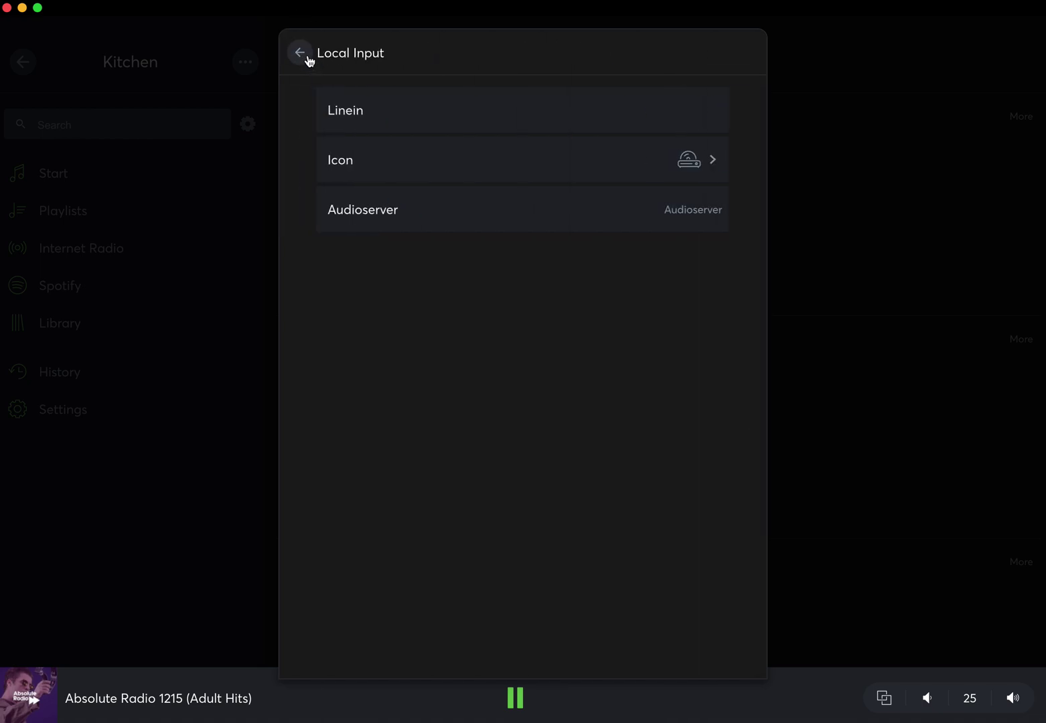
left_click(309, 60)
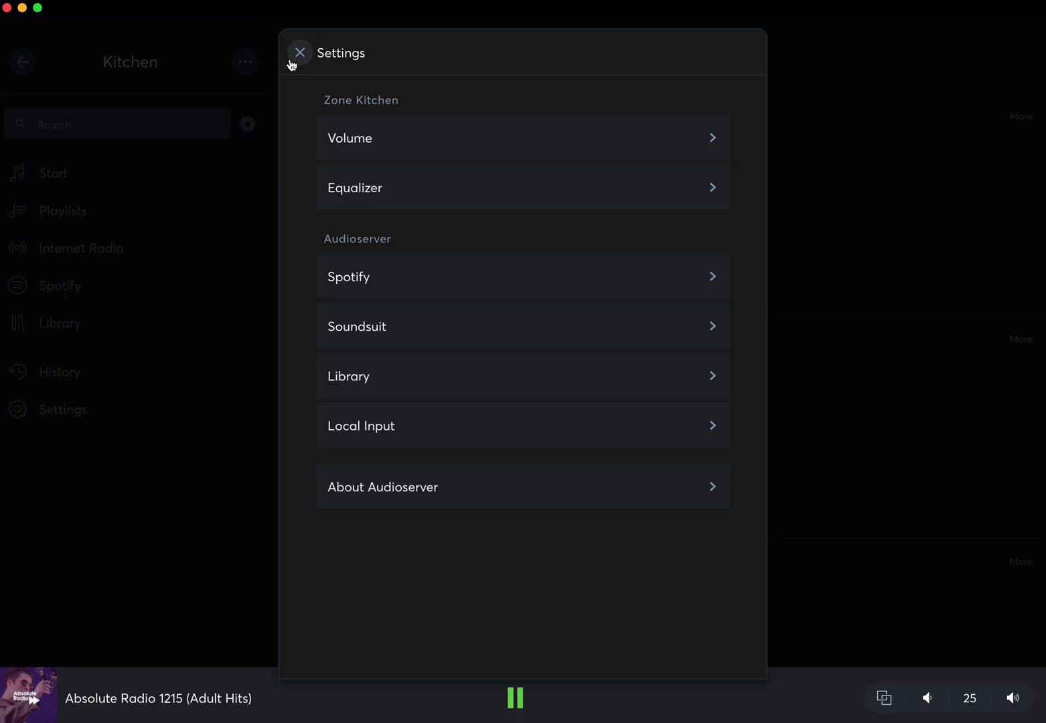
Close the Kitchen settings and go back to the Audio overview showing all rooms.
left_click(296, 60)
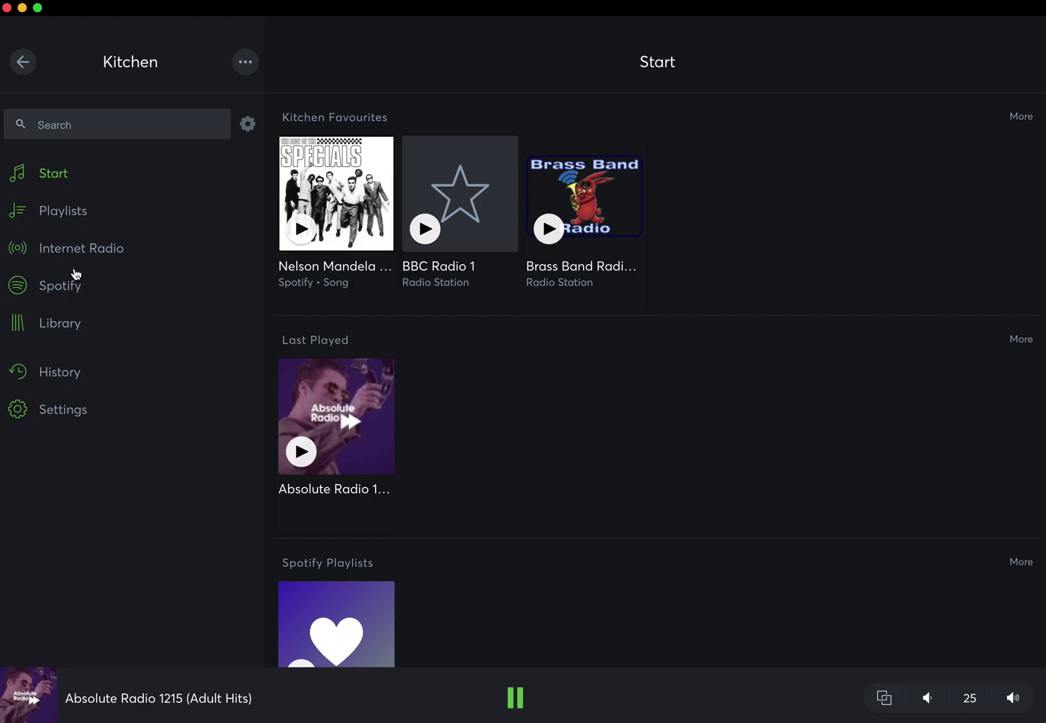
left_click(22, 61)
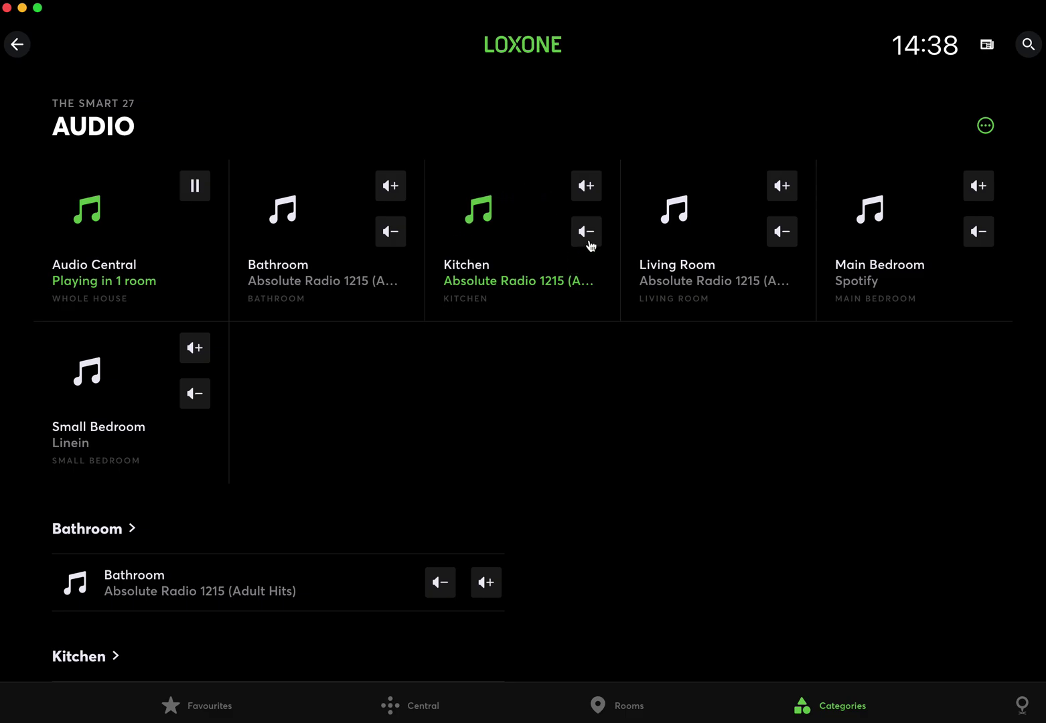
Raise the Kitchen tile volume to 28%, then lower it twice back to 25%.
left_click(596, 193)
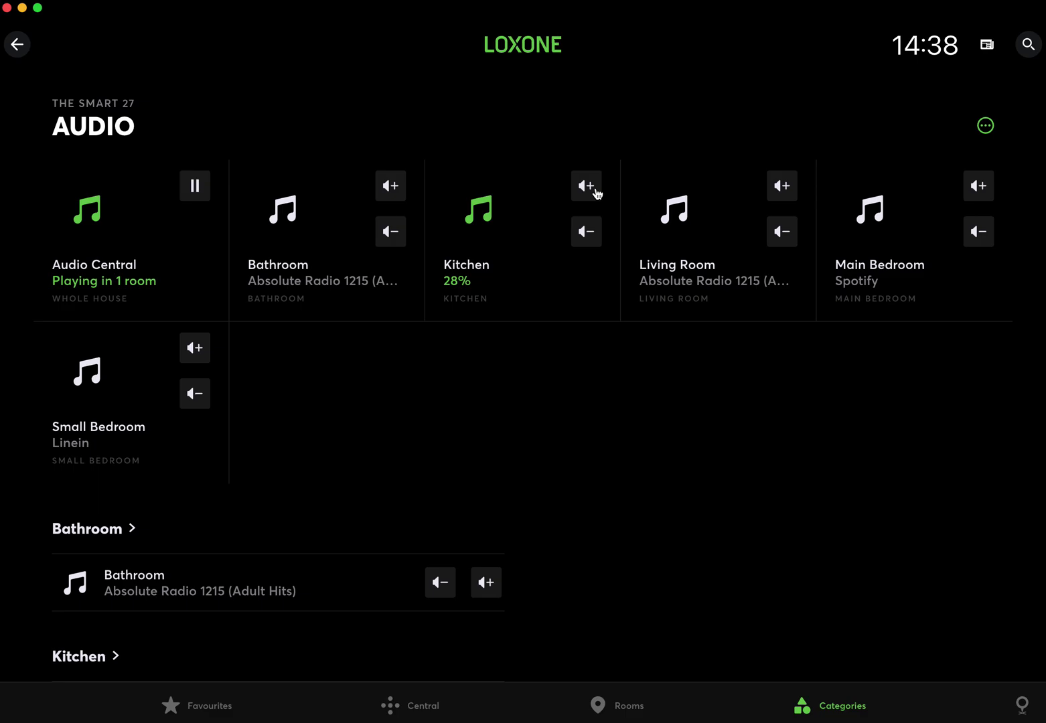
left_click(584, 236)
left_click(592, 236)
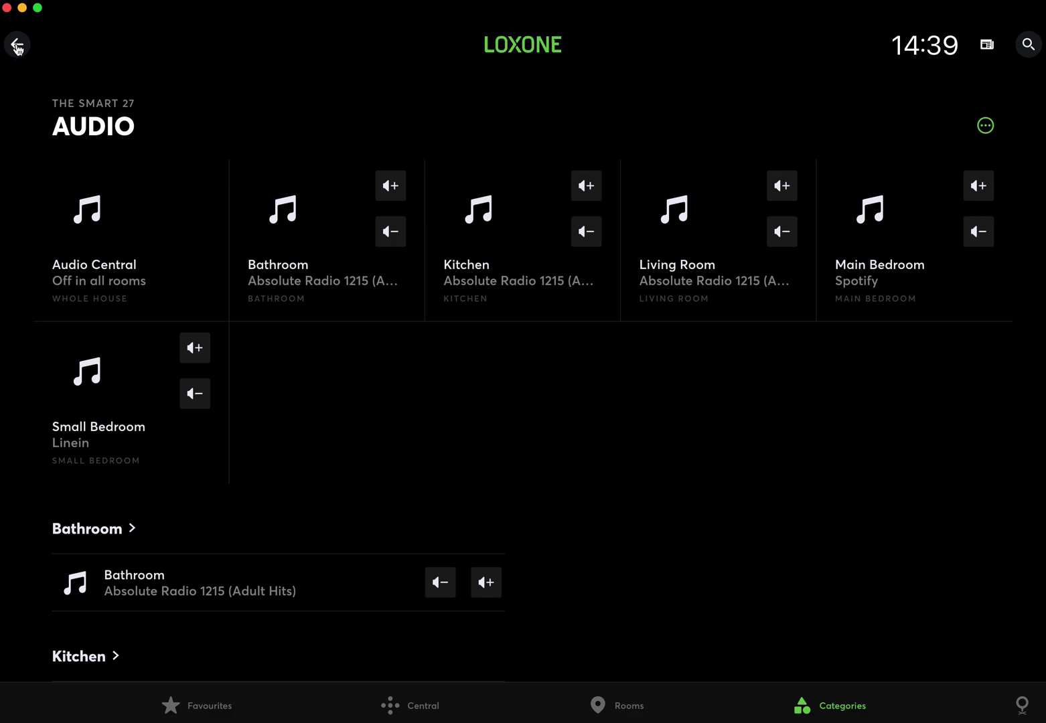
Switch to the Rooms tab and launch Automatic Designer from the side menu.
left_click(18, 47)
left_click(620, 708)
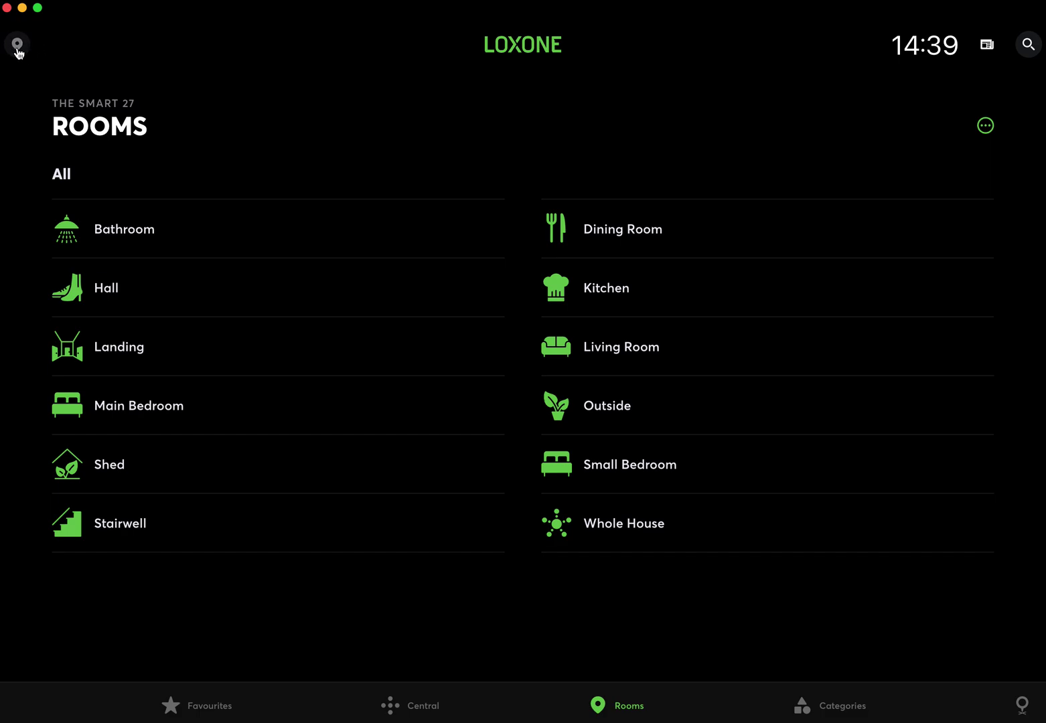
left_click(18, 45)
left_click(115, 203)
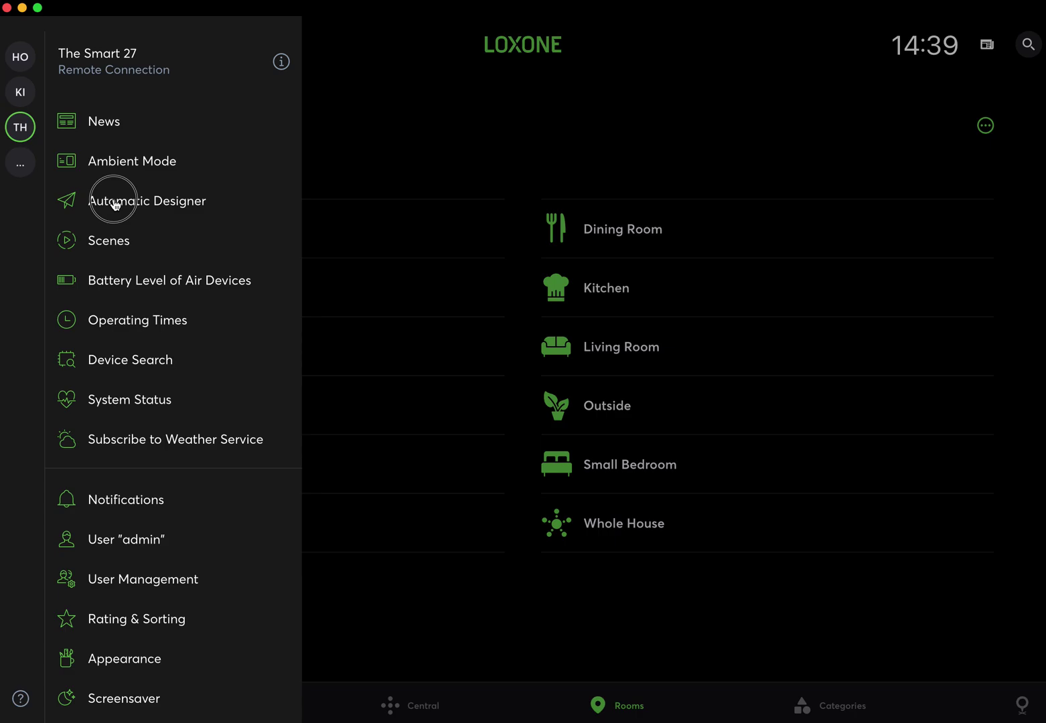
left_click(173, 205)
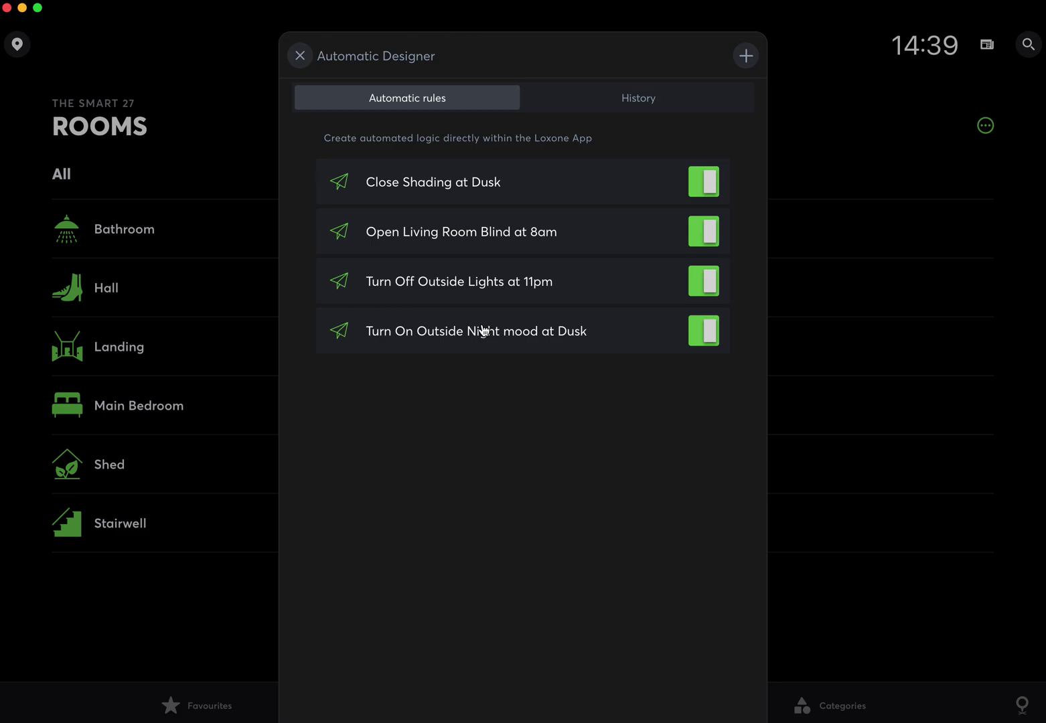
Create a new automatic rule with a 'Time equals 14:39' condition and begin adding an action.
left_click(747, 56)
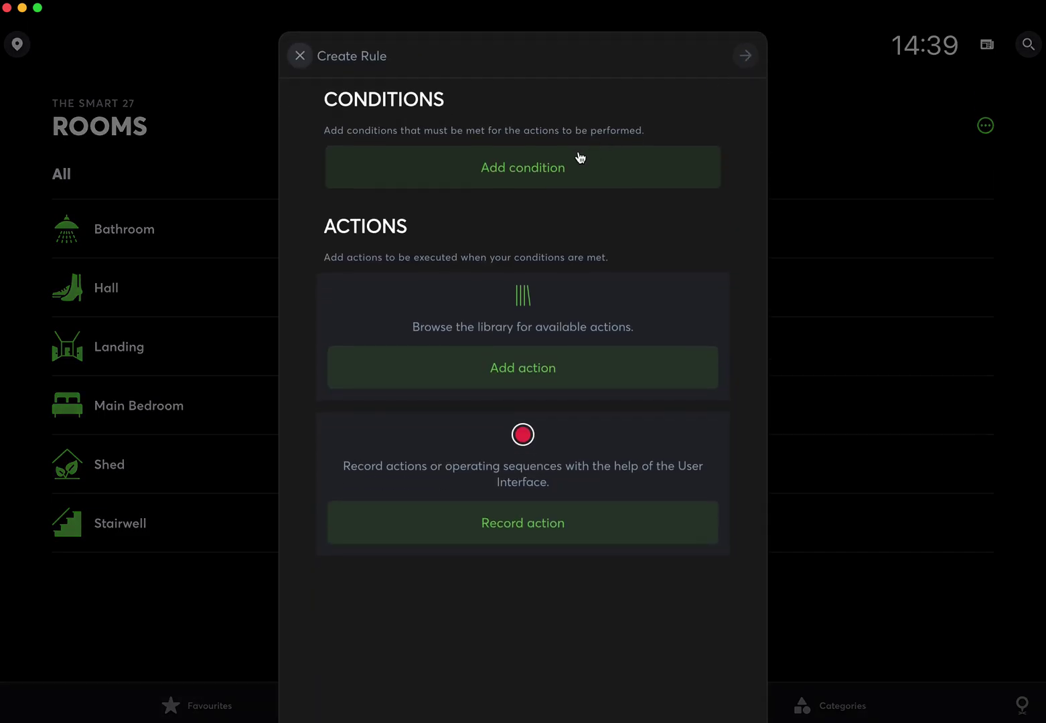
left_click(543, 168)
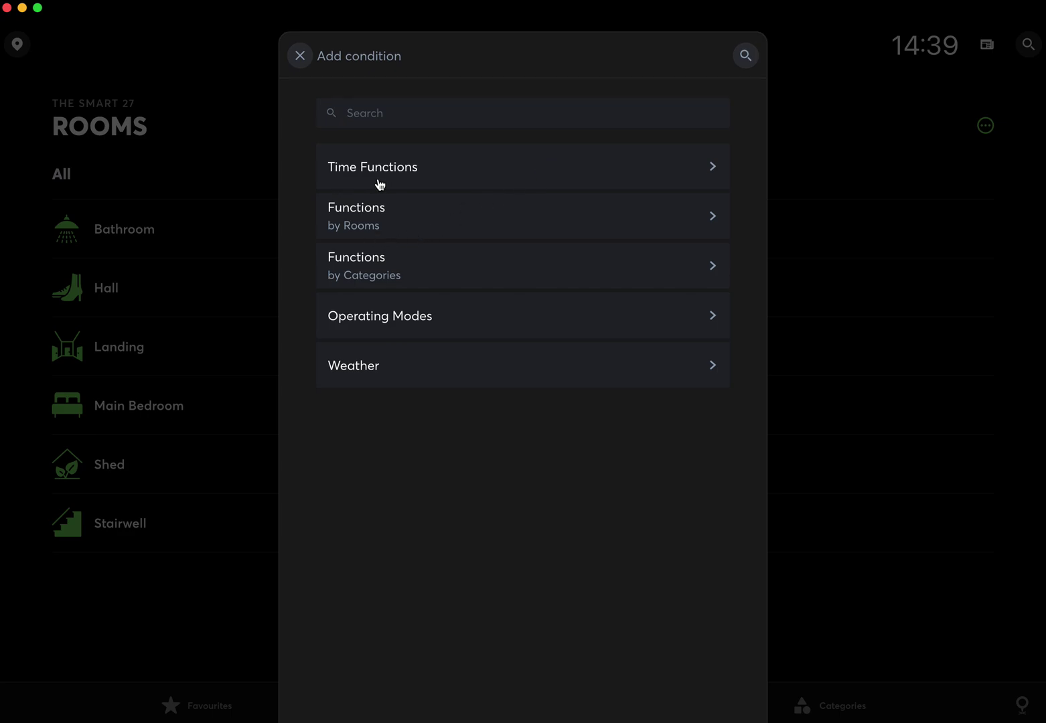
left_click(366, 175)
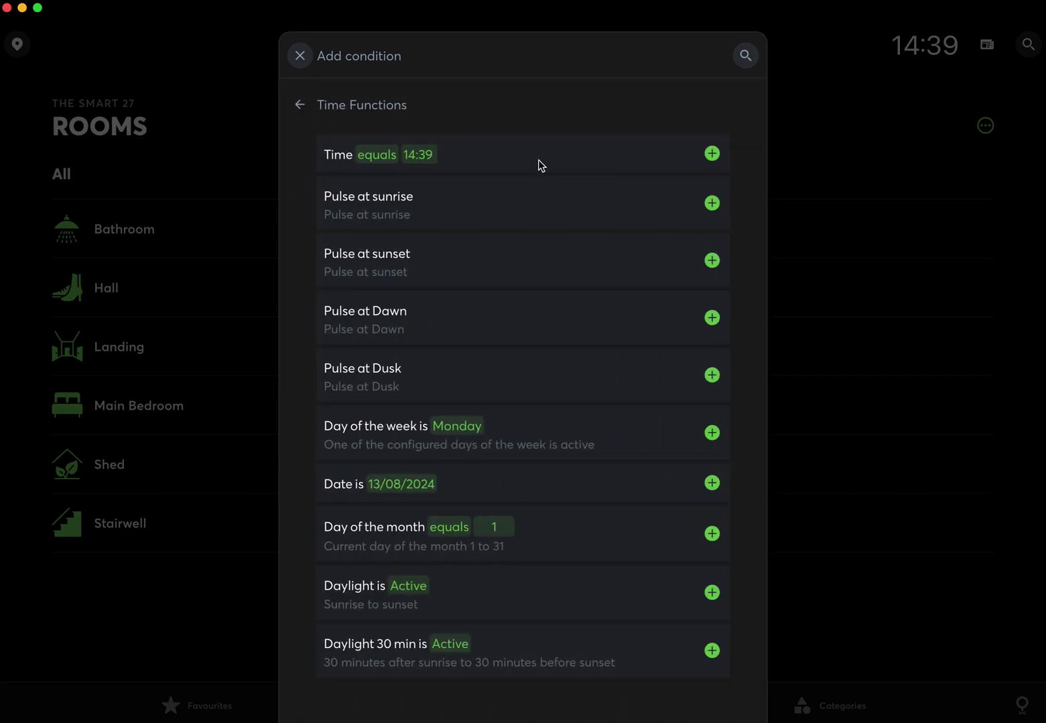
left_click(712, 154)
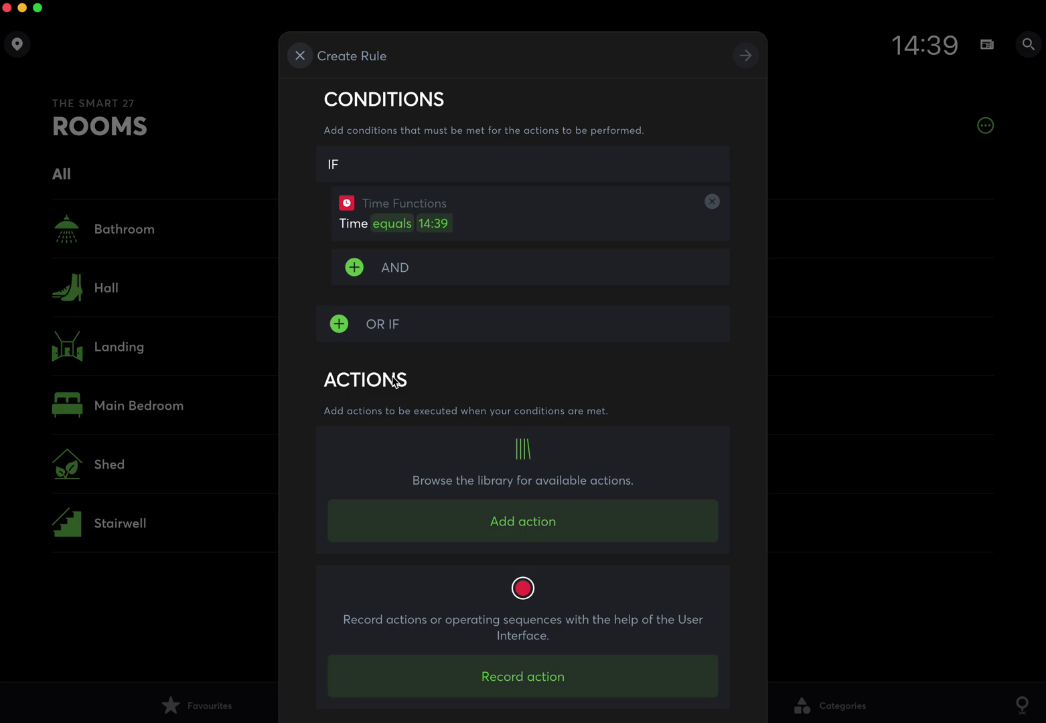
left_click(503, 523)
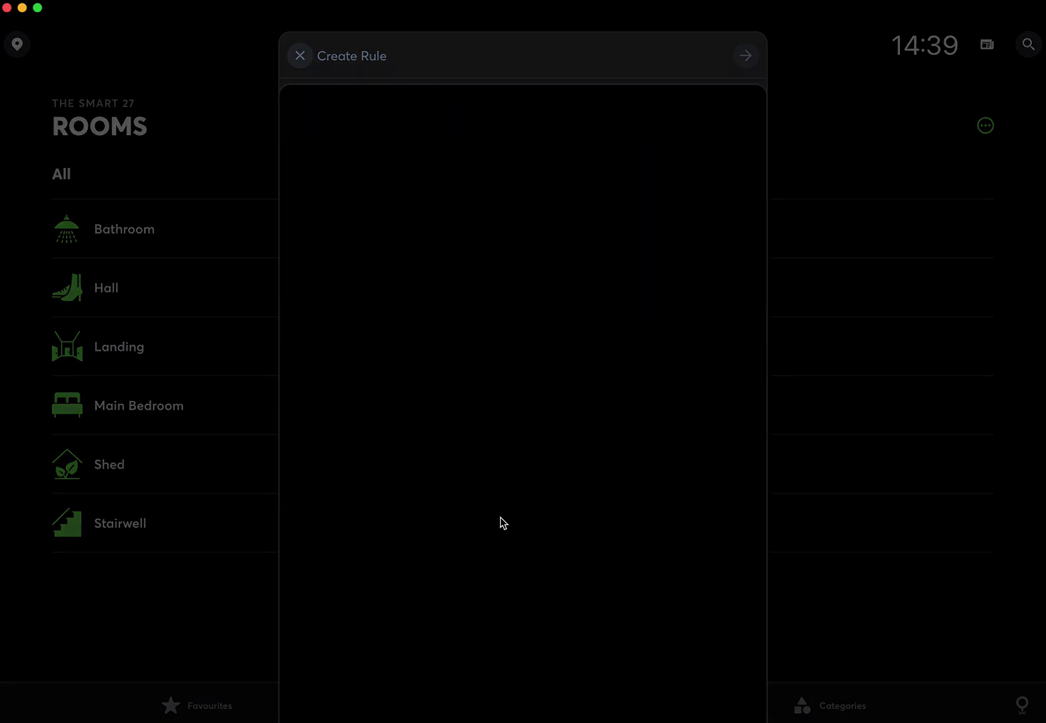
Under Functions by Categories > Audio, open the Kitchen player's actions and try a spoken message 'remember to take you'.
left_click(374, 214)
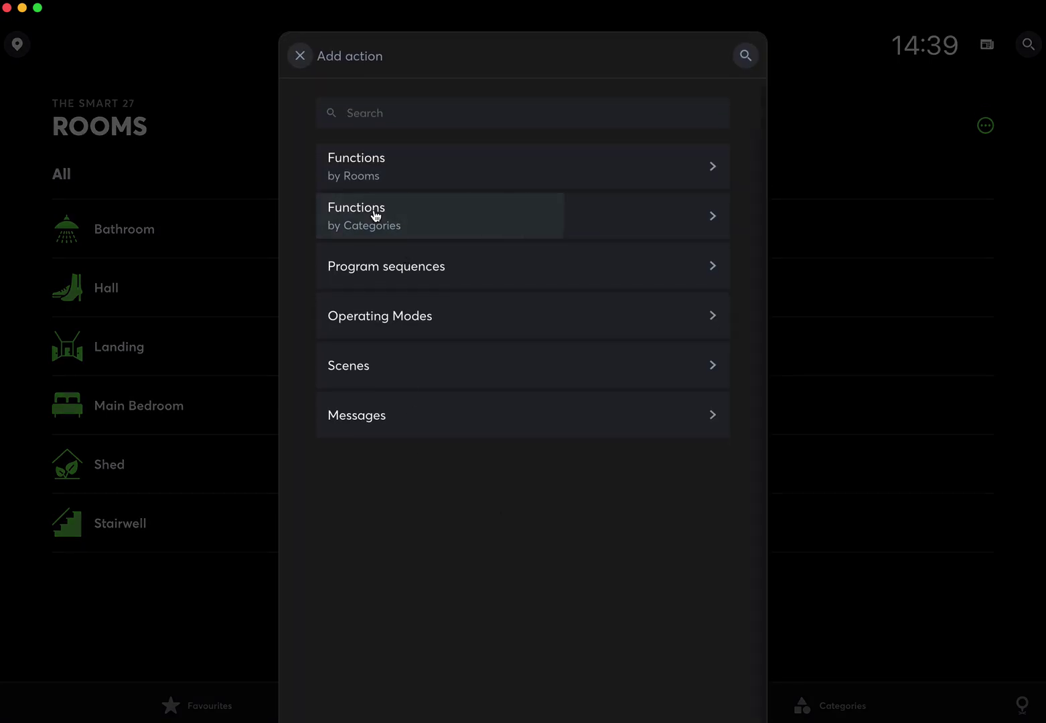
left_click(385, 308)
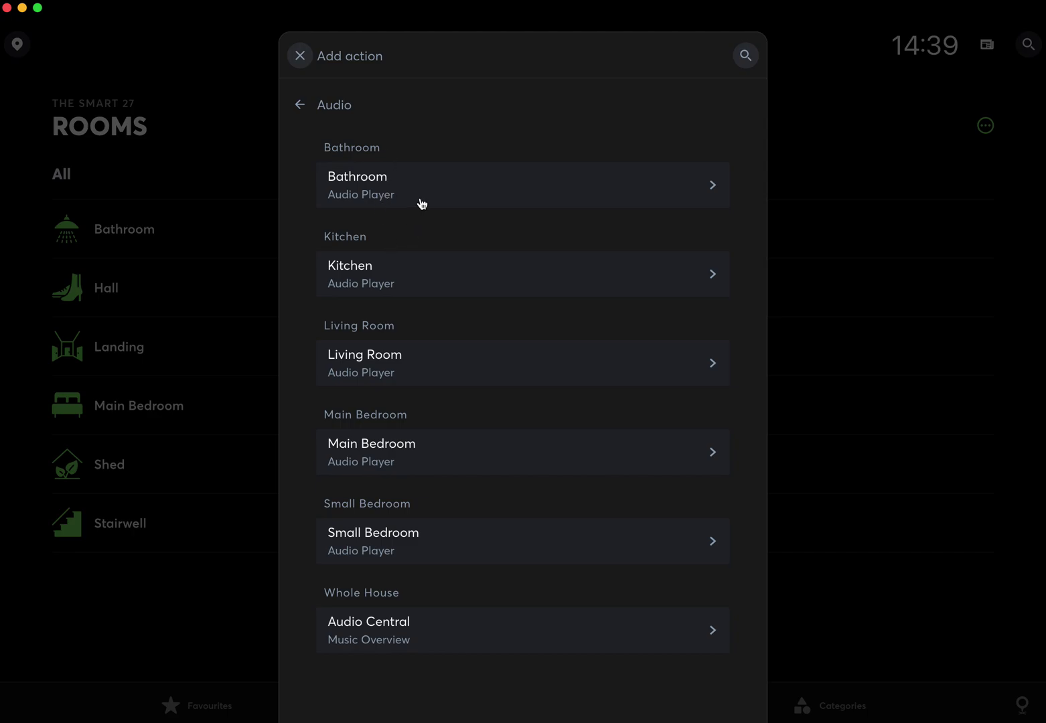
left_click(392, 270)
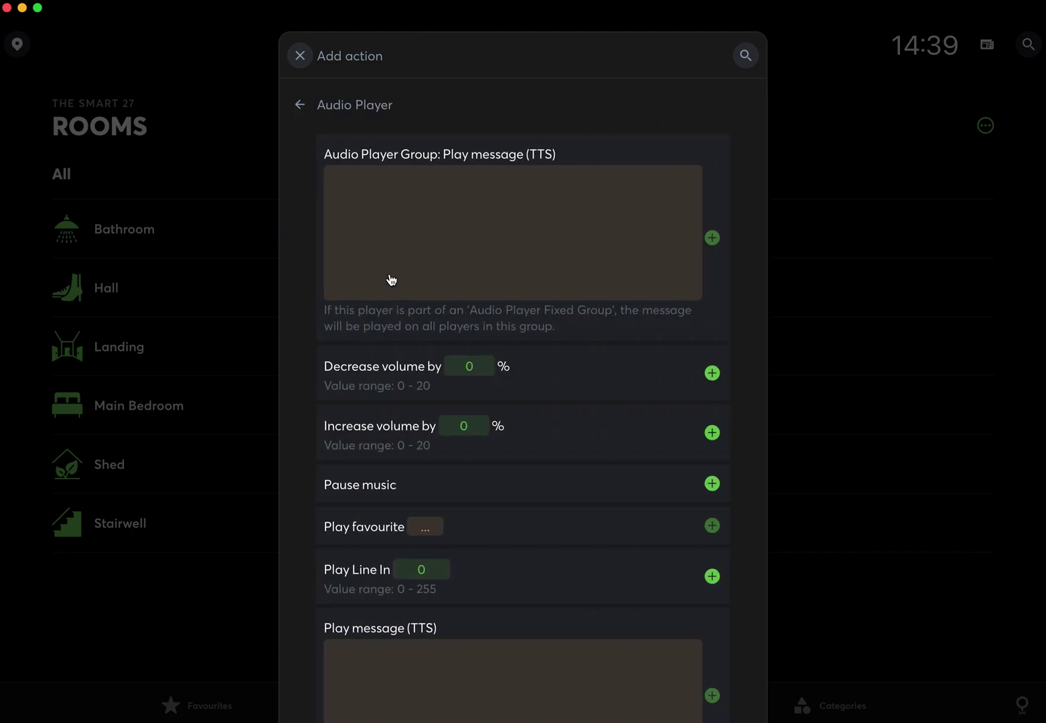
scroll(362, 165, "down", 1)
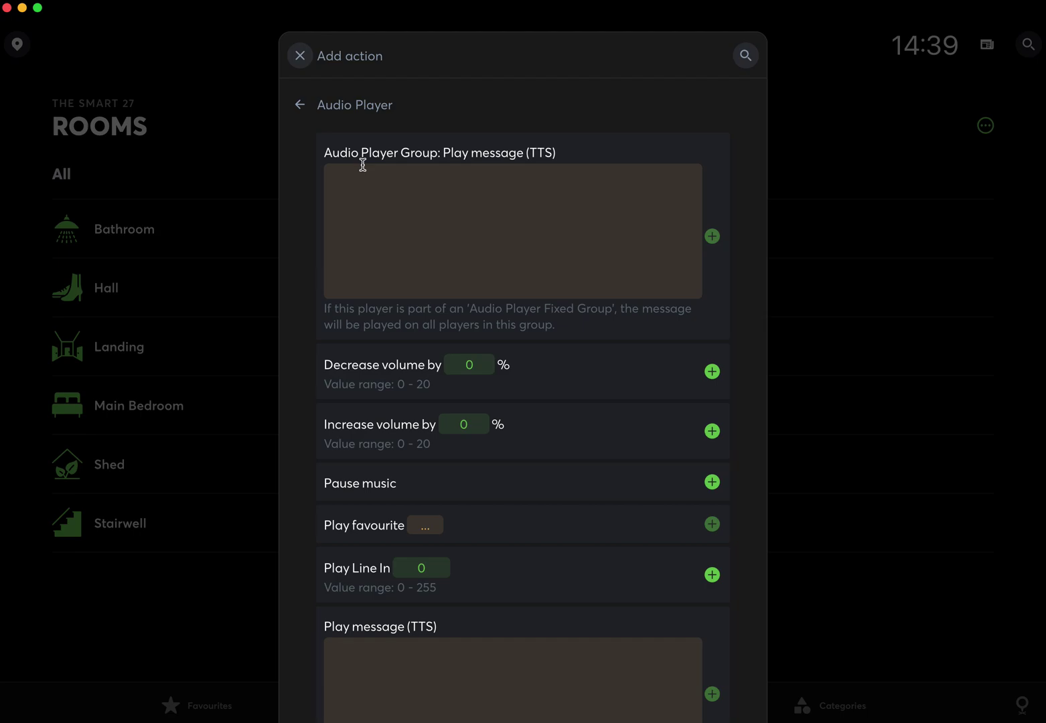
left_click(392, 213)
type("remember to")
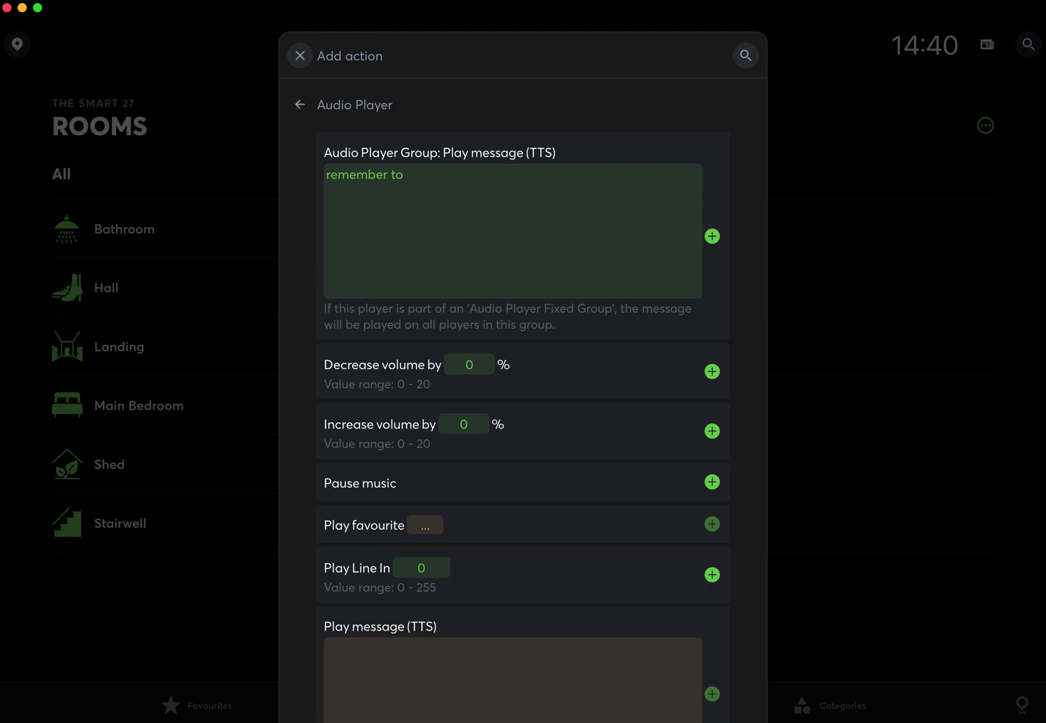
type(" take you")
key("BackSpace")
key("BackSpace")
key("BackSpace")
key("BackSpace")
key("BackSpace")
Browse further Kitchen player actions and preview the playable favourites without picking one.
scroll(488, 426, "down", 3)
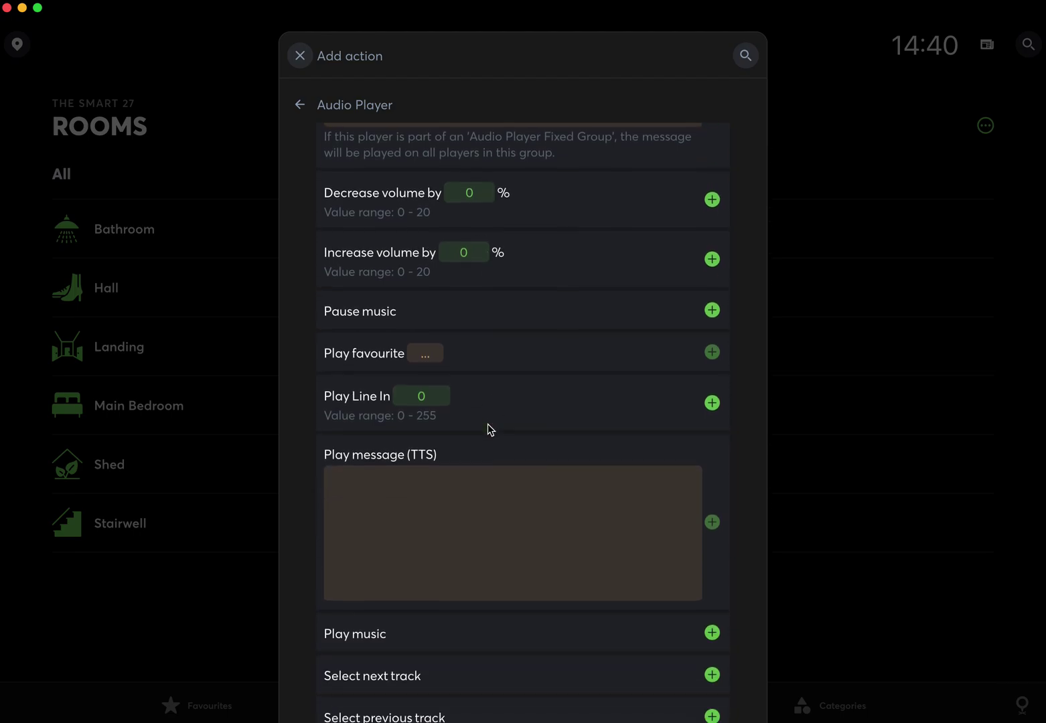
scroll(488, 427, "up", 3)
scroll(488, 426, "down", 3)
scroll(487, 426, "up", 3)
left_click(354, 169)
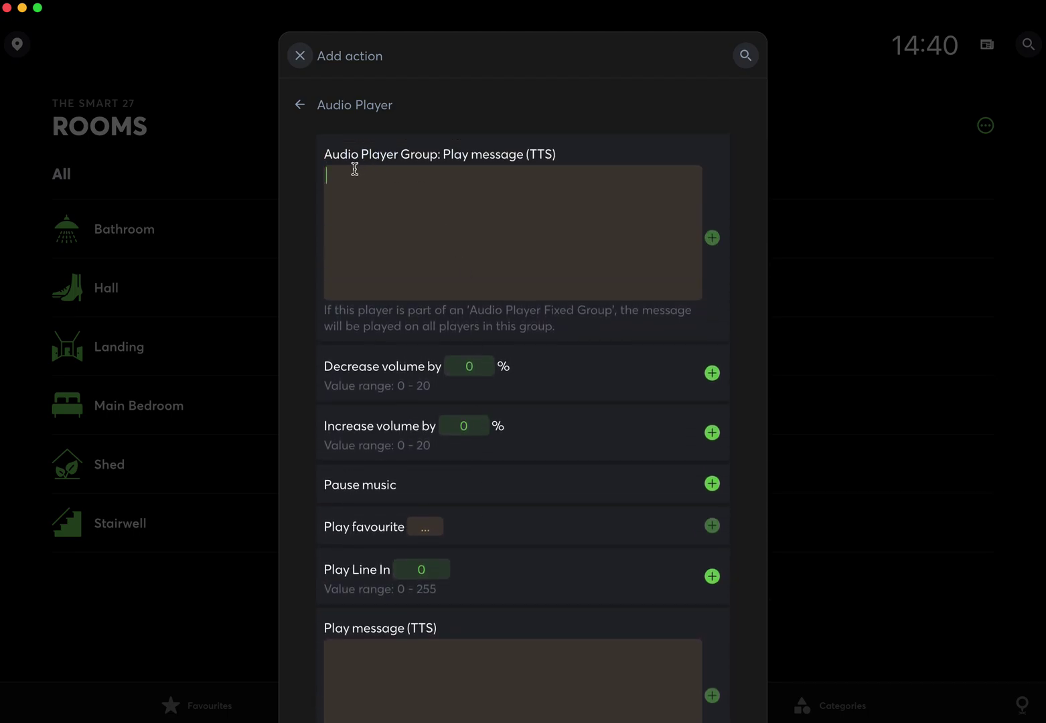
scroll(433, 355, "down", 3)
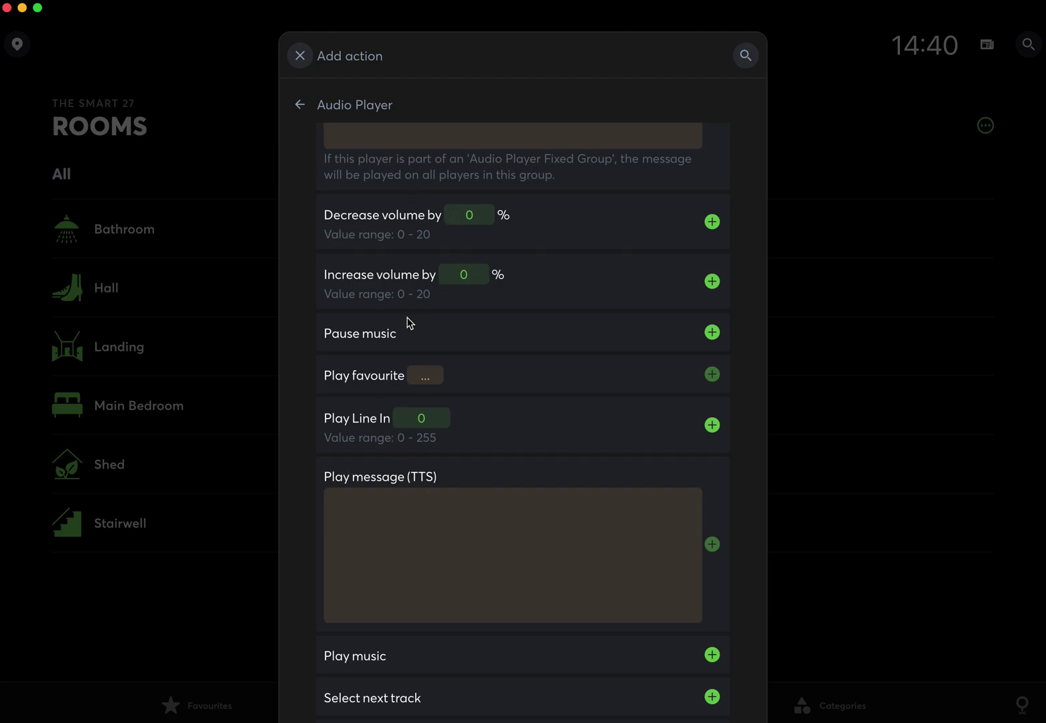
scroll(434, 348, "down", 2)
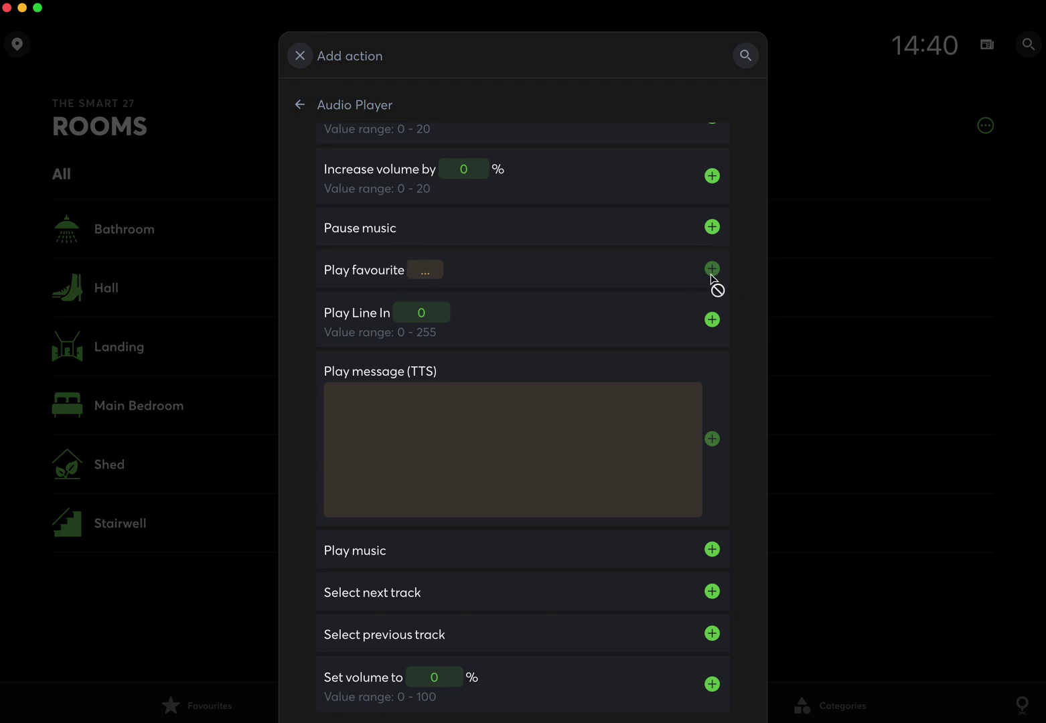
left_click(425, 271)
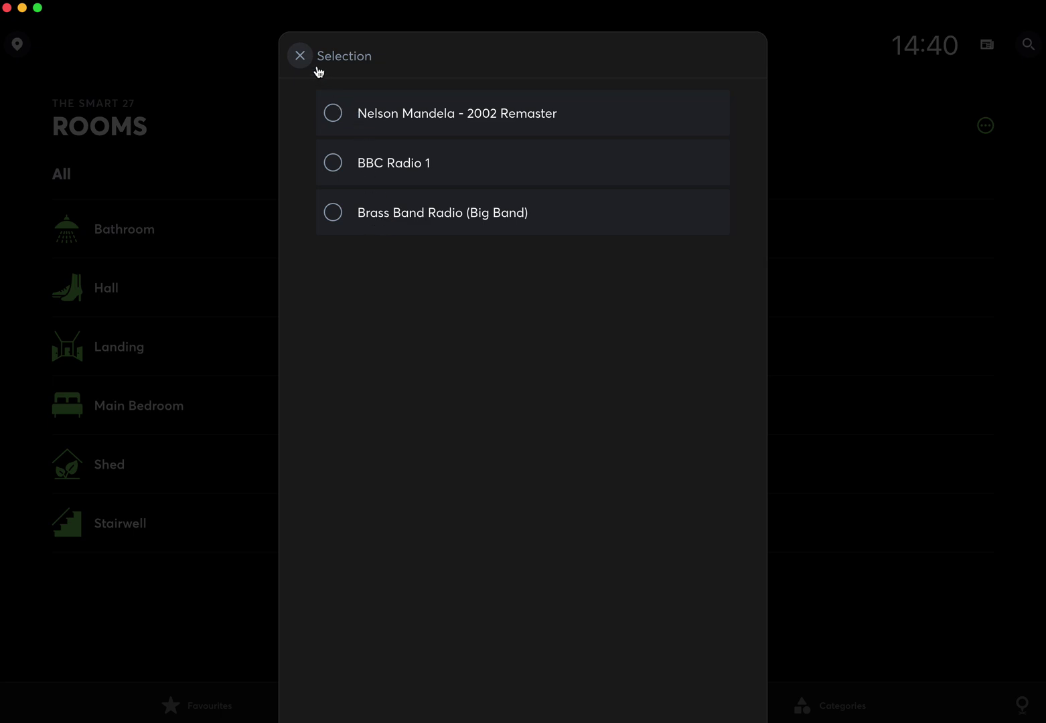
left_click(302, 59)
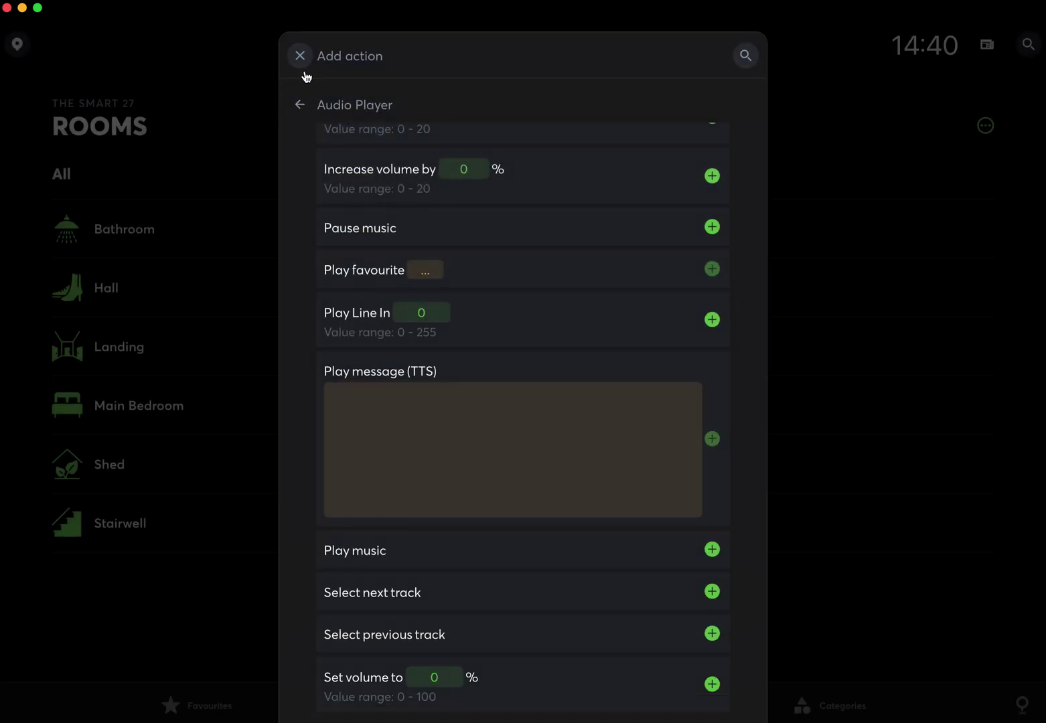
Add the Bathroom Audio Player's Play music action to the rule.
left_click(302, 105)
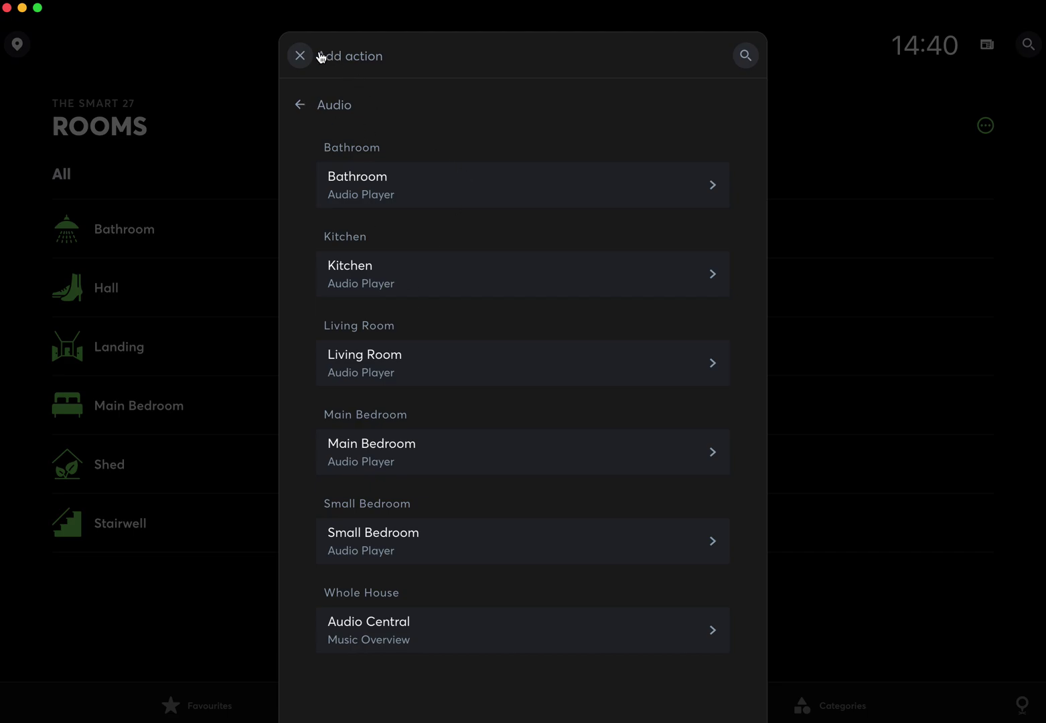
left_click(392, 202)
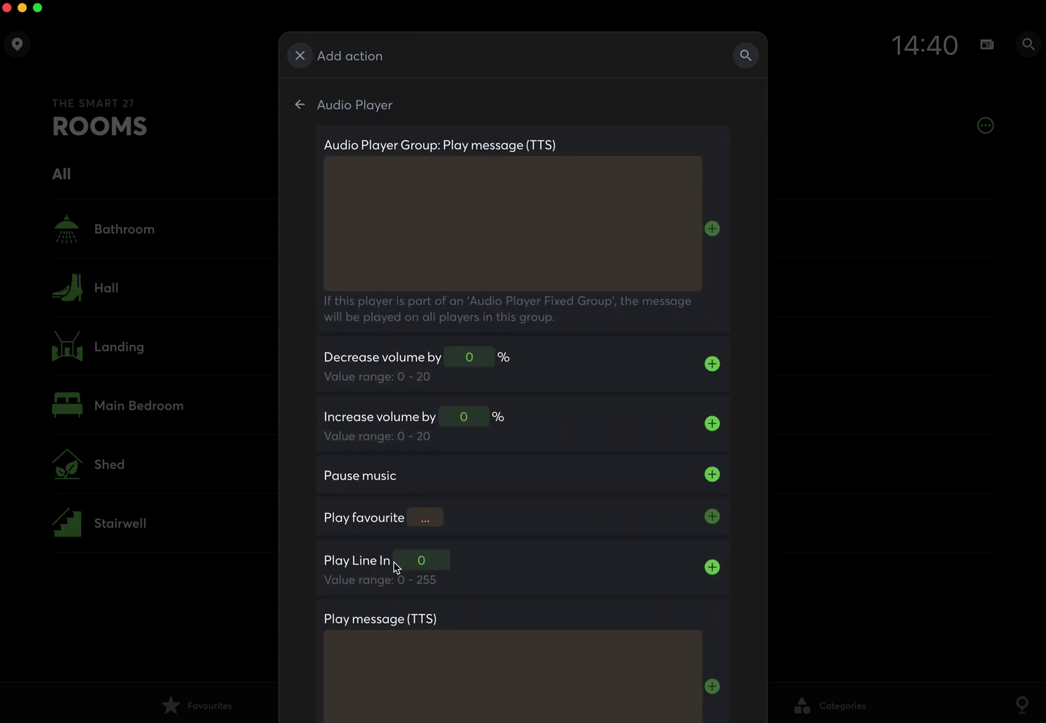
scroll(395, 567, "down", 5)
left_click(712, 562)
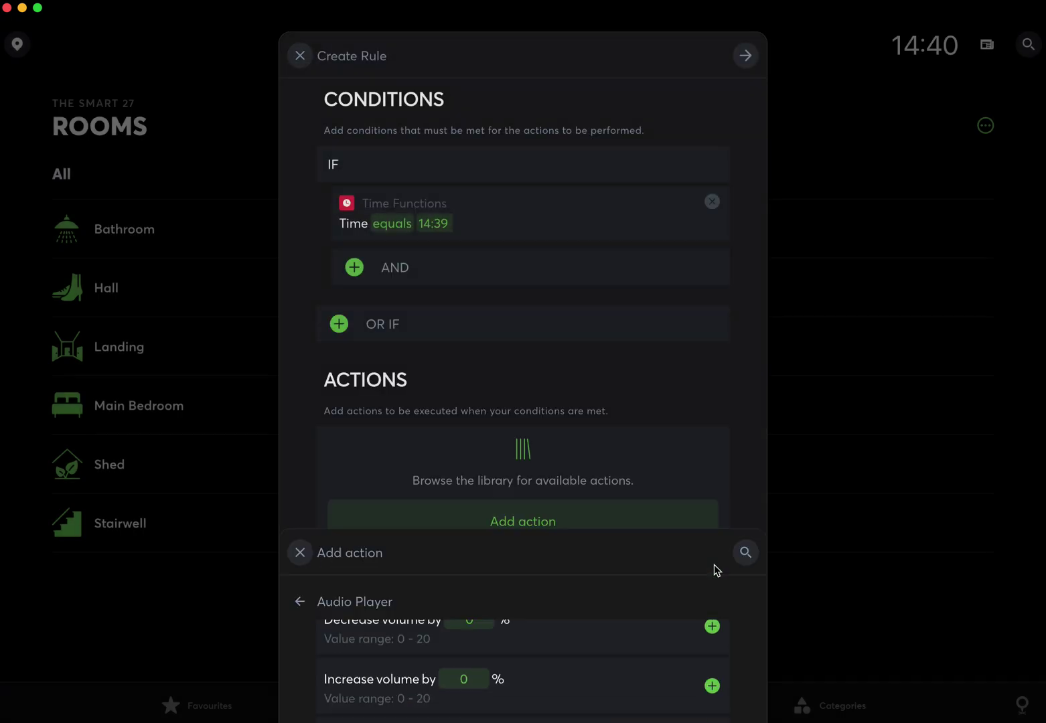
Save the new automatic rule with the description 'play music'.
left_click(748, 56)
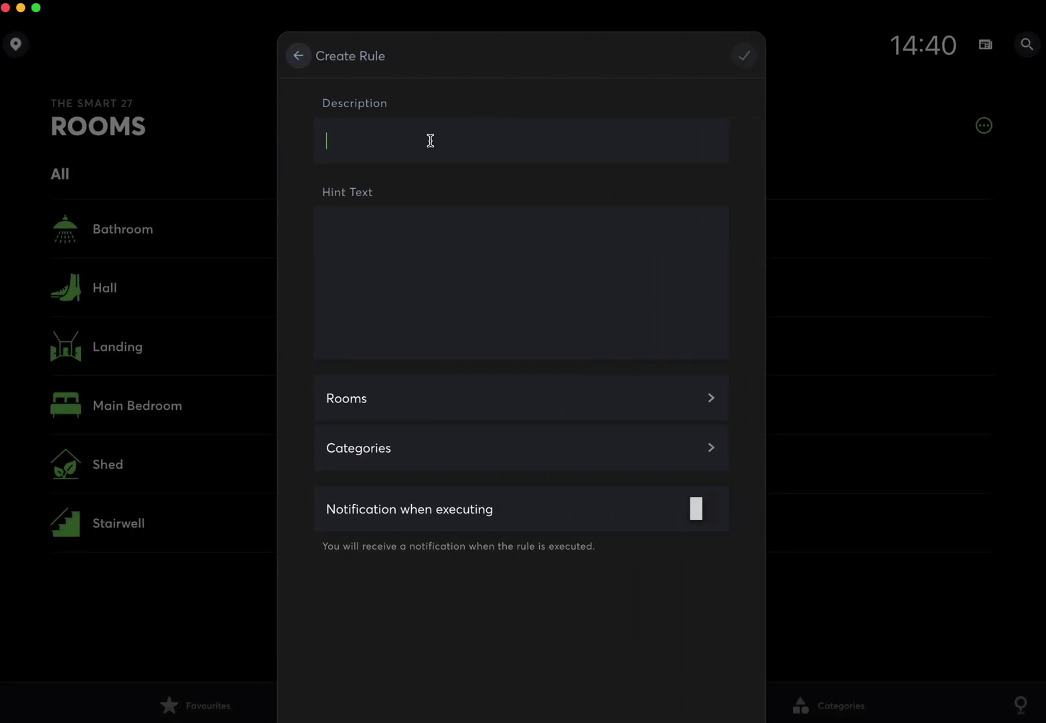
left_click(431, 141)
type("play music")
left_click(744, 57)
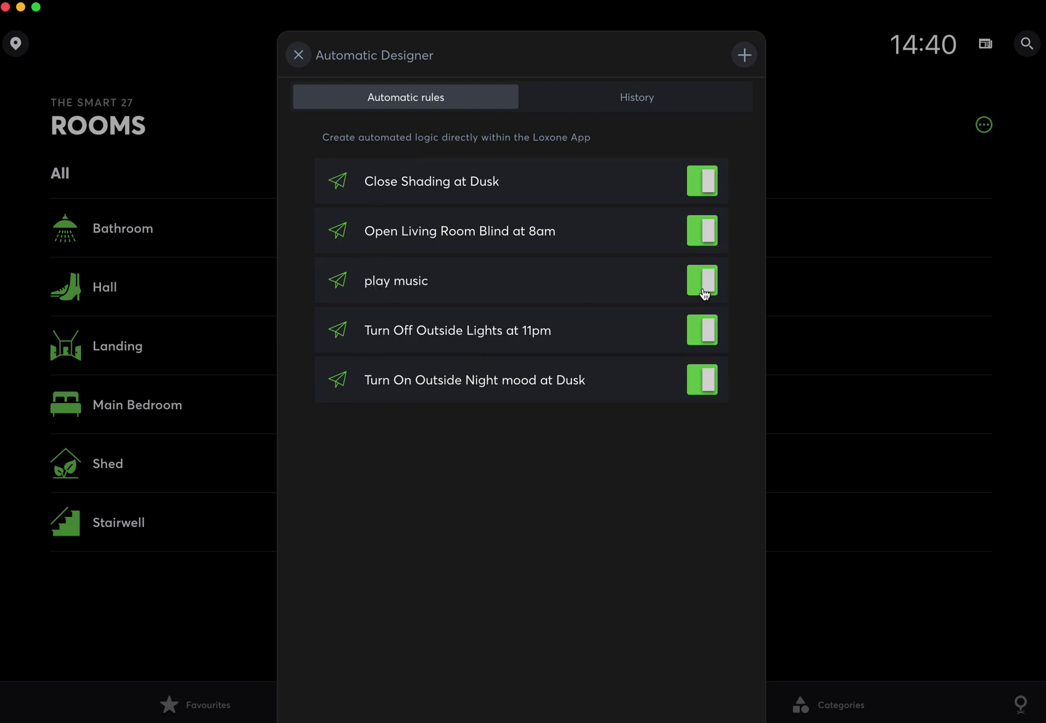
Switch the 'play music' rule off, then delete it from Automatic Designer.
left_click(703, 293)
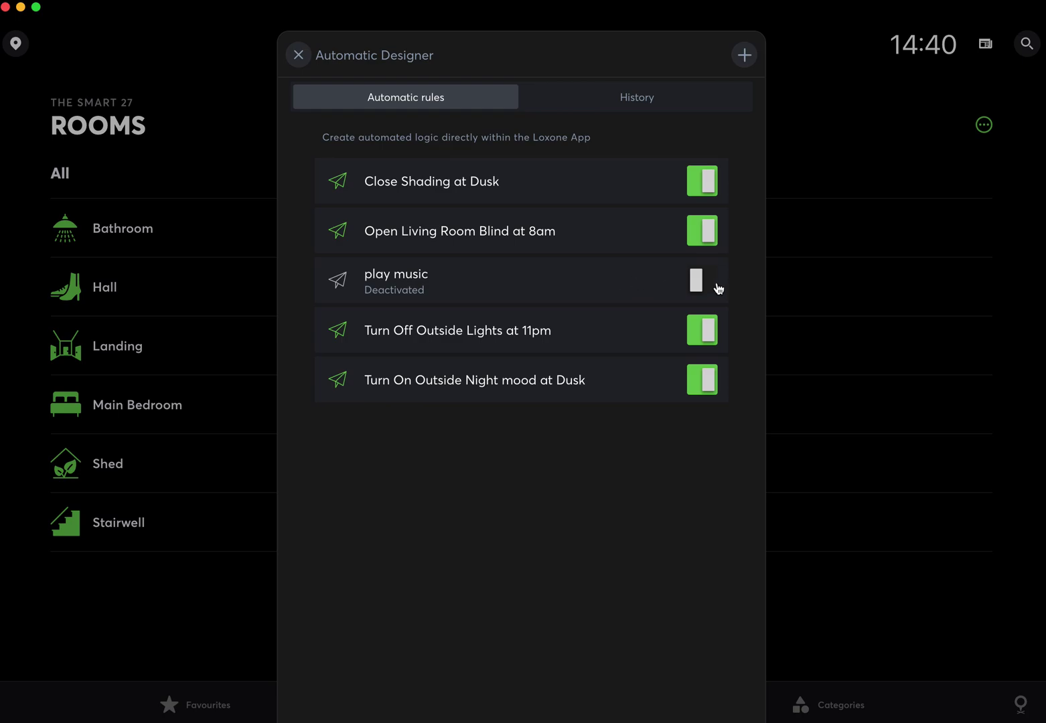
left_click(668, 290)
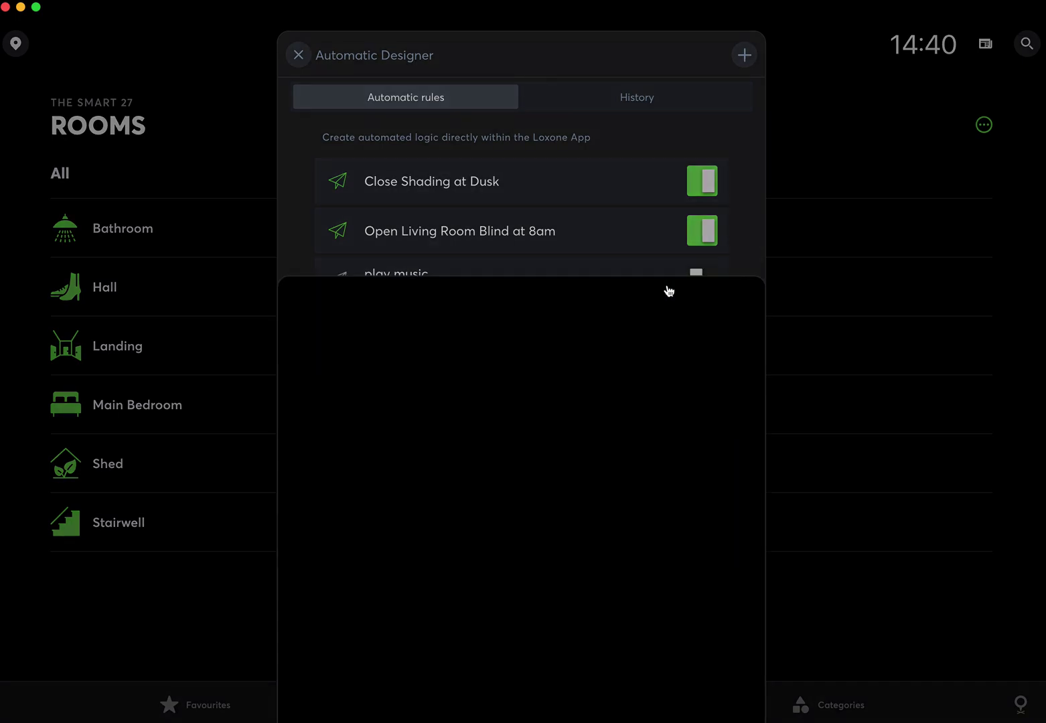
scroll(466, 459, "down", 7)
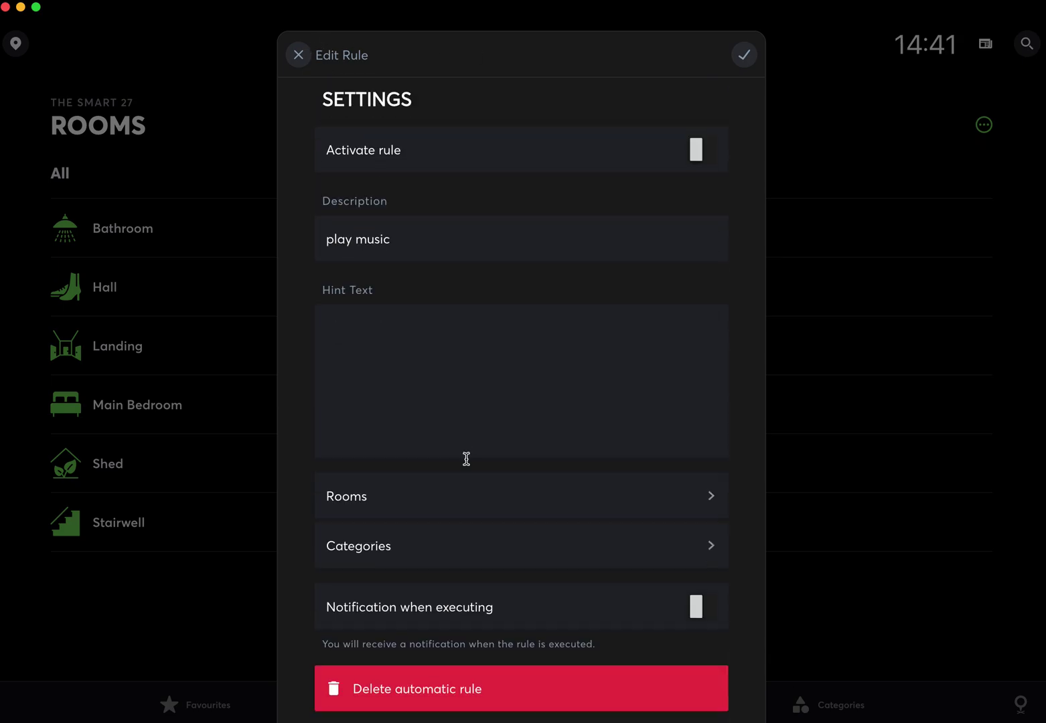
scroll(490, 255, "up", 7)
scroll(464, 315, "down", 7)
left_click(423, 699)
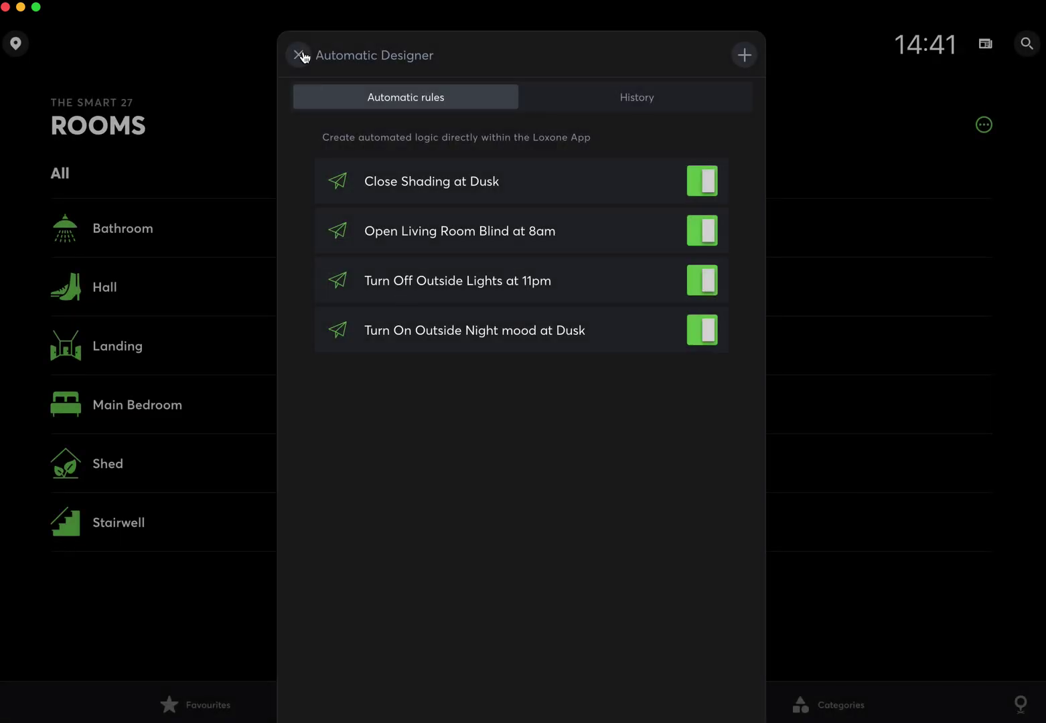
Leave Automatic Designer and open the Living Room player from the Audio category.
left_click(299, 55)
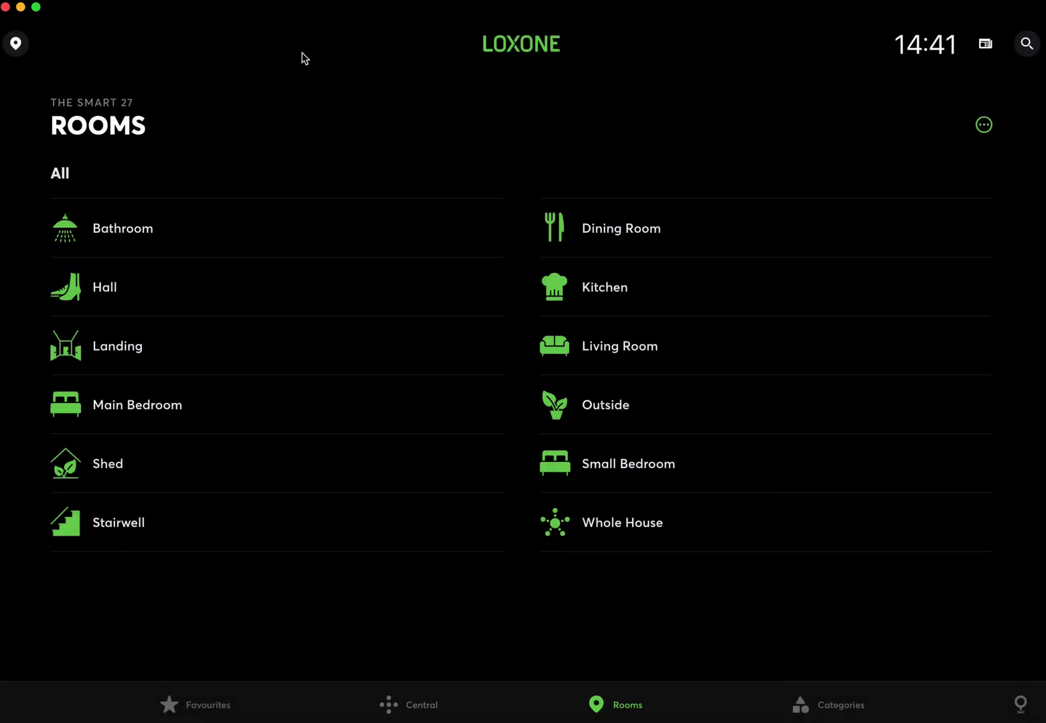
left_click(840, 714)
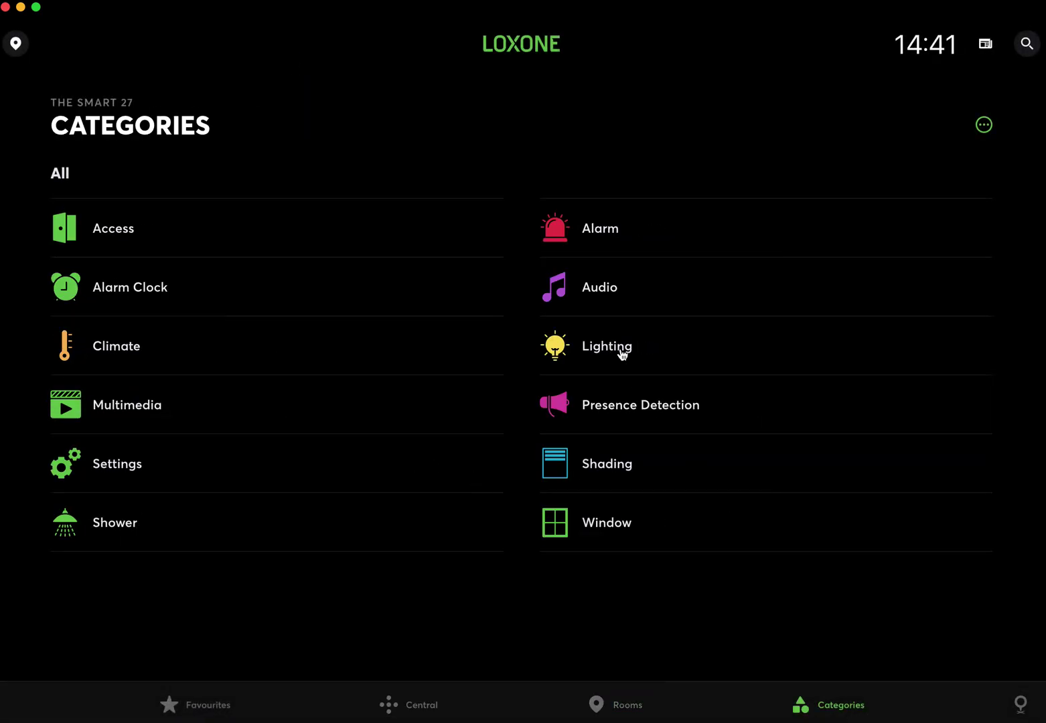
left_click(608, 287)
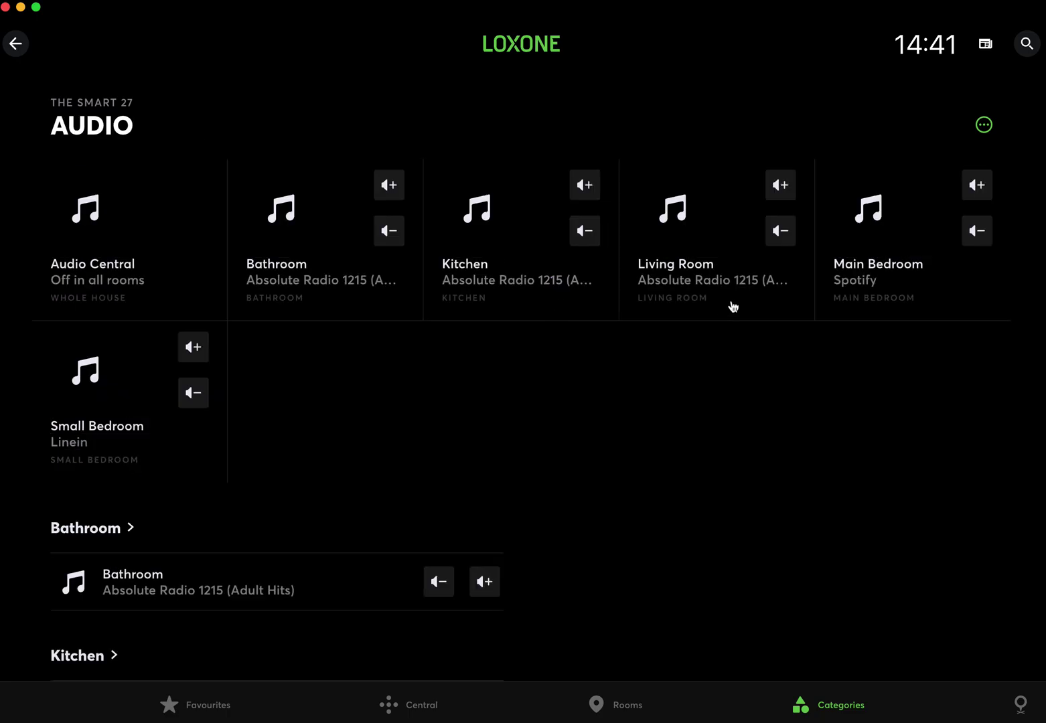
left_click(702, 272)
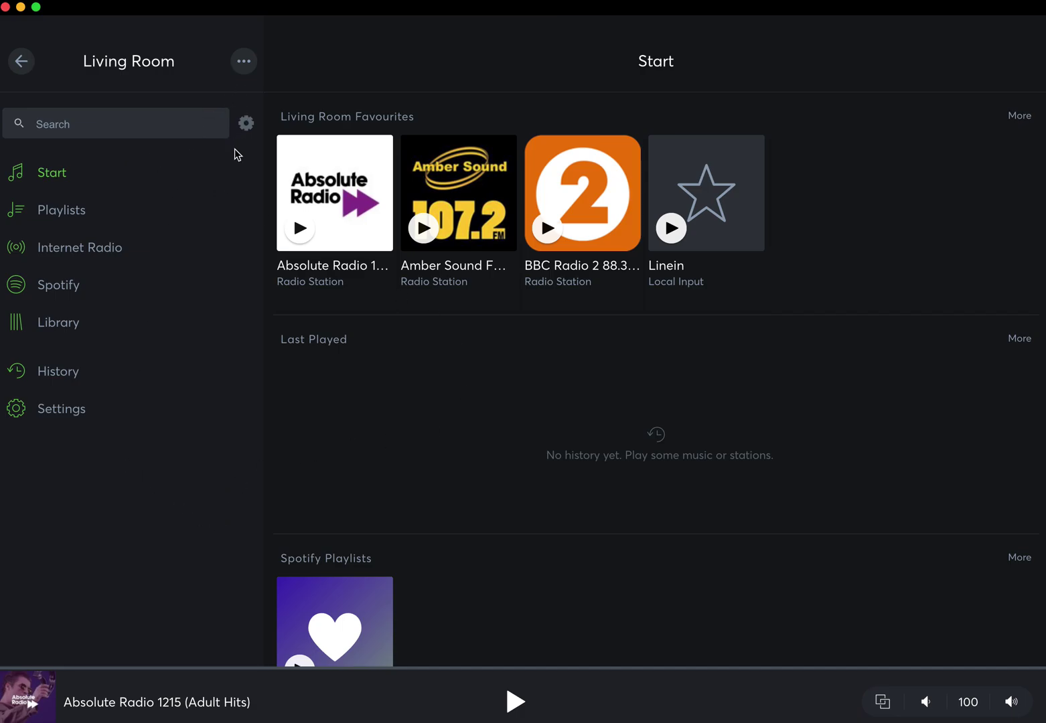
View the Living Room player's menu sections, then tick Linein in the Kitchen player's menu and recheck Kitchen.
left_click(246, 129)
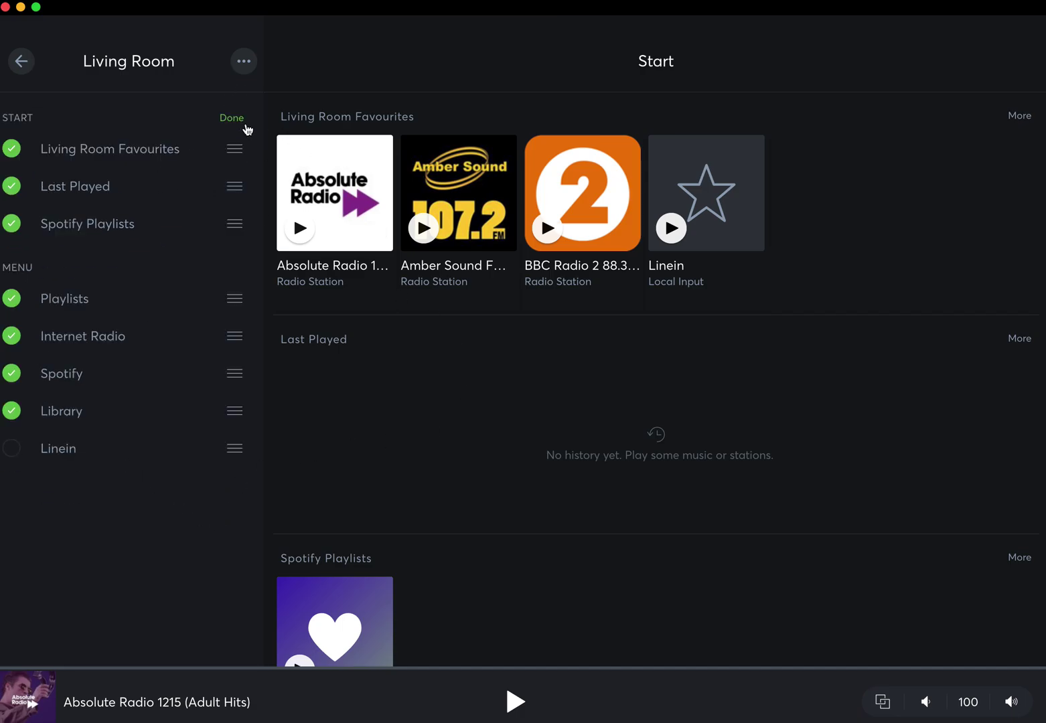
left_click(30, 77)
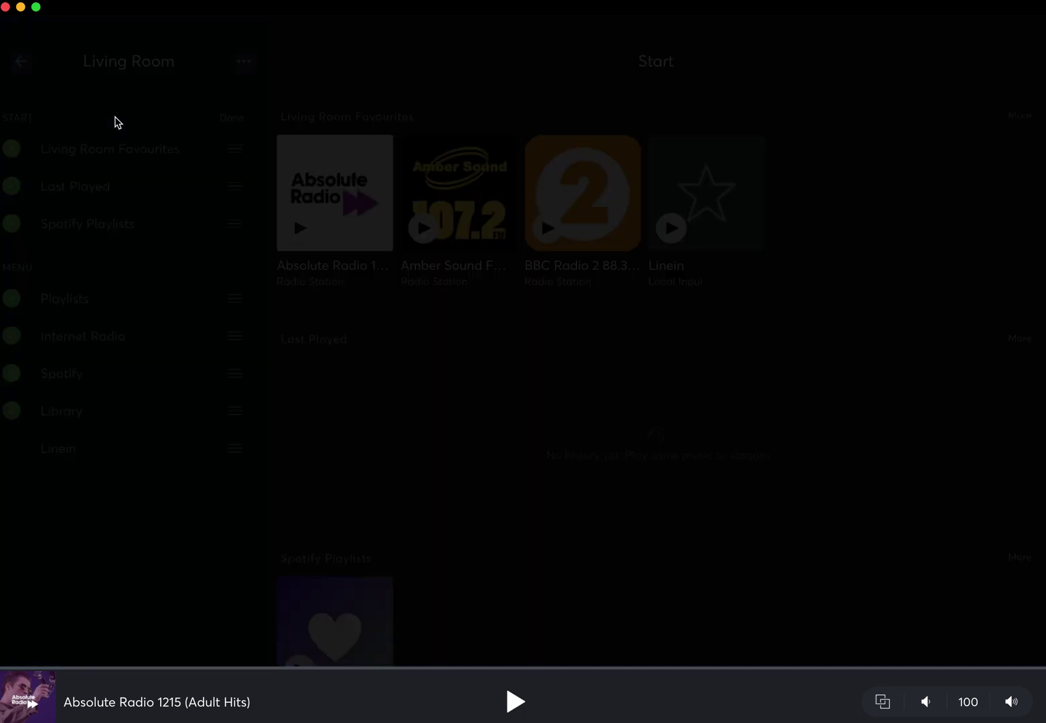
left_click(512, 251)
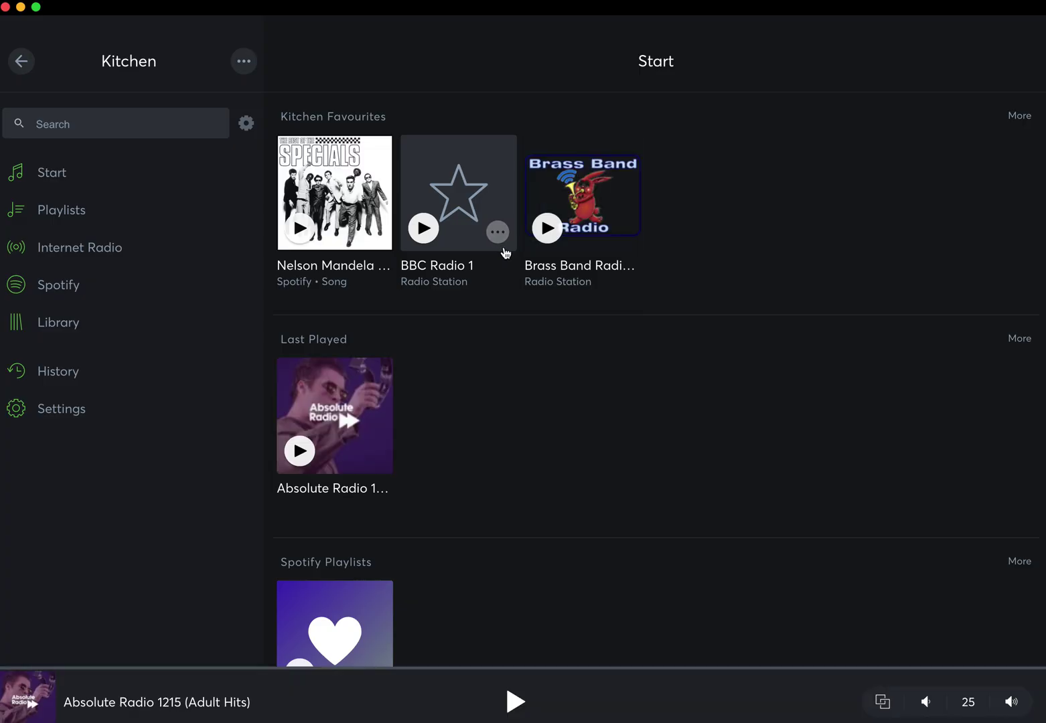
left_click(246, 125)
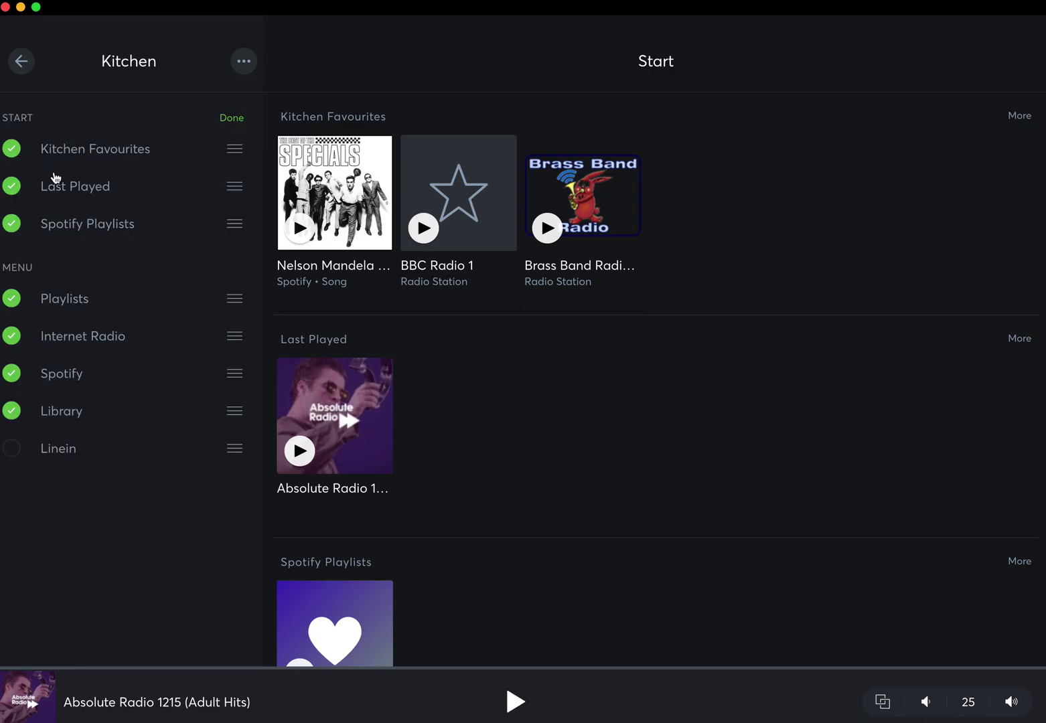
left_click(15, 455)
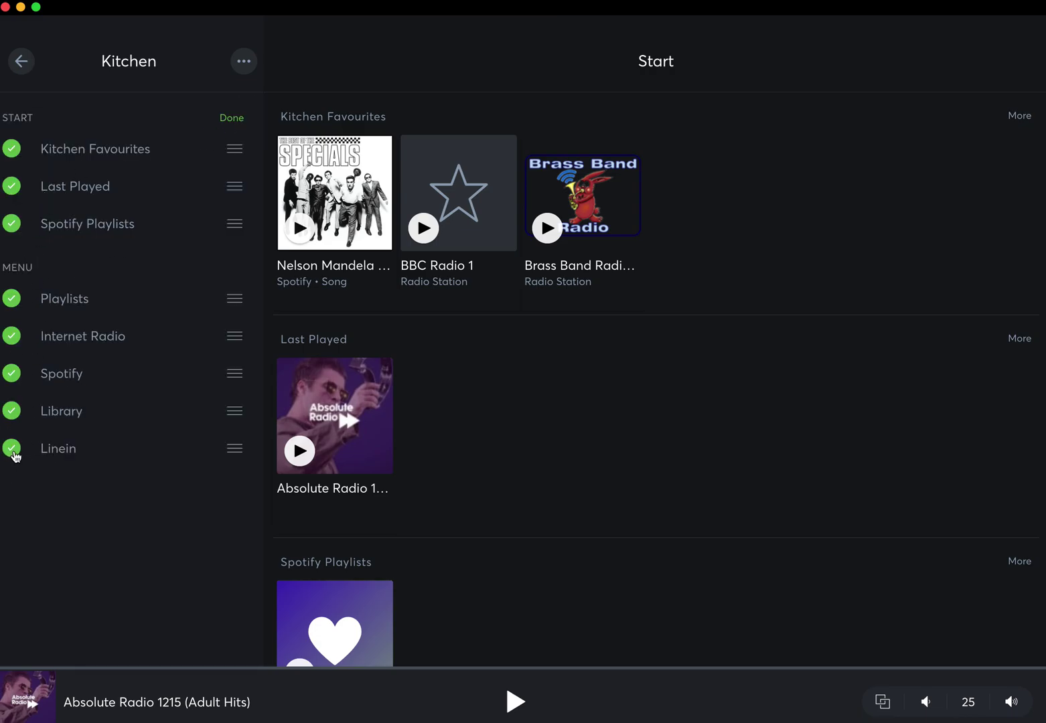
left_click(27, 71)
left_click(503, 223)
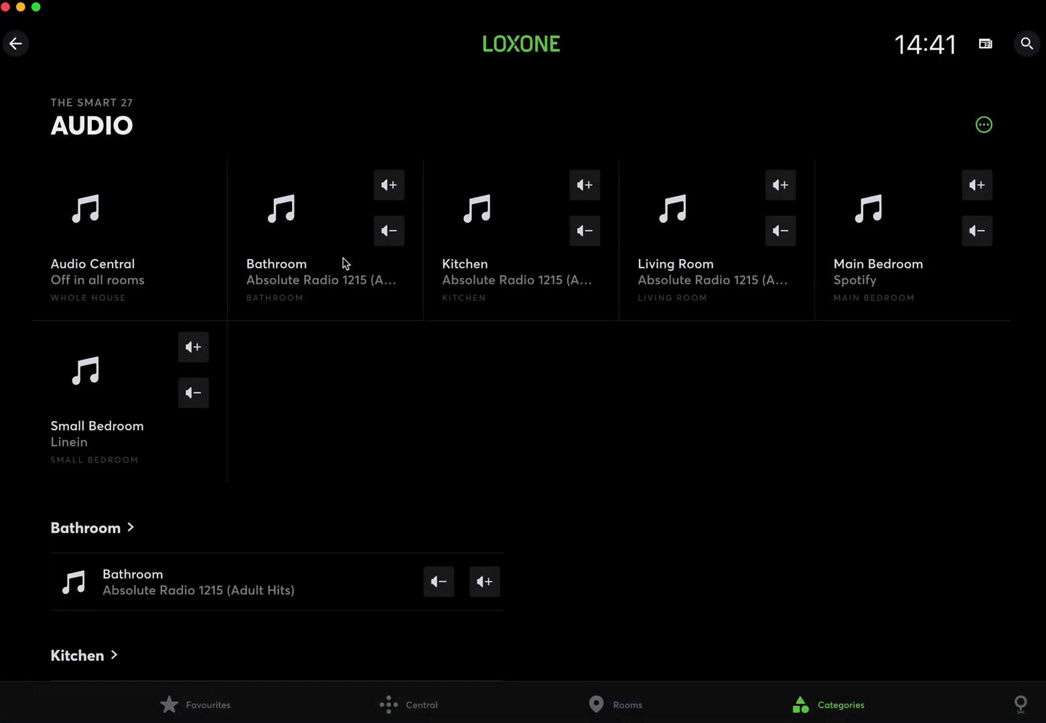